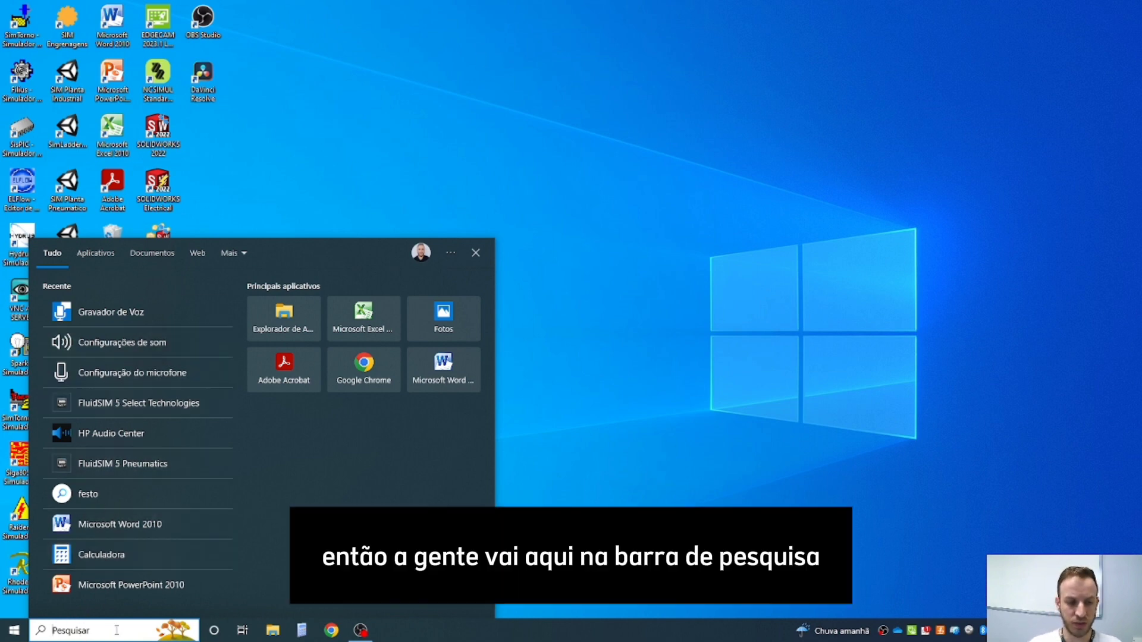
- Search the computer for "fluidsim" and launch FluidSIM 5 Pneumatics
{"action": "type", "text": "flui"}
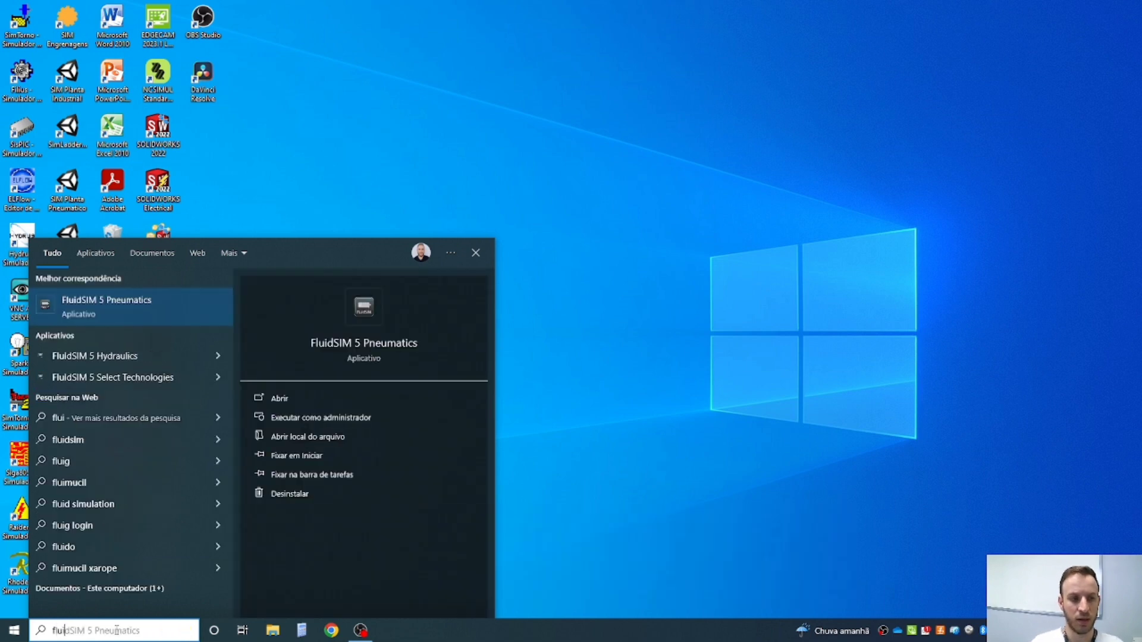
{"action": "type", "text": "dsim"}
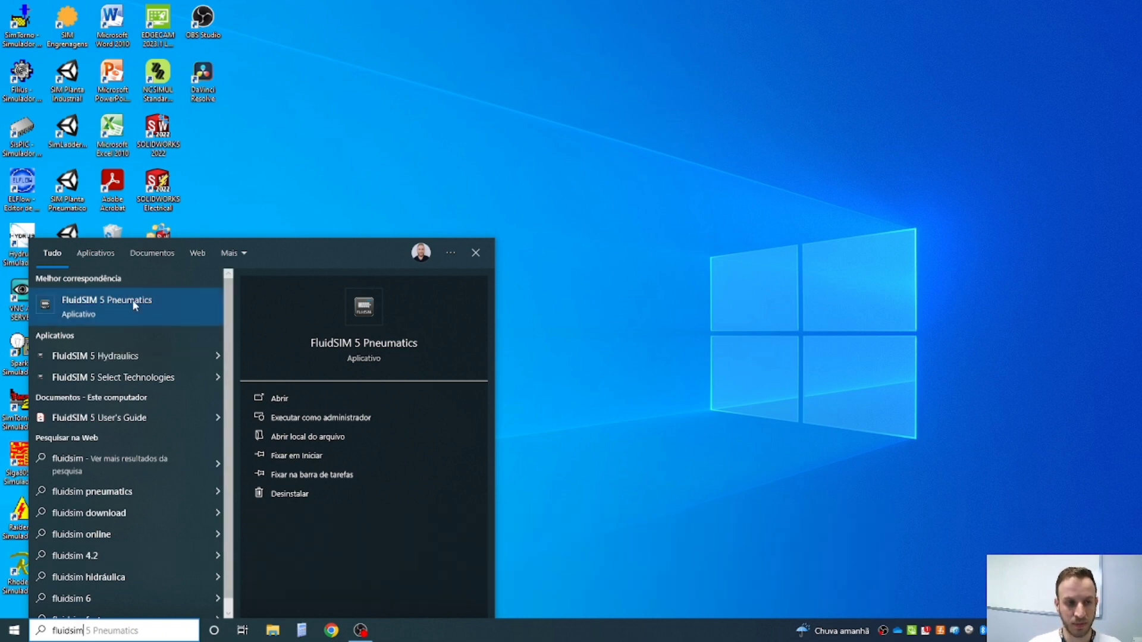
{"action": "left_click", "coordinate": [123, 308]}
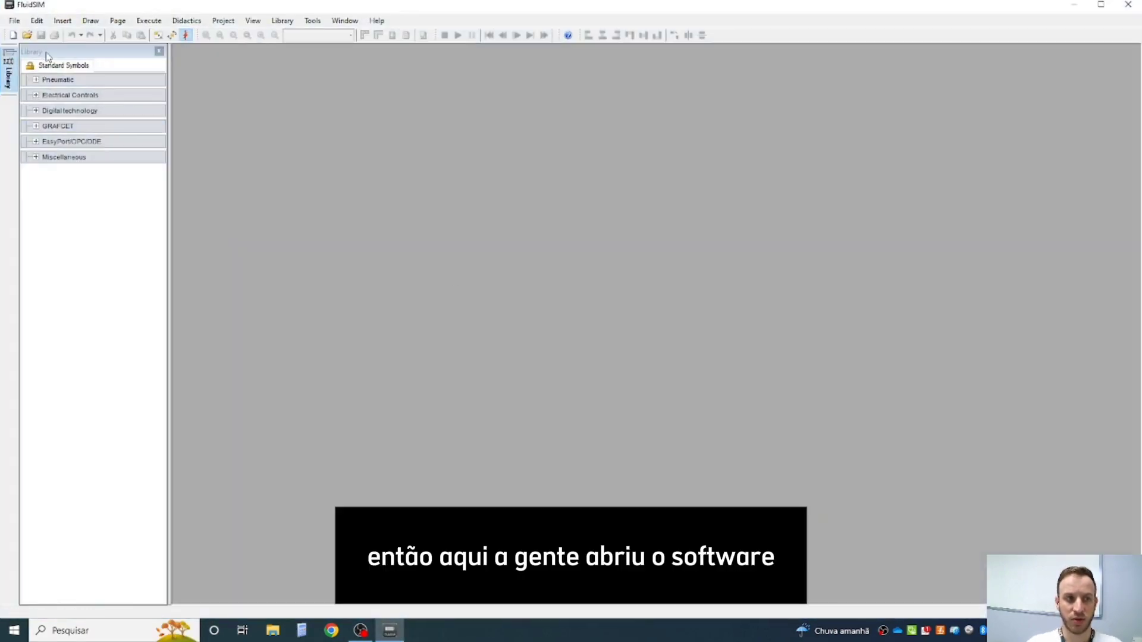
- View the program's version information and close it
{"action": "left_click", "coordinate": [377, 20]}
{"action": "left_click", "coordinate": [399, 106]}
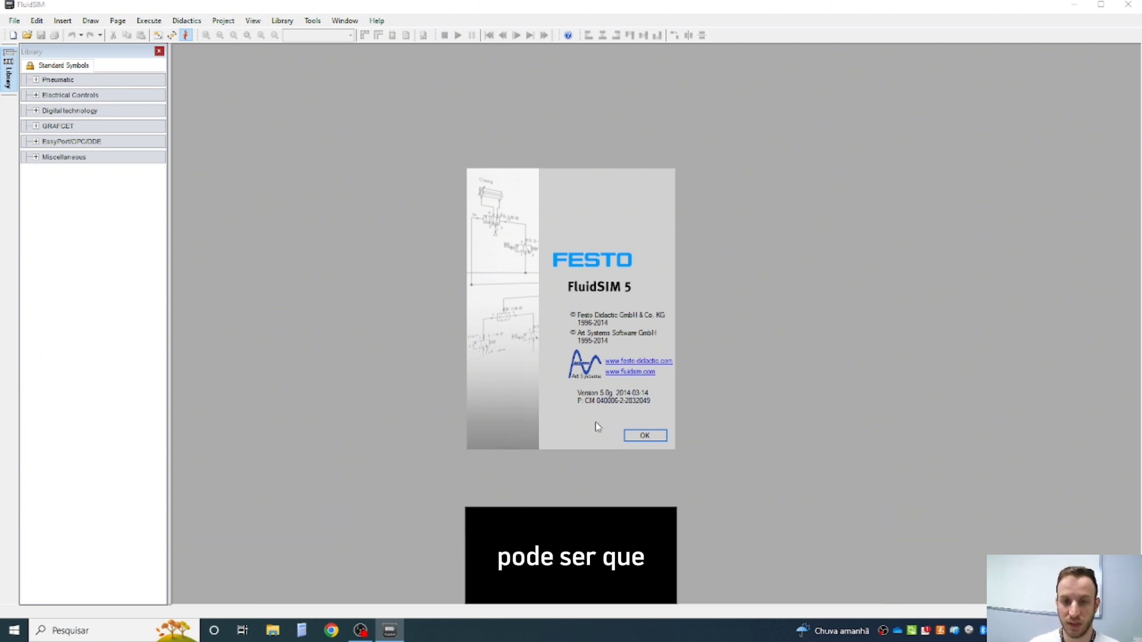
{"action": "left_click", "coordinate": [630, 435]}
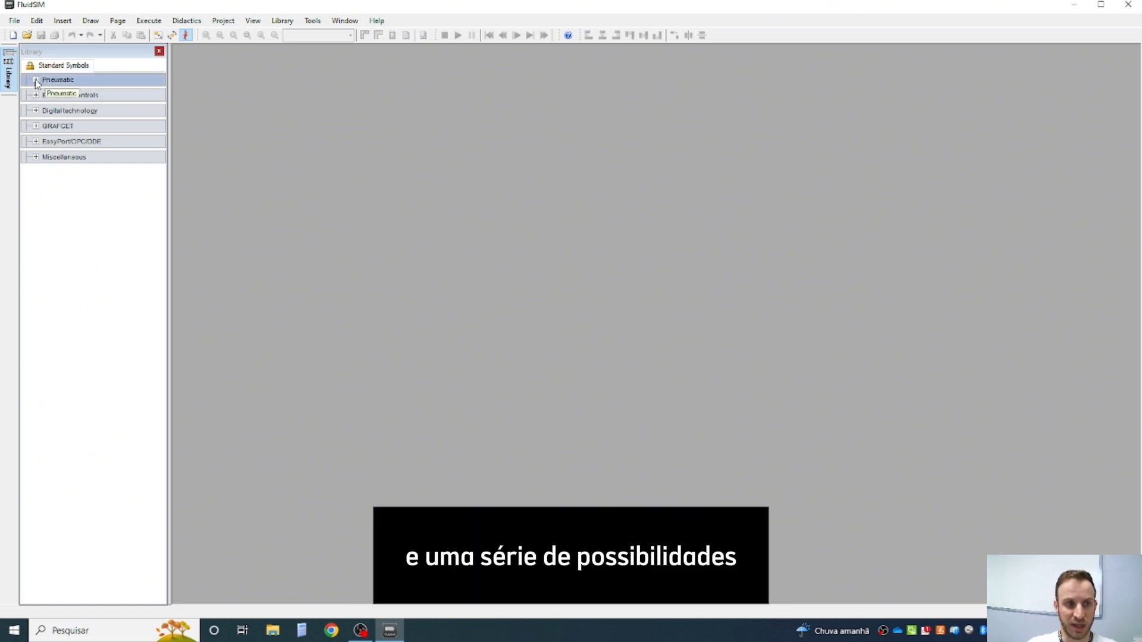
{"action": "left_click", "coordinate": [11, 22]}
{"action": "left_click", "coordinate": [11, 22]}
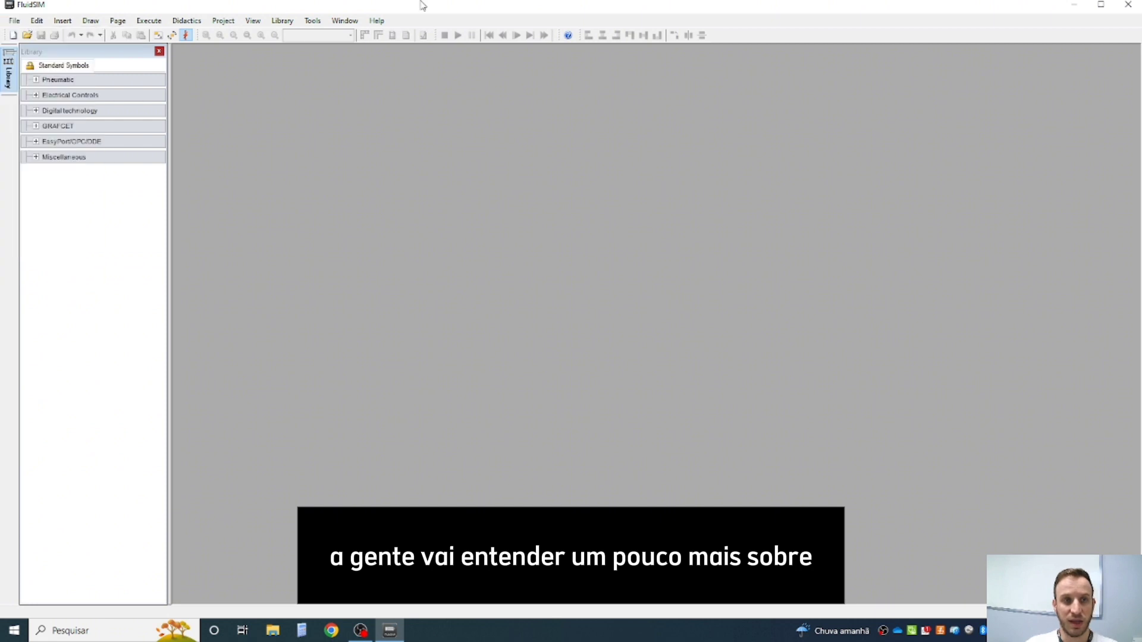
{"action": "left_click", "coordinate": [312, 21]}
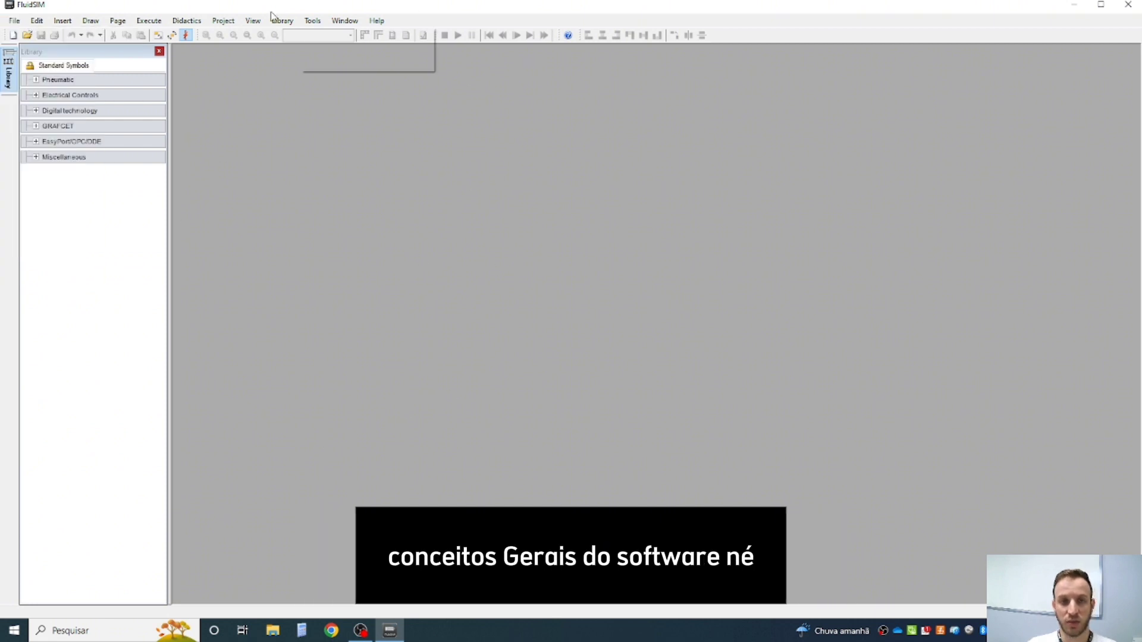
{"action": "left_click", "coordinate": [507, 263]}
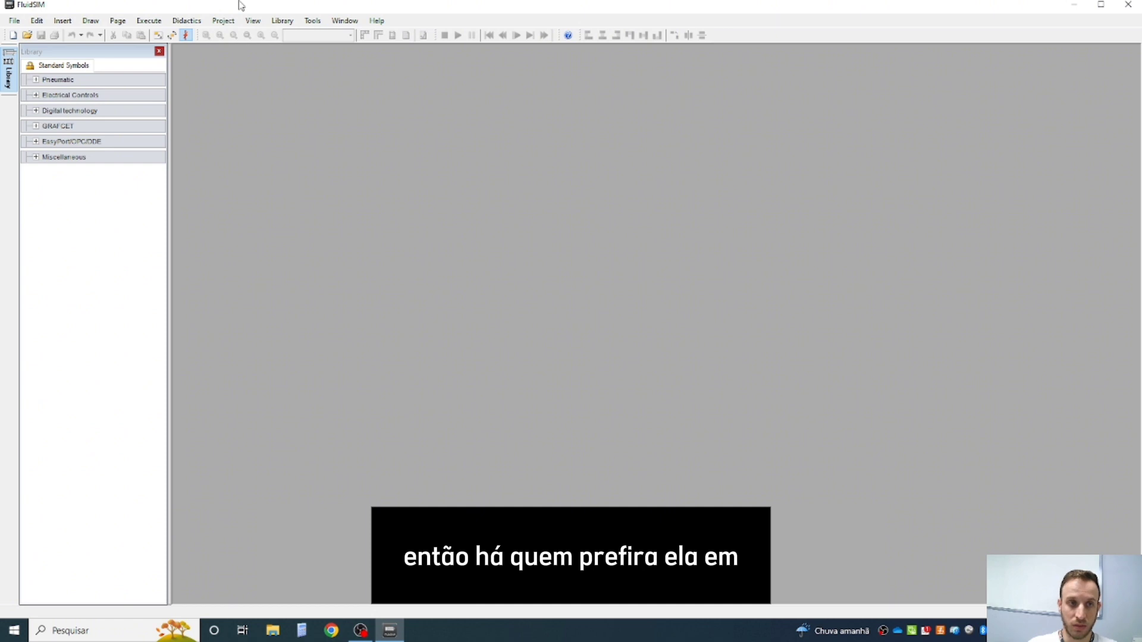
{"action": "left_click", "coordinate": [303, 22]}
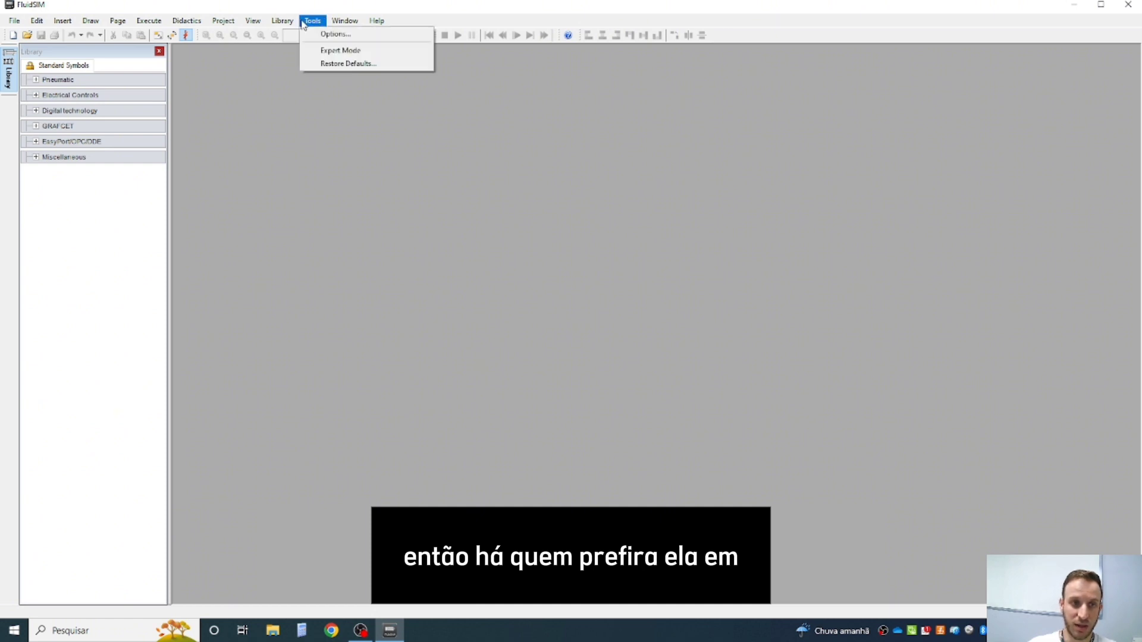
{"action": "mouse_move", "coordinate": [293, 23]}
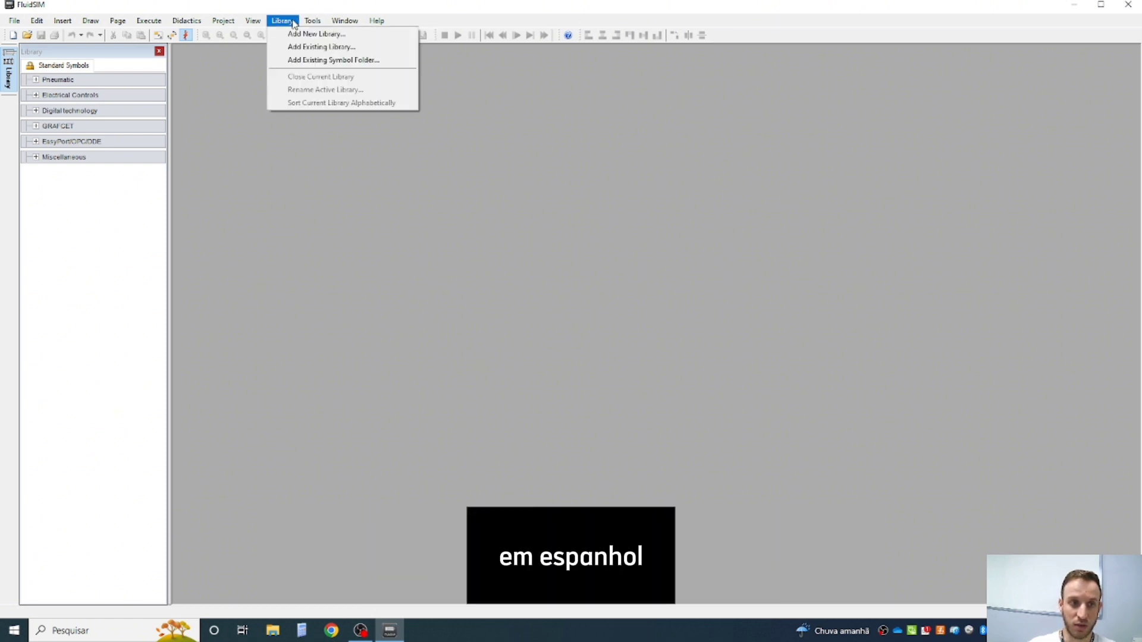
{"action": "mouse_move", "coordinate": [253, 19]}
{"action": "left_click", "coordinate": [337, 5]}
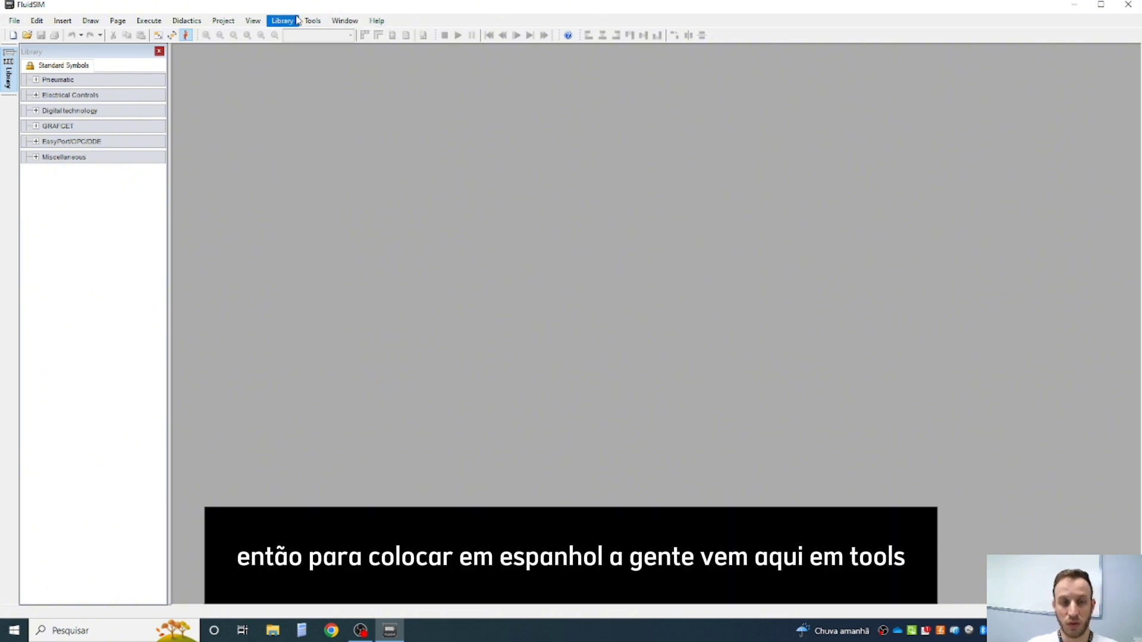
- Set the program language to Spanish - Español in the options
{"action": "left_click", "coordinate": [317, 22]}
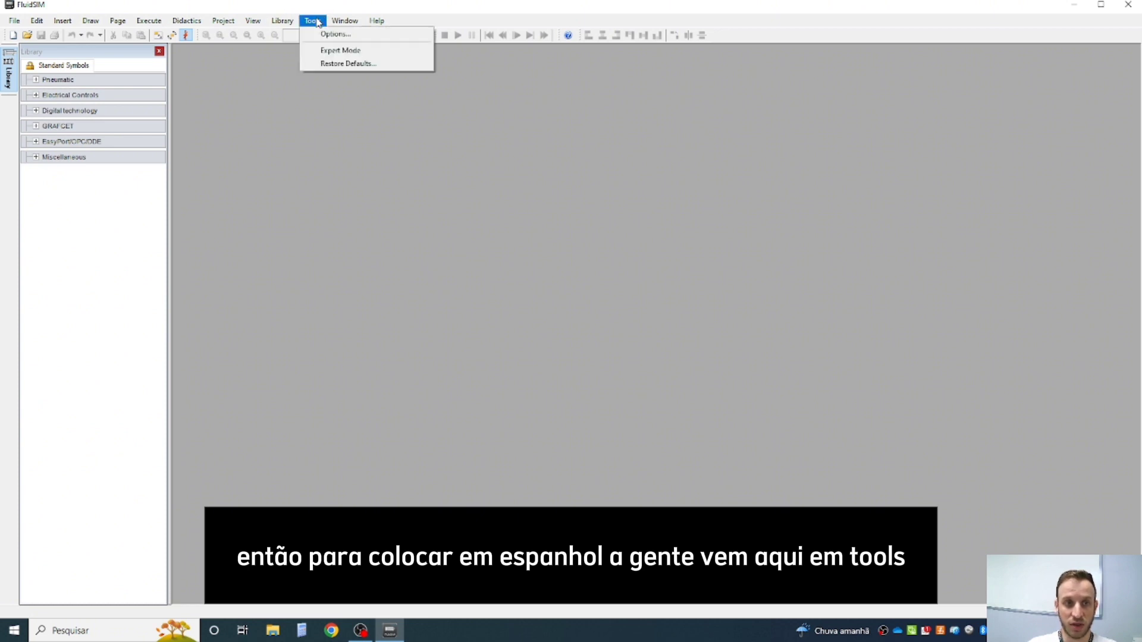
{"action": "left_click", "coordinate": [335, 35]}
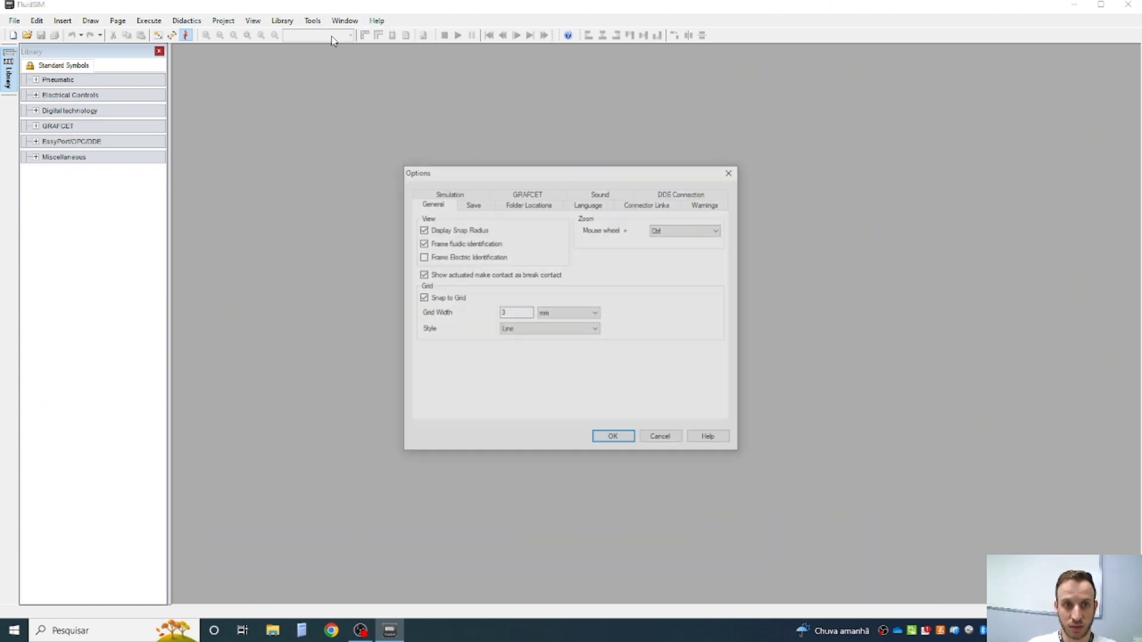
{"action": "left_click", "coordinate": [588, 204]}
{"action": "left_click", "coordinate": [552, 232]}
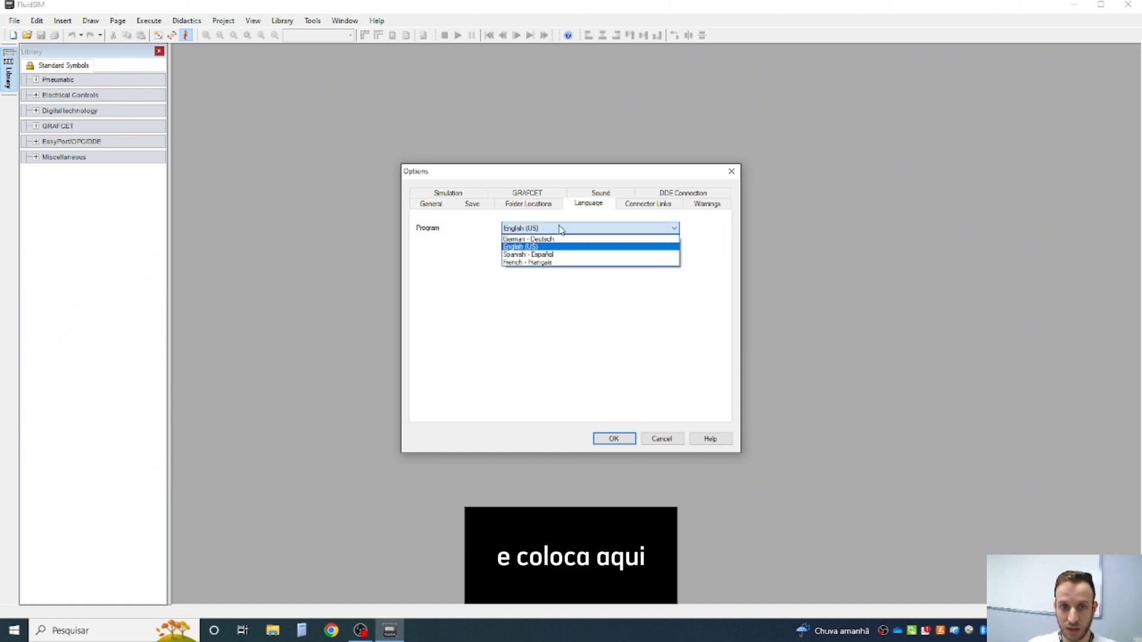
{"action": "left_click", "coordinate": [533, 255]}
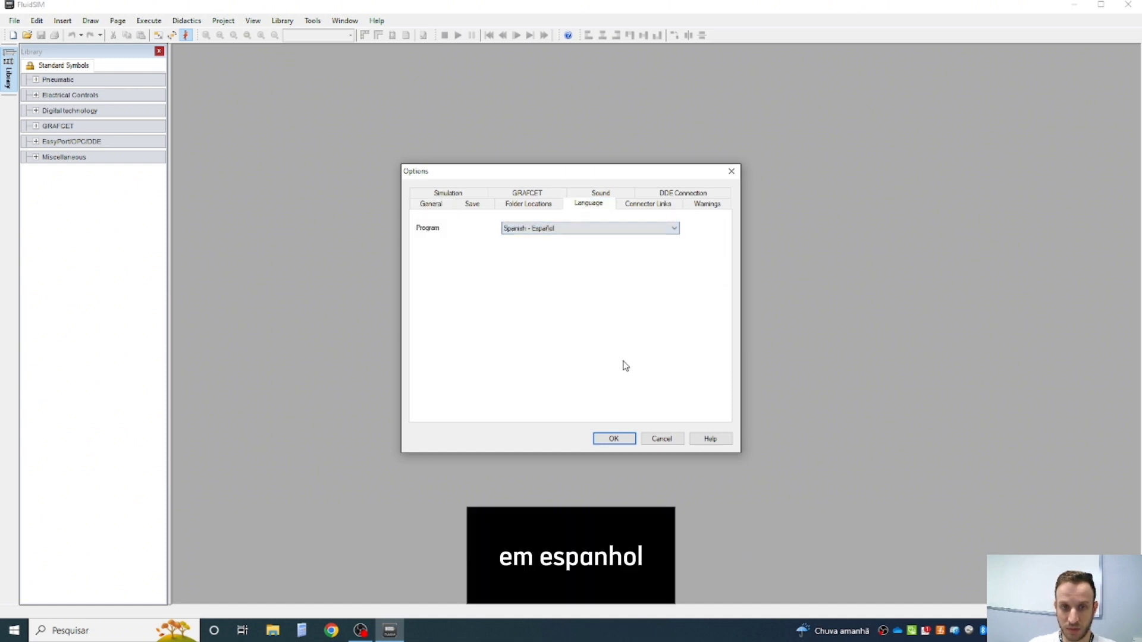
{"action": "left_click", "coordinate": [609, 440]}
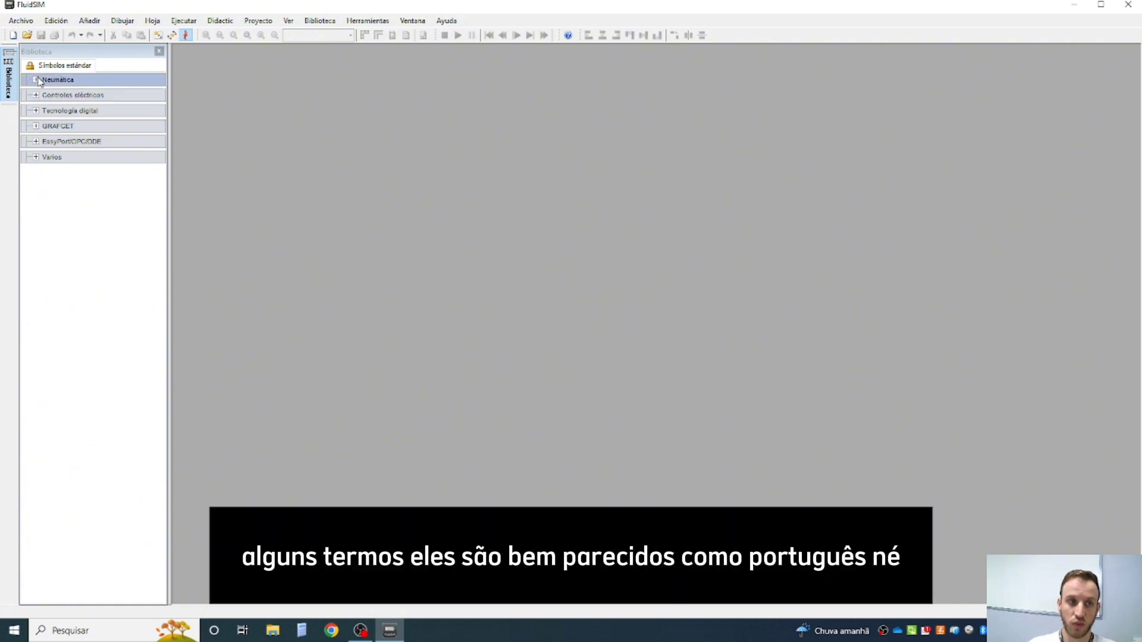
{"action": "left_click", "coordinate": [20, 21]}
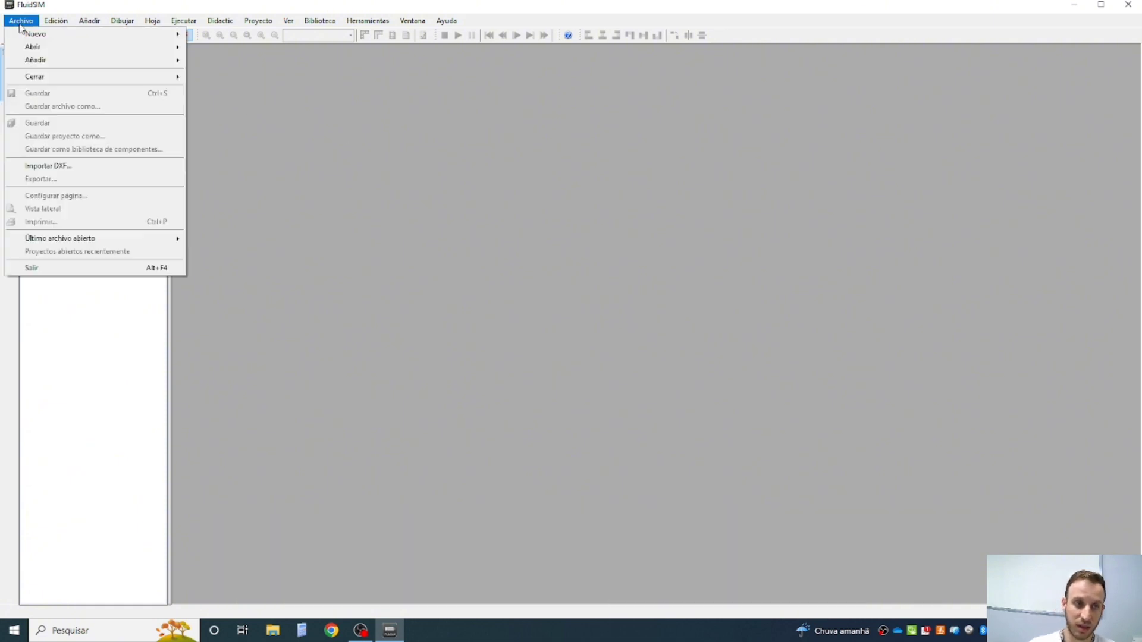
{"action": "left_click", "coordinate": [373, 117]}
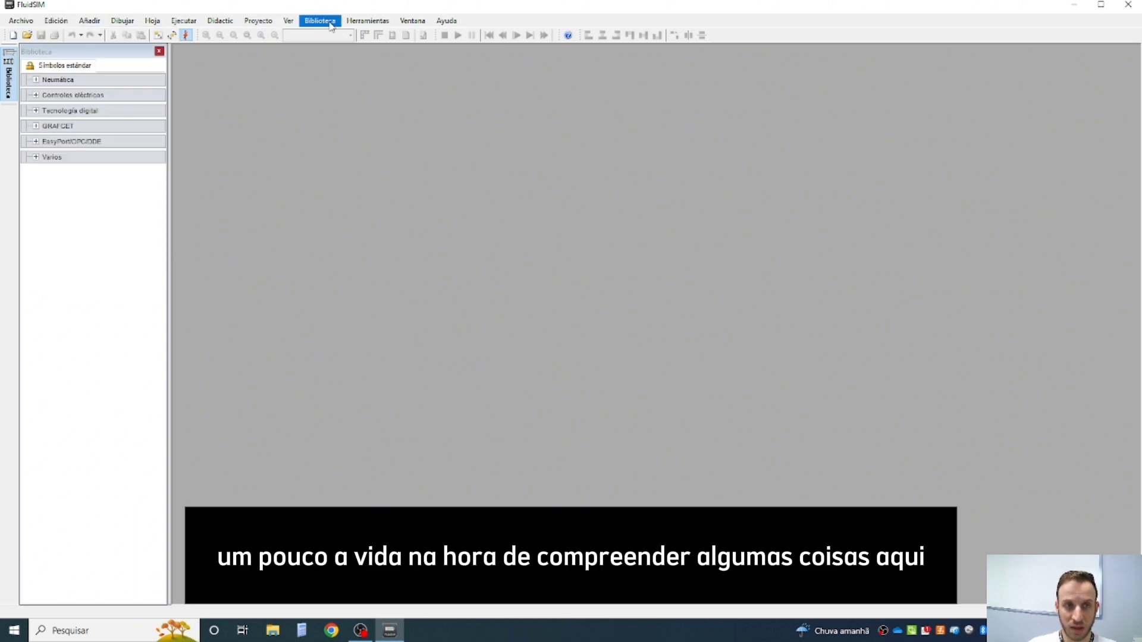
- Set the program language back to English (US) in the options
{"action": "left_click", "coordinate": [360, 24]}
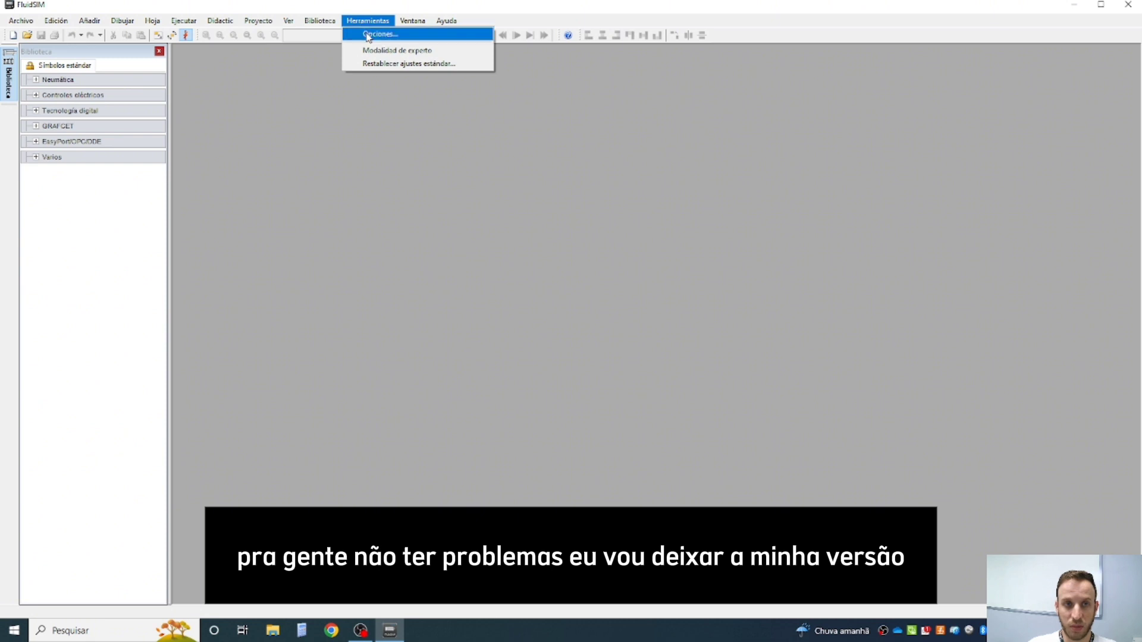
{"action": "left_click", "coordinate": [369, 34]}
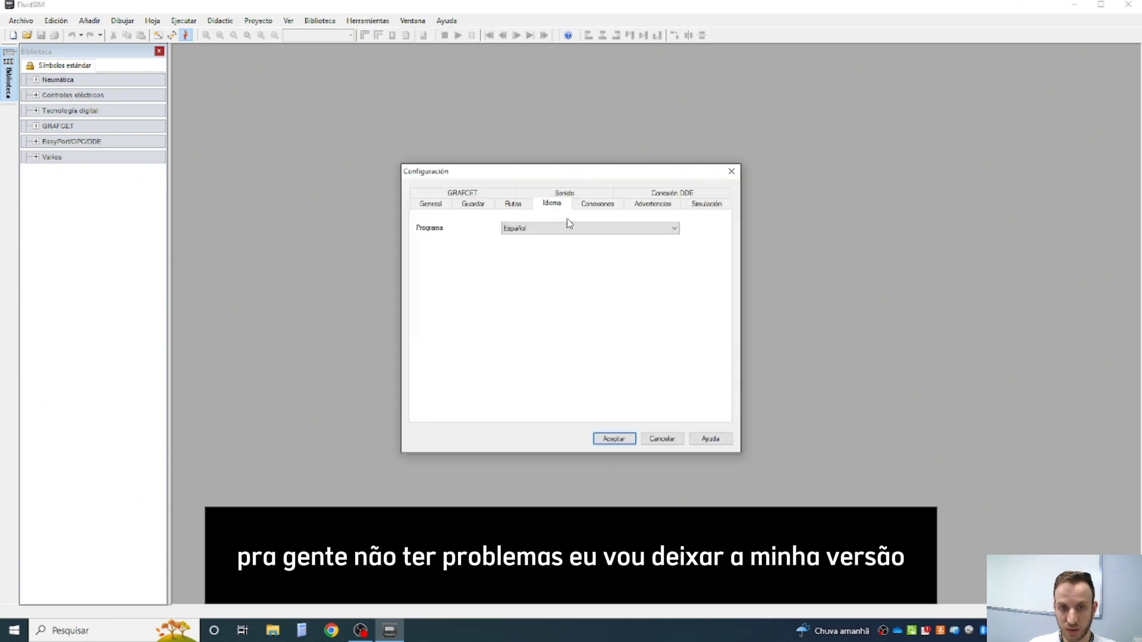
{"action": "left_click", "coordinate": [568, 227]}
{"action": "left_click", "coordinate": [565, 244]}
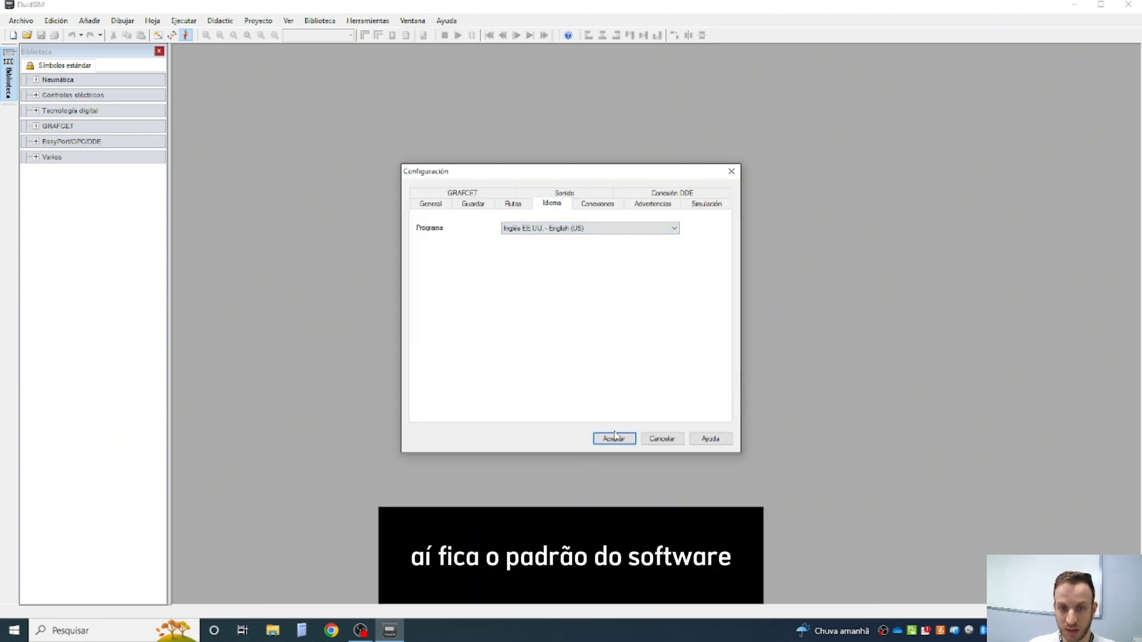
{"action": "left_click", "coordinate": [614, 437]}
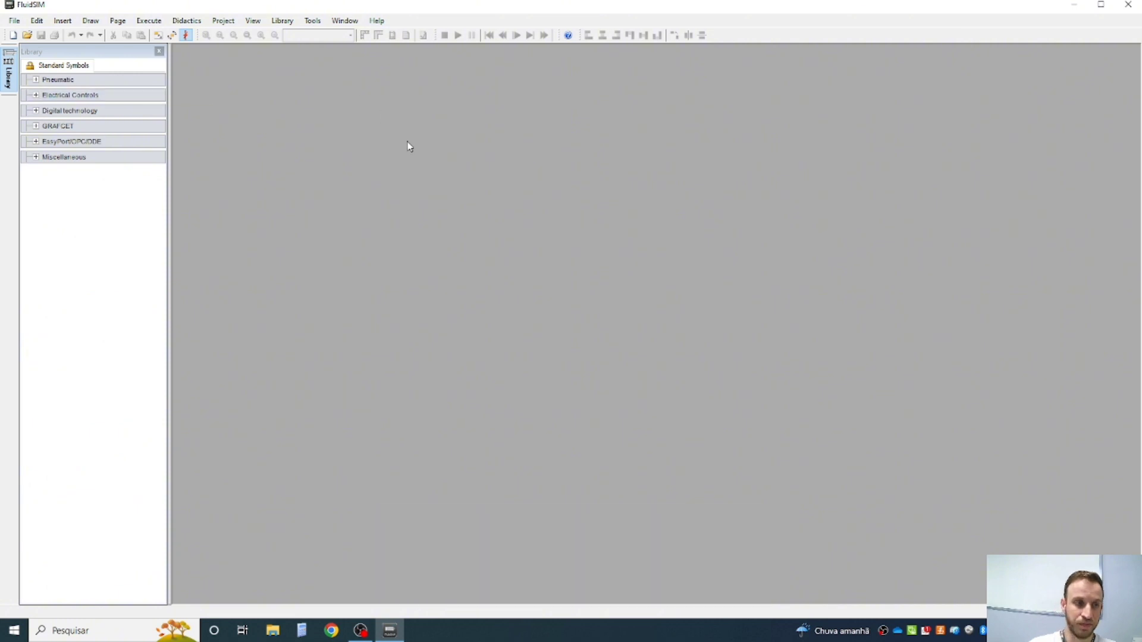
- Open the saved file "circuito 1.circ" from the circuitos folder and maximize its drawing window
{"action": "left_click", "coordinate": [14, 23]}
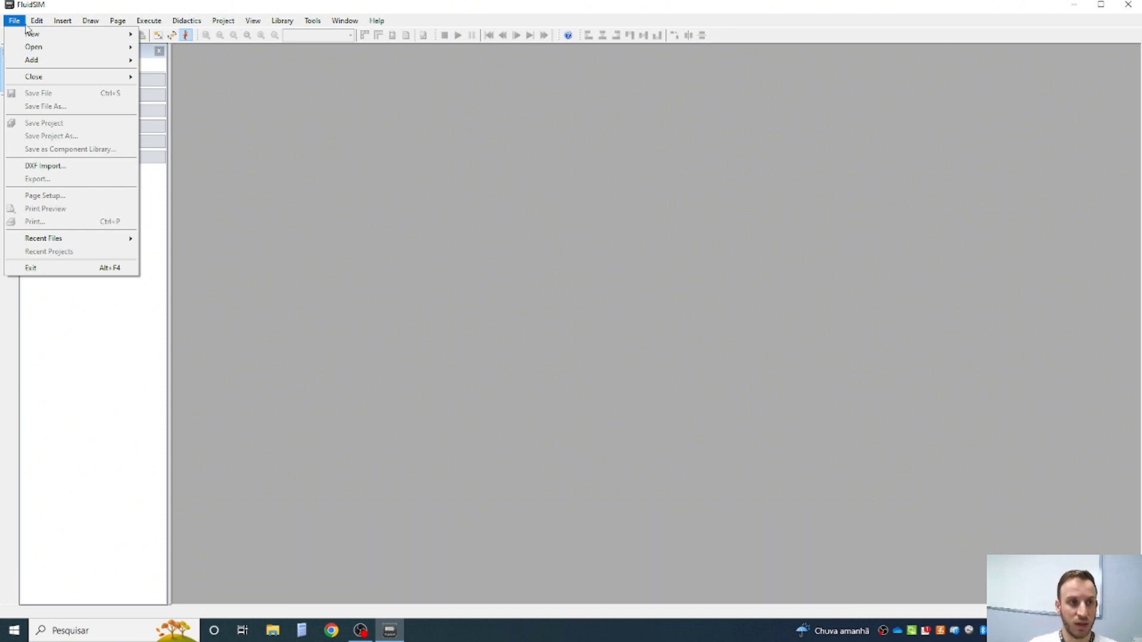
{"action": "mouse_move", "coordinate": [37, 47]}
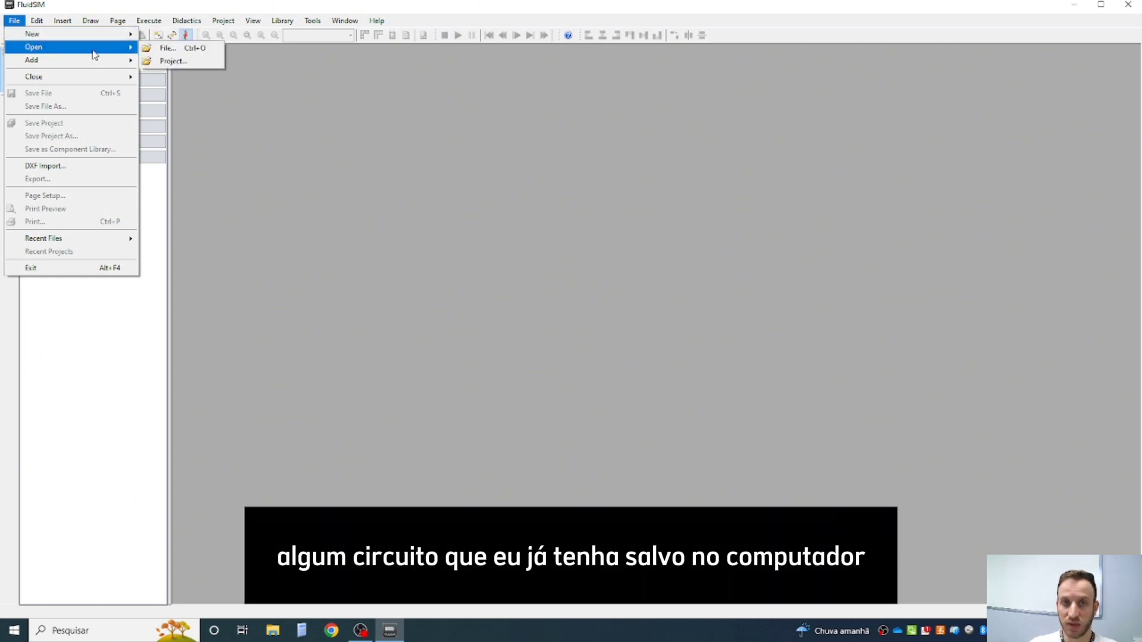
{"action": "left_click", "coordinate": [175, 50]}
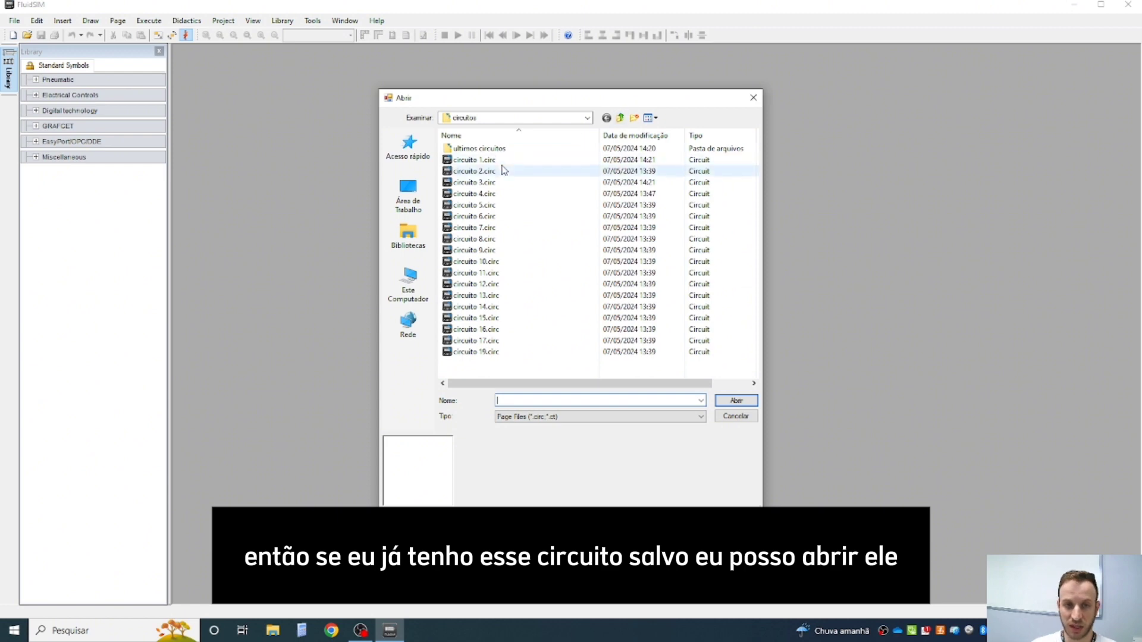
{"action": "double_click", "coordinate": [483, 160]}
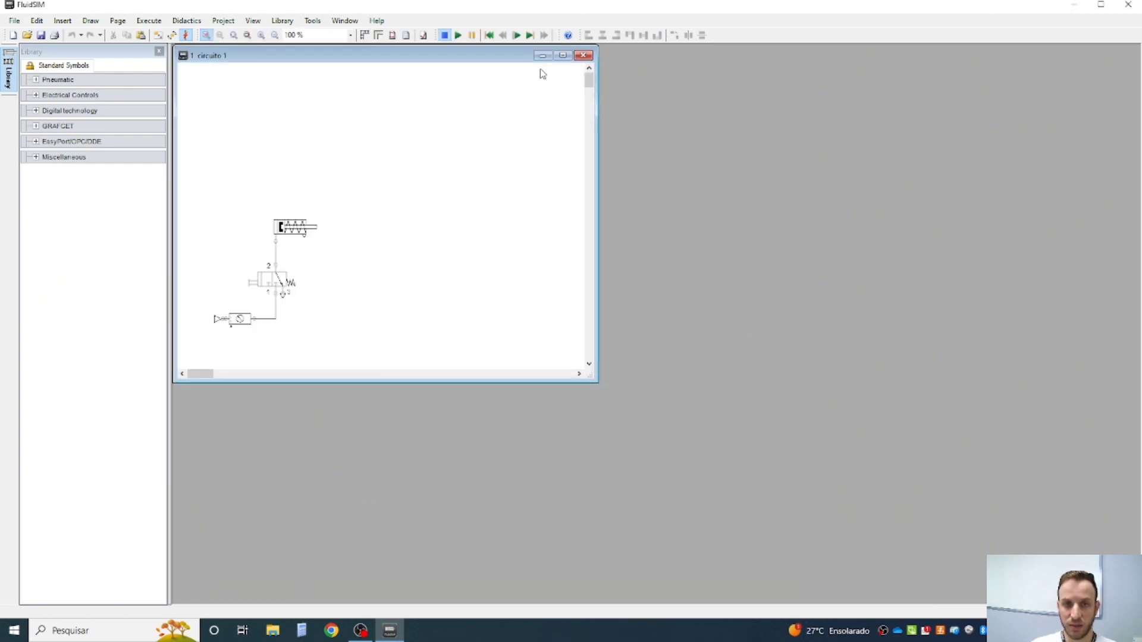
{"action": "left_click", "coordinate": [563, 56]}
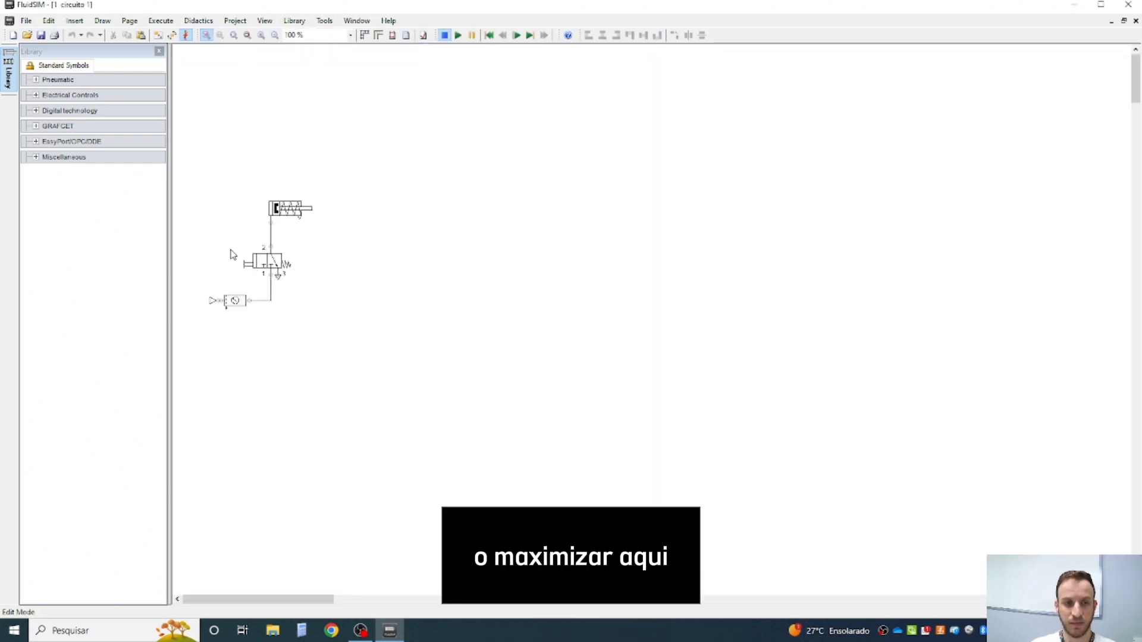
- Run the circuit simulation, actuate the manual valve several times to move the single-acting cylinder, and stop the simulation
{"action": "left_click", "coordinate": [458, 37]}
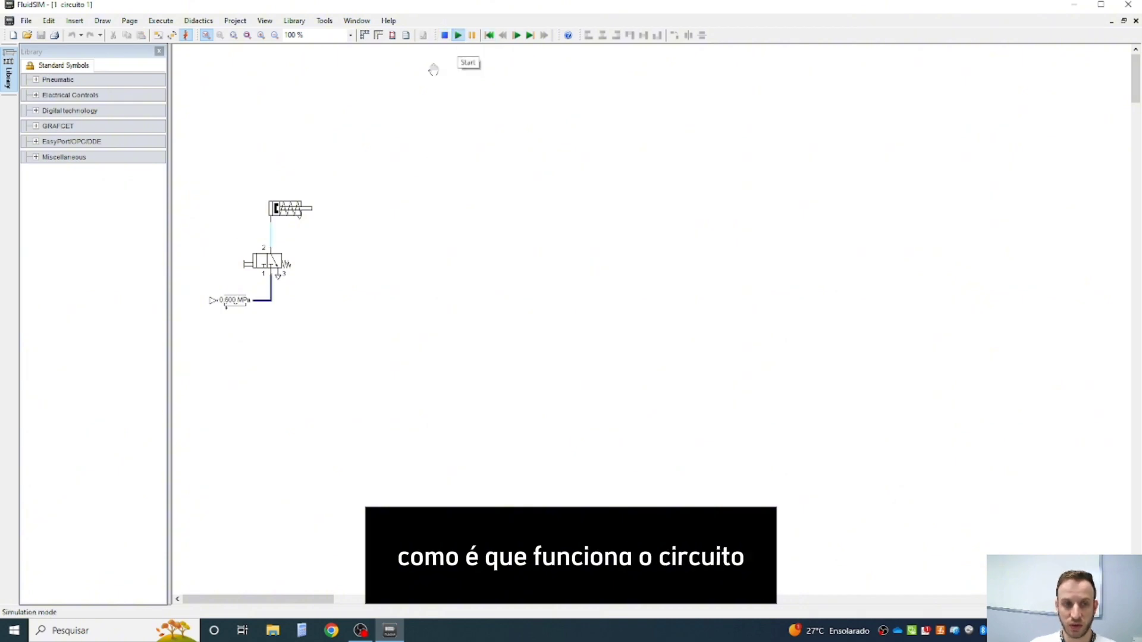
{"action": "scroll", "coordinate": [219, 238], "scroll_direction": "up", "scroll_amount": 5}
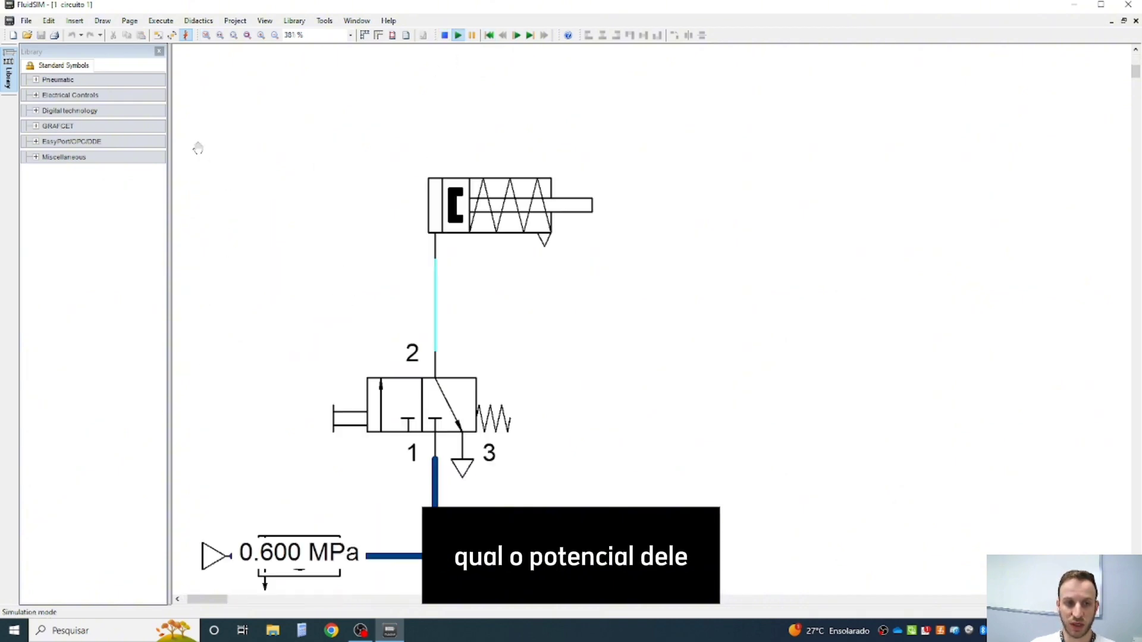
{"action": "left_click", "coordinate": [351, 411]}
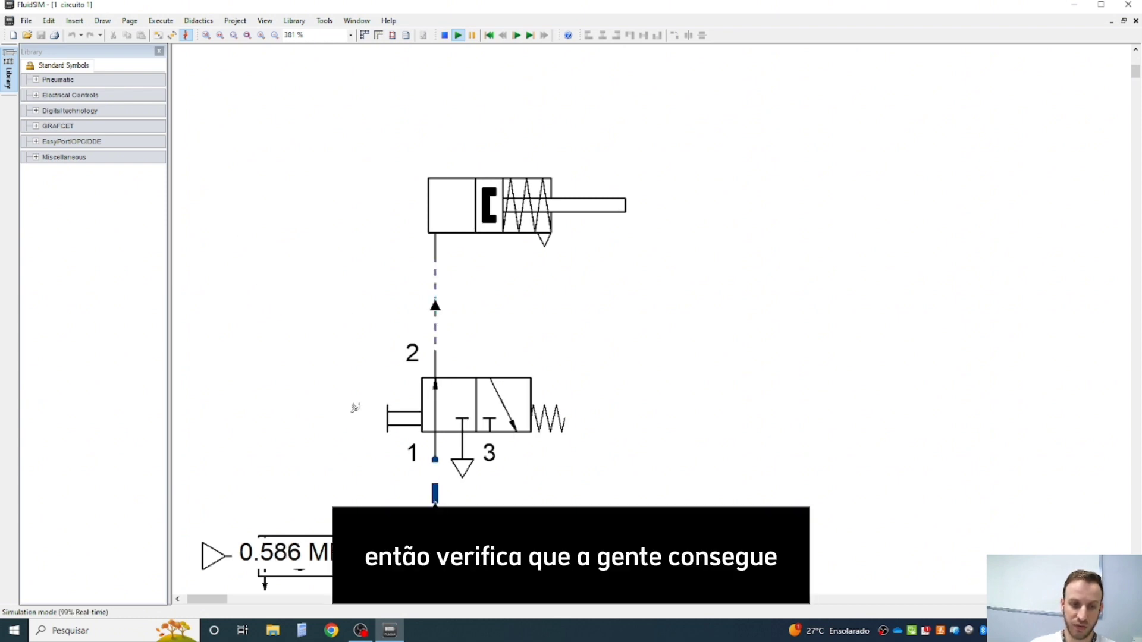
{"action": "left_click", "coordinate": [352, 412]}
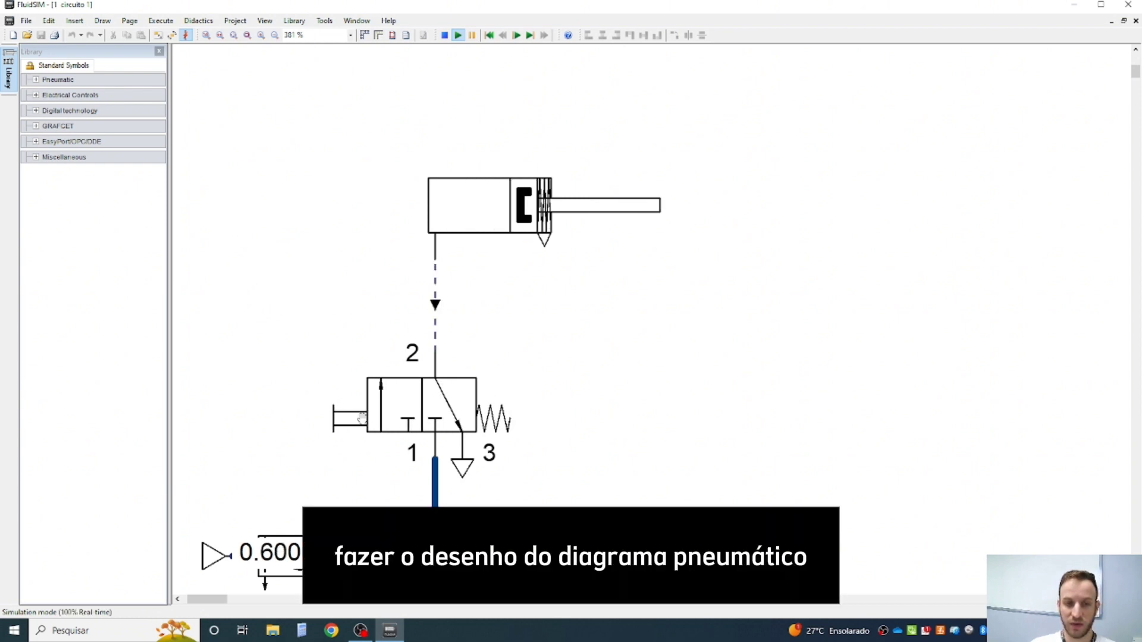
{"action": "left_click", "coordinate": [365, 412]}
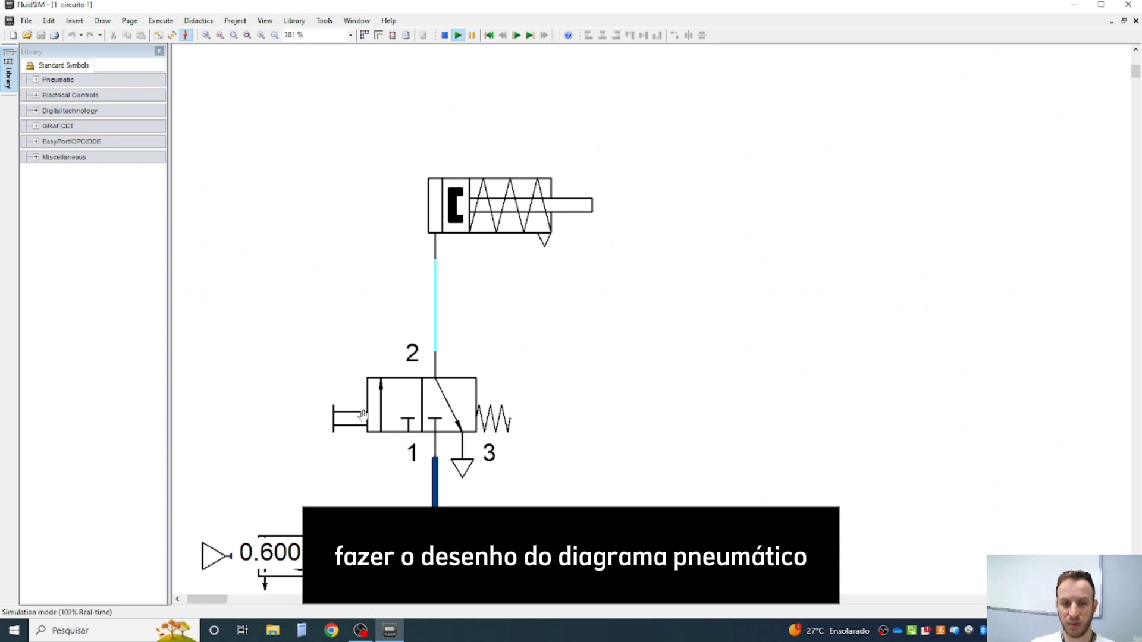
{"action": "left_click", "coordinate": [363, 414]}
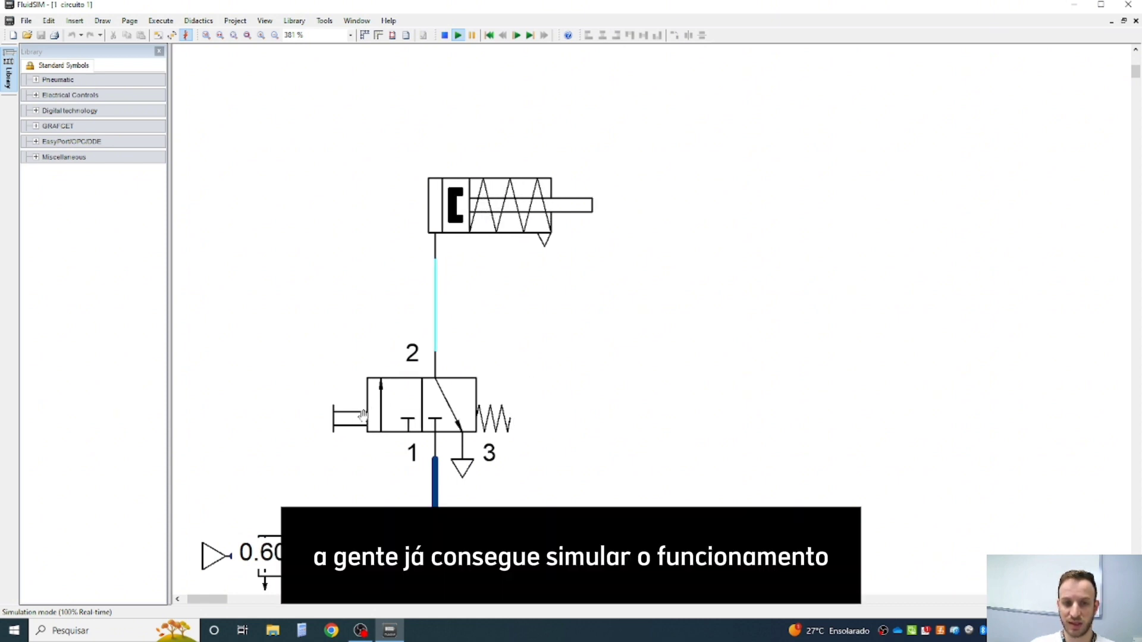
{"action": "left_click", "coordinate": [366, 410]}
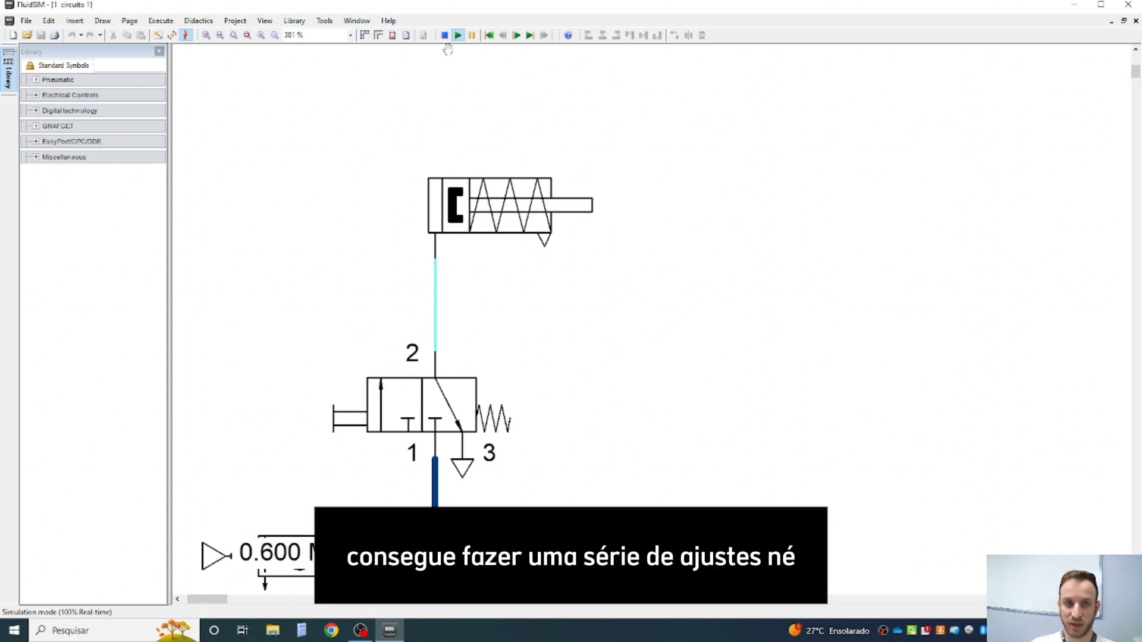
{"action": "left_click", "coordinate": [444, 36]}
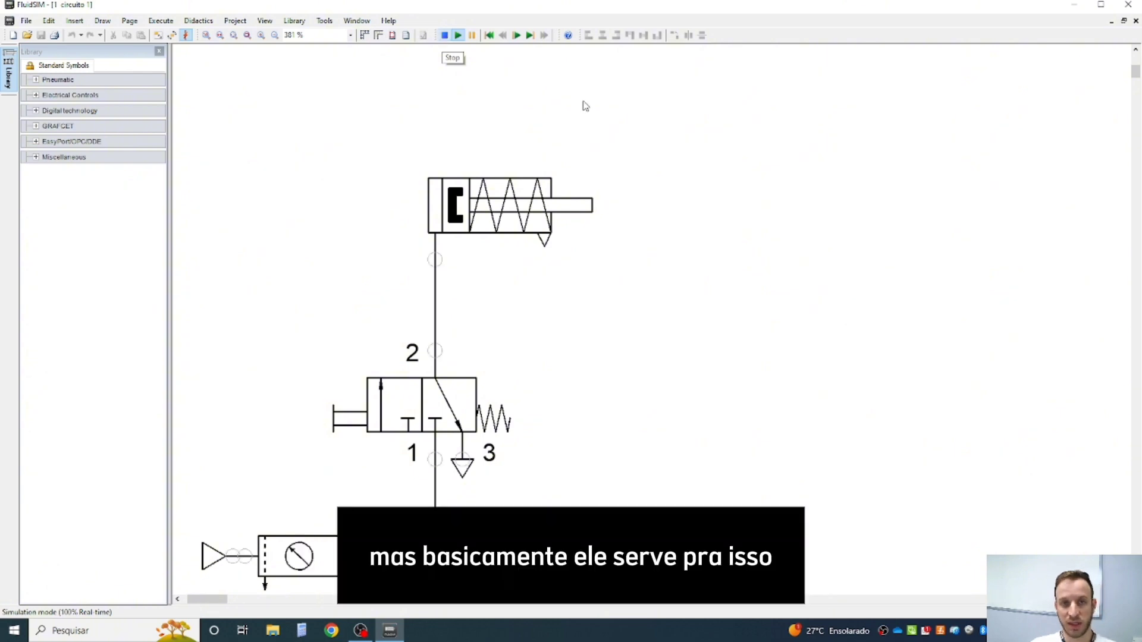
- Open the saved circuit "Eletropneumatica 3.circ" from the ultimos circuitos folder
{"action": "left_click", "coordinate": [27, 35]}
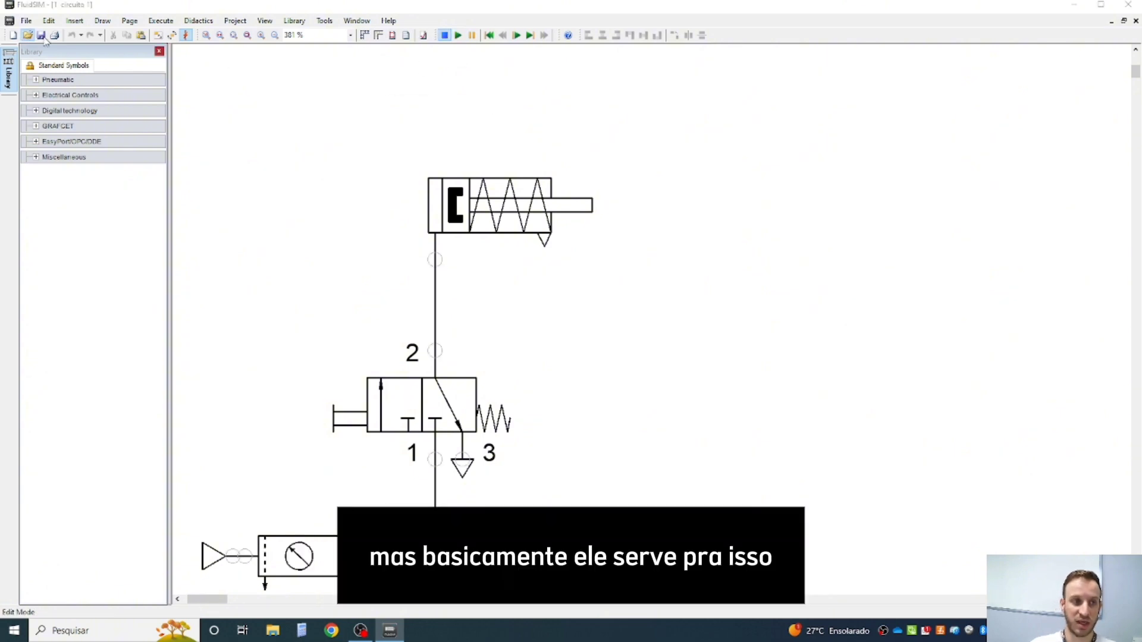
{"action": "double_click", "coordinate": [478, 149]}
{"action": "scroll", "coordinate": [505, 196], "scroll_direction": "down", "scroll_amount": 3}
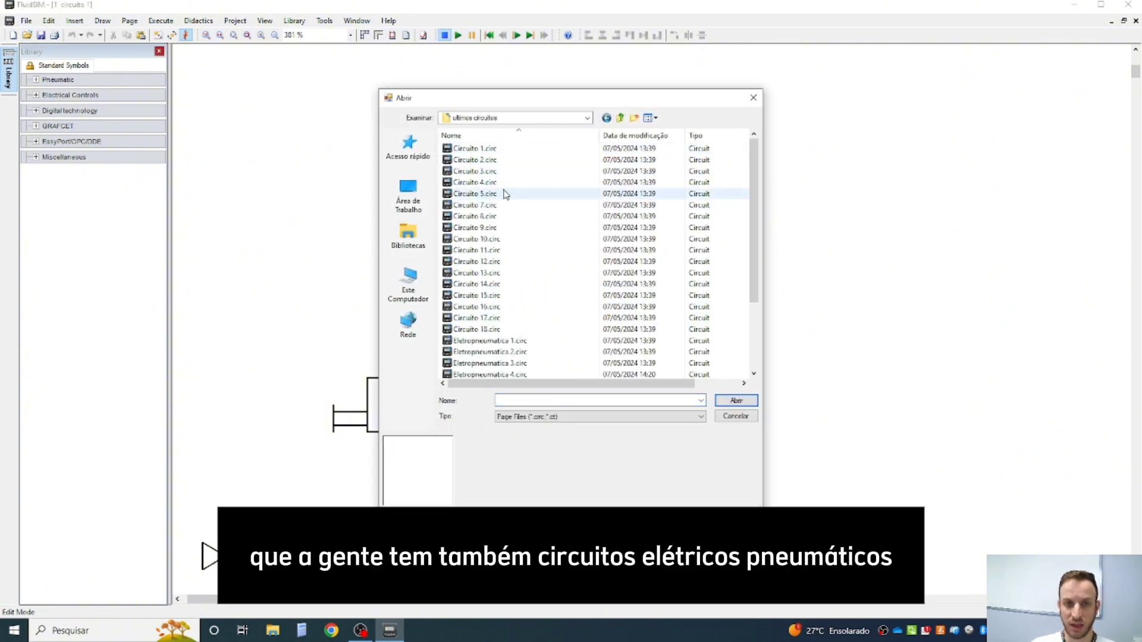
{"action": "double_click", "coordinate": [512, 273]}
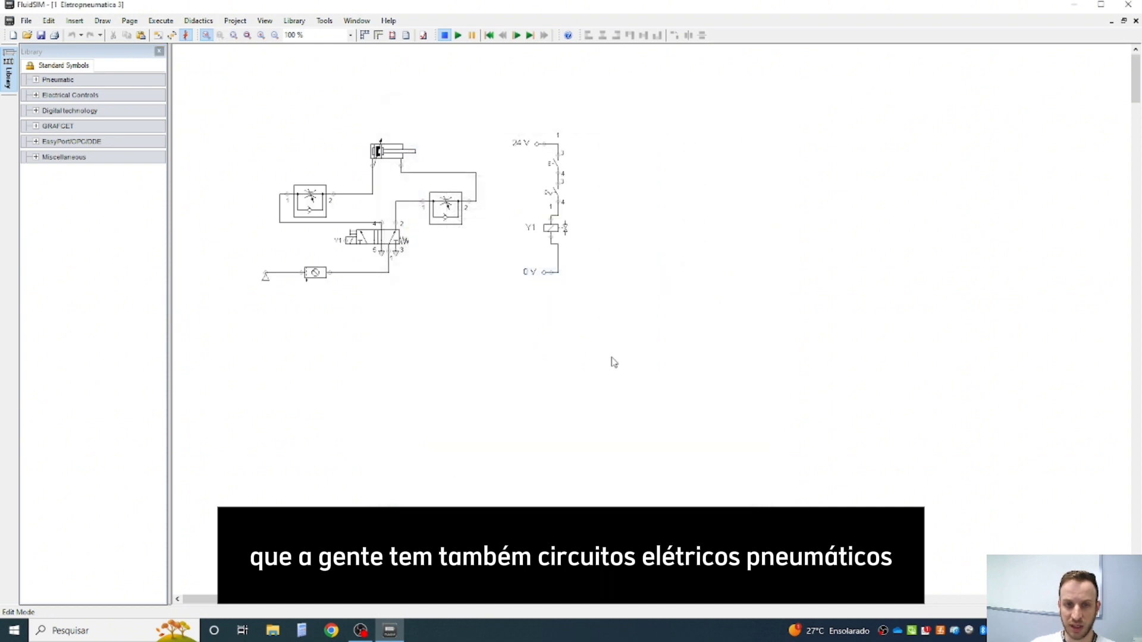
- Run the simulation of the electropneumatic circuit, actuate the electrical switches feeding solenoid Y1, and stop the simulation
{"action": "left_click", "coordinate": [457, 35]}
{"action": "scroll", "coordinate": [553, 174], "scroll_direction": "up", "scroll_amount": 6}
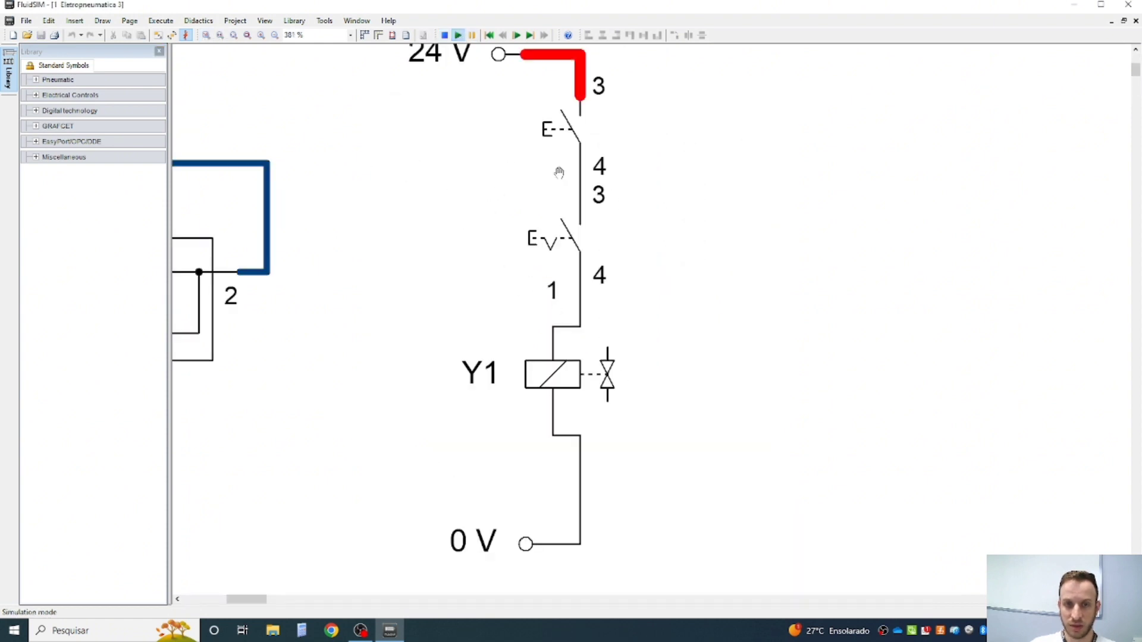
{"action": "scroll", "coordinate": [387, 296], "scroll_direction": "down", "scroll_amount": 3}
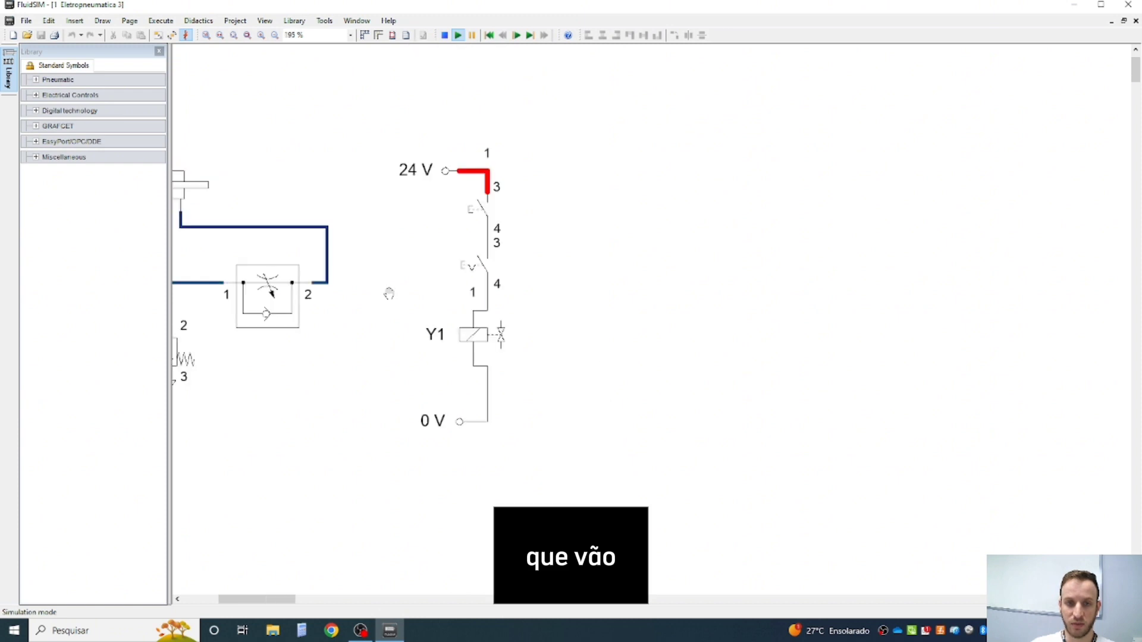
{"action": "scroll", "coordinate": [420, 263], "scroll_direction": "down", "scroll_amount": 3}
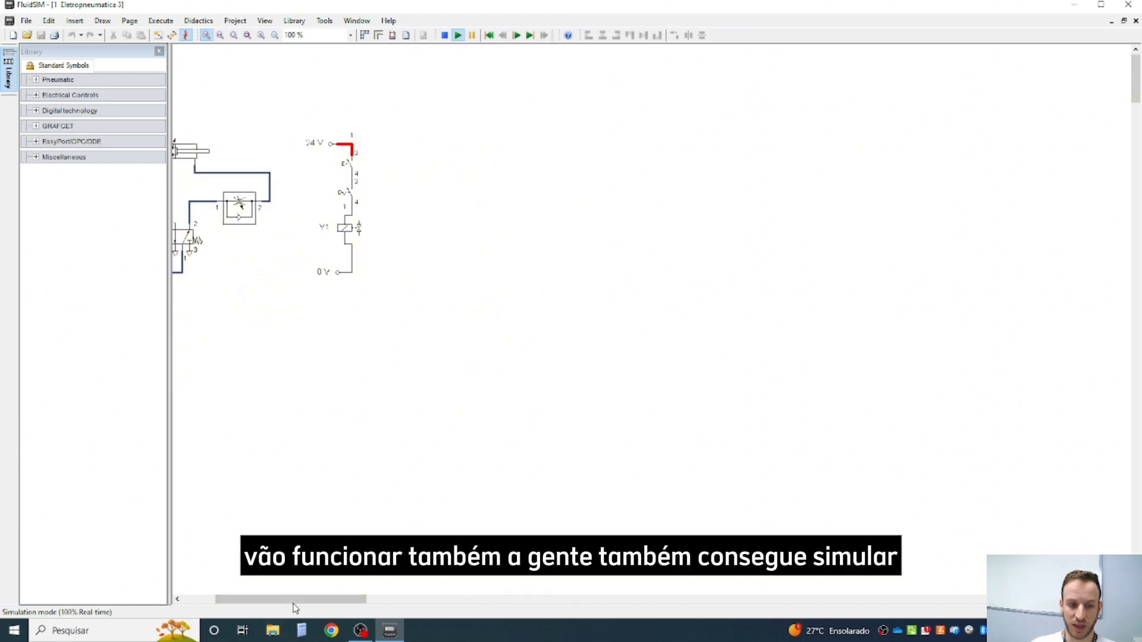
{"action": "scroll", "coordinate": [427, 184], "scroll_direction": "up", "scroll_amount": 3}
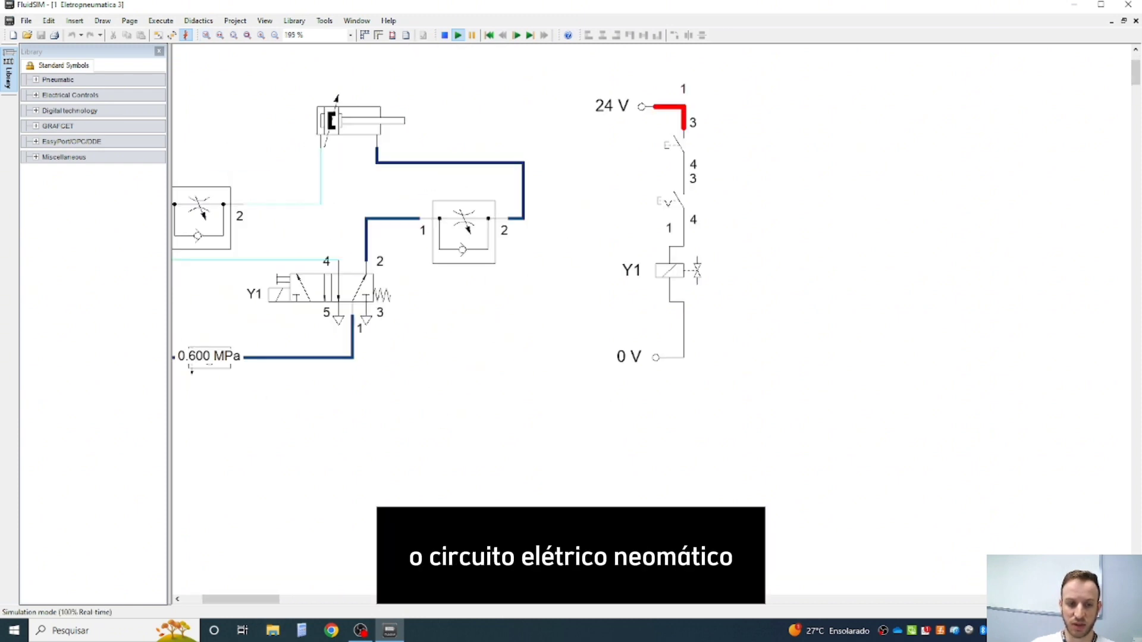
{"action": "left_click_drag", "start_coordinate": [277, 604], "coordinate": [267, 603]}
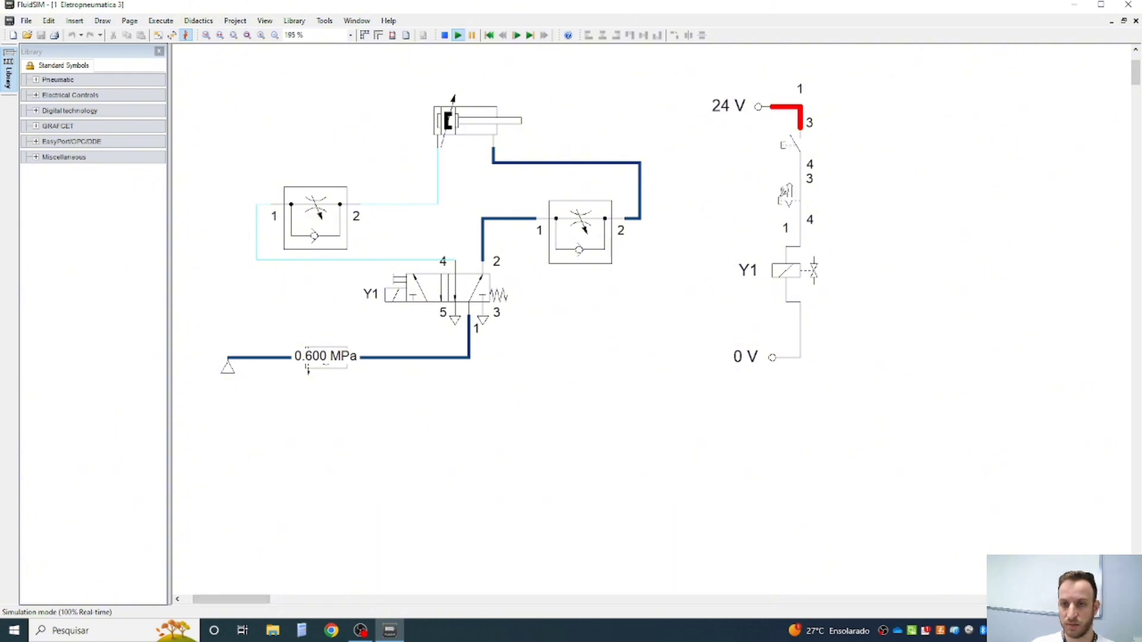
{"action": "left_click", "coordinate": [786, 143]}
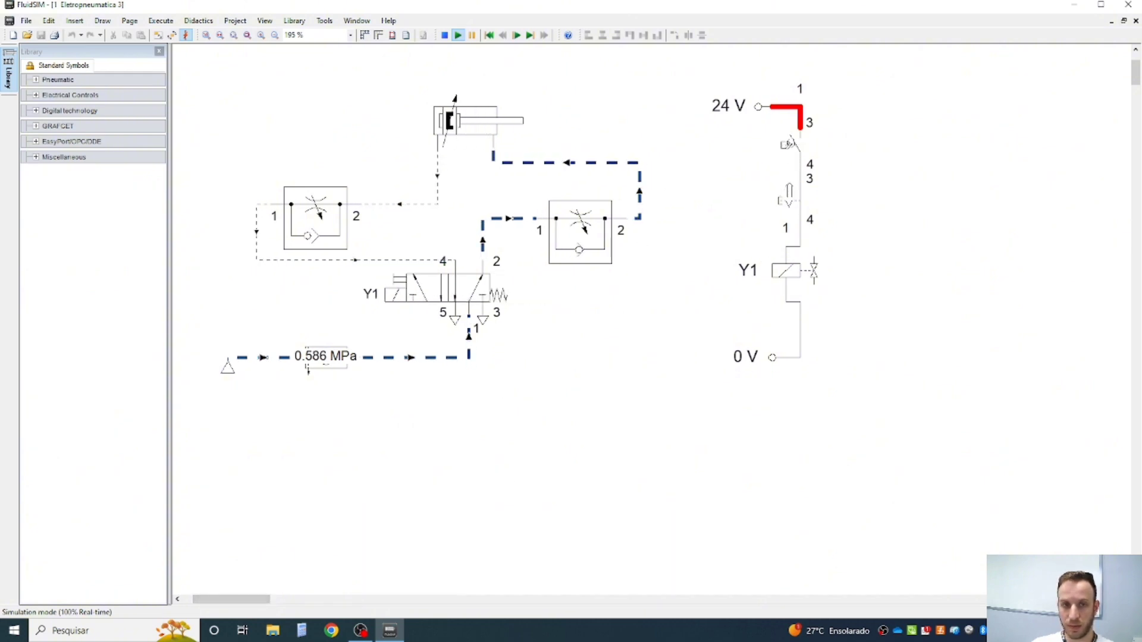
{"action": "left_click", "coordinate": [445, 36]}
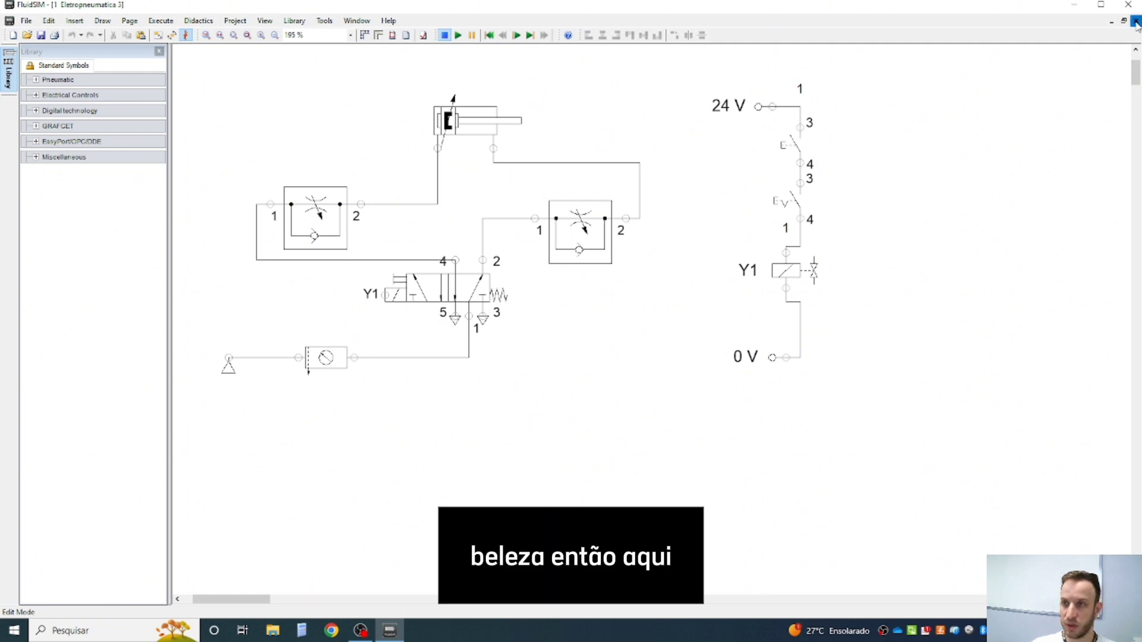
- Close both open circuit drawings and create a new blank drawing
{"action": "left_click", "coordinate": [1136, 21]}
{"action": "left_click", "coordinate": [1136, 21]}
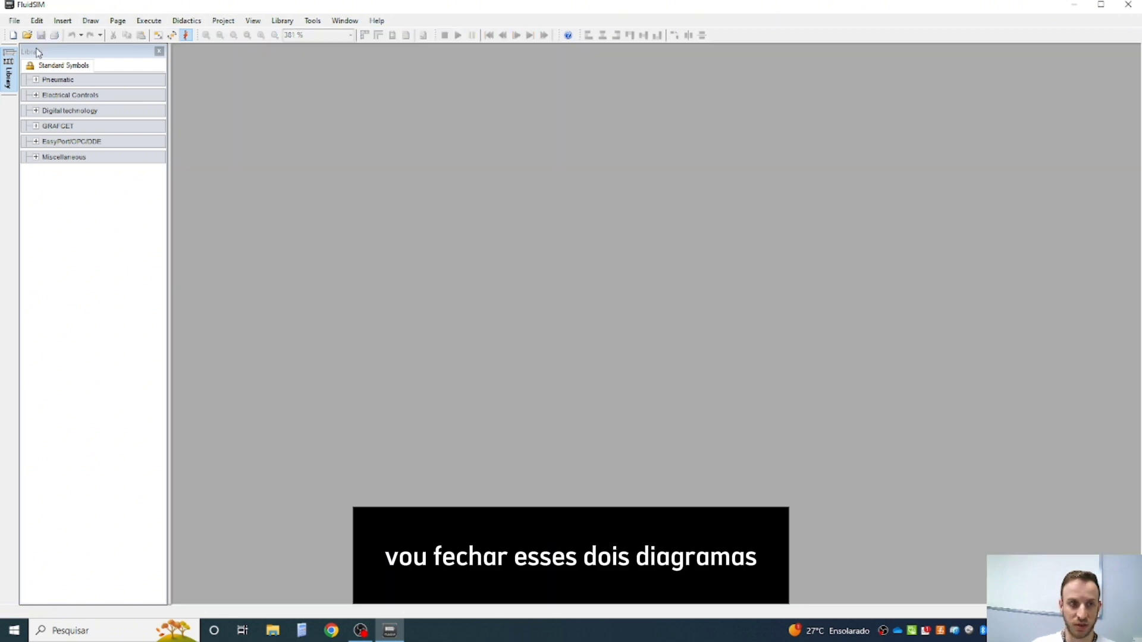
{"action": "left_click", "coordinate": [16, 21]}
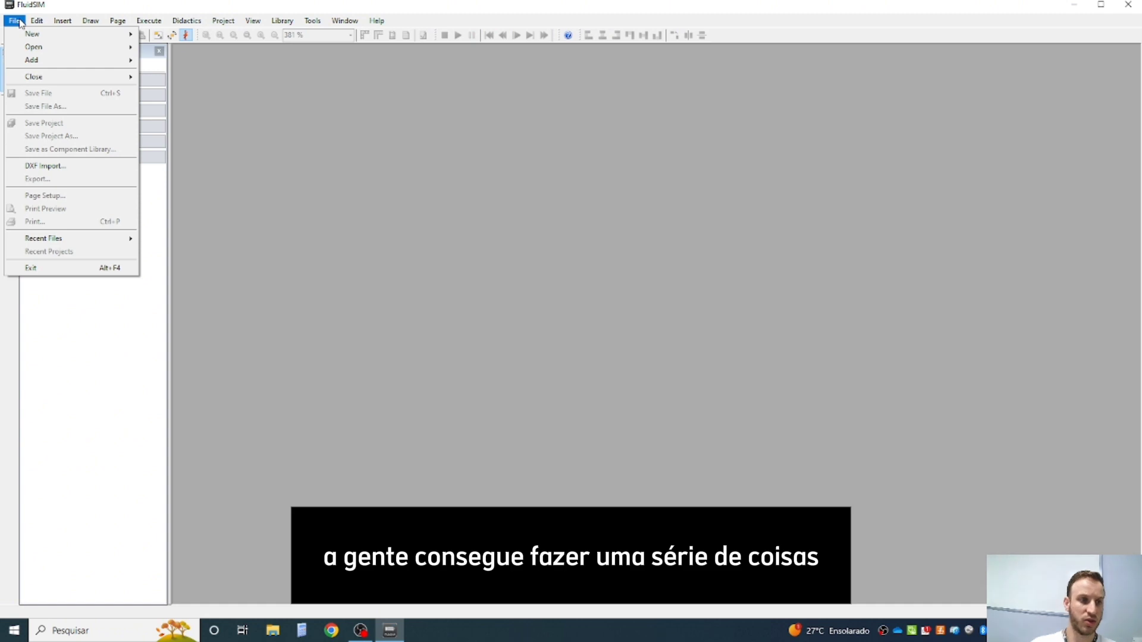
{"action": "left_click", "coordinate": [605, 291]}
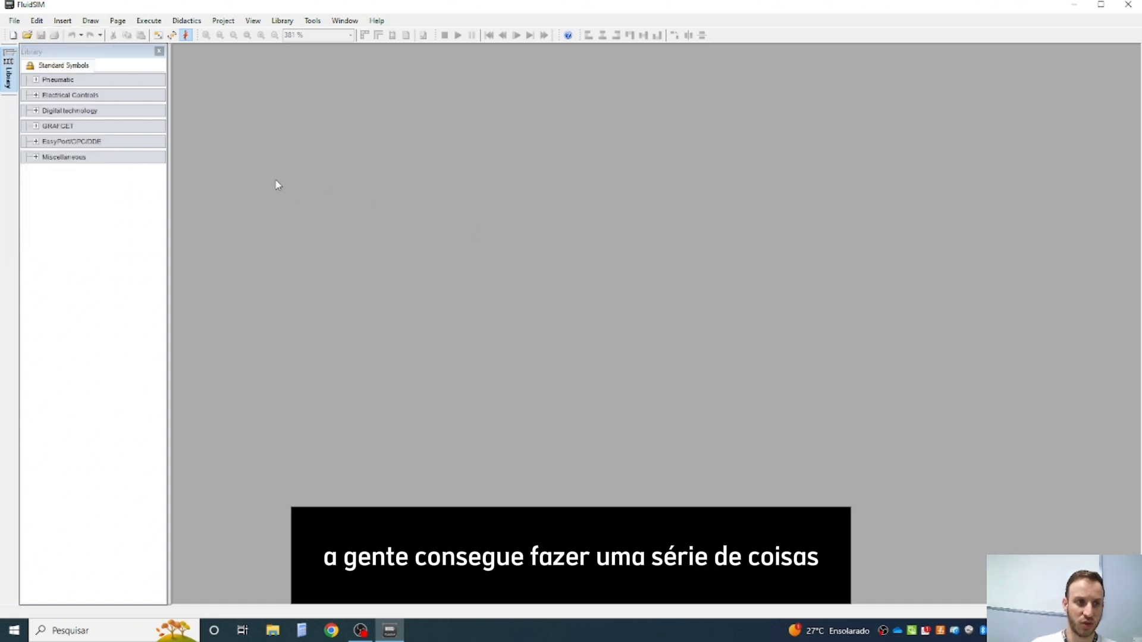
{"action": "left_click", "coordinate": [36, 21]}
{"action": "left_click", "coordinate": [13, 35]}
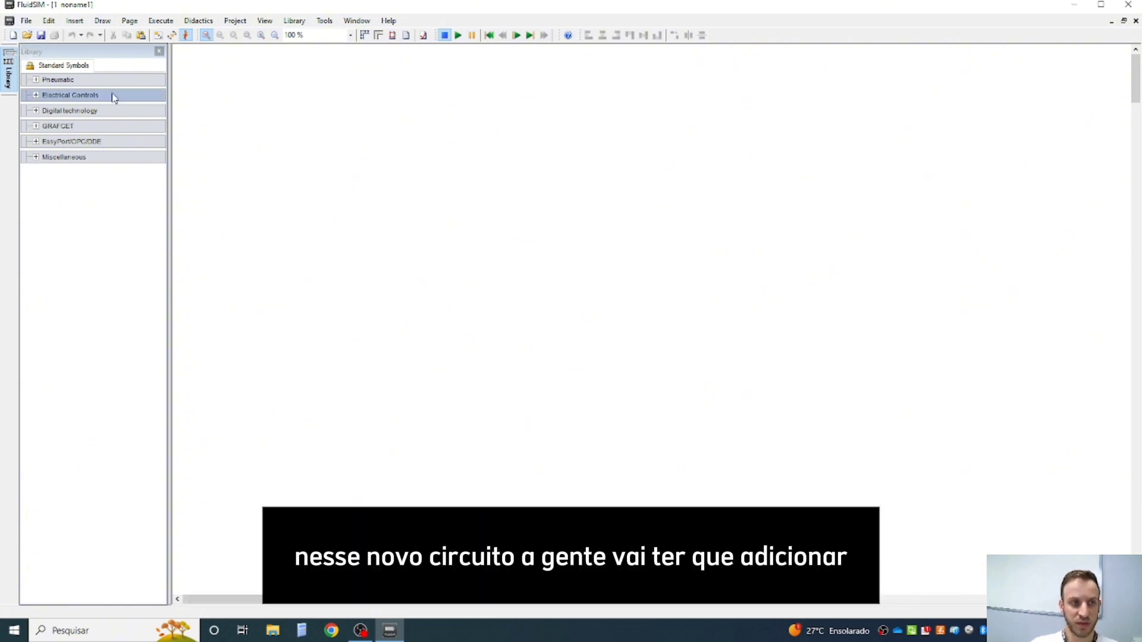
- Examine the component groups in the Pneumatic and Miscellaneous sections of the symbol library
{"action": "left_click", "coordinate": [37, 80]}
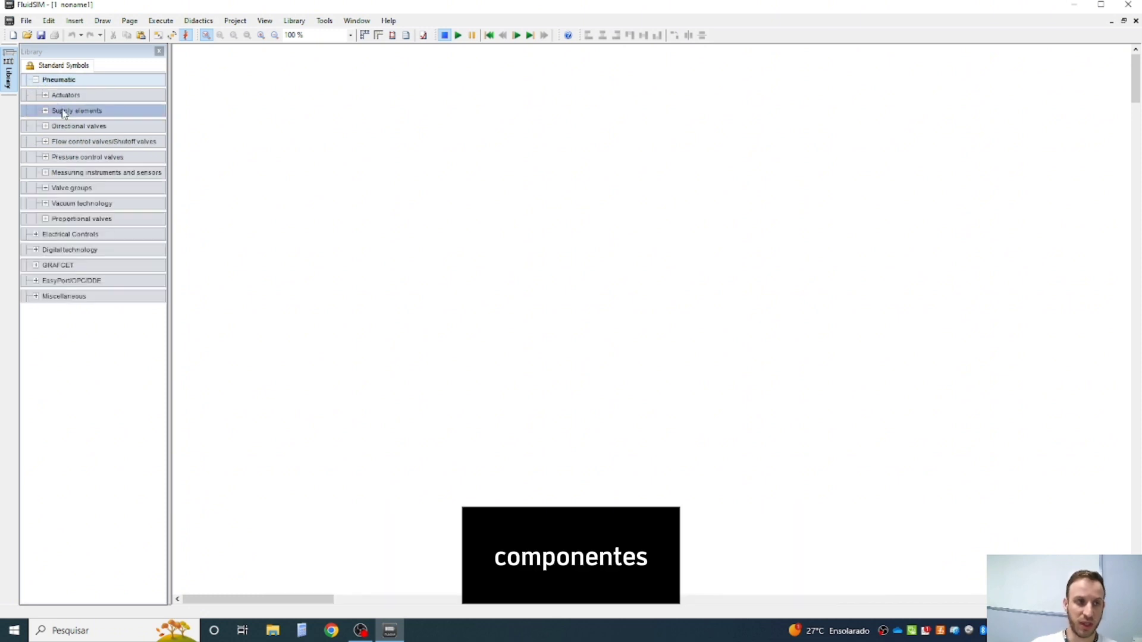
{"action": "left_click", "coordinate": [38, 82]}
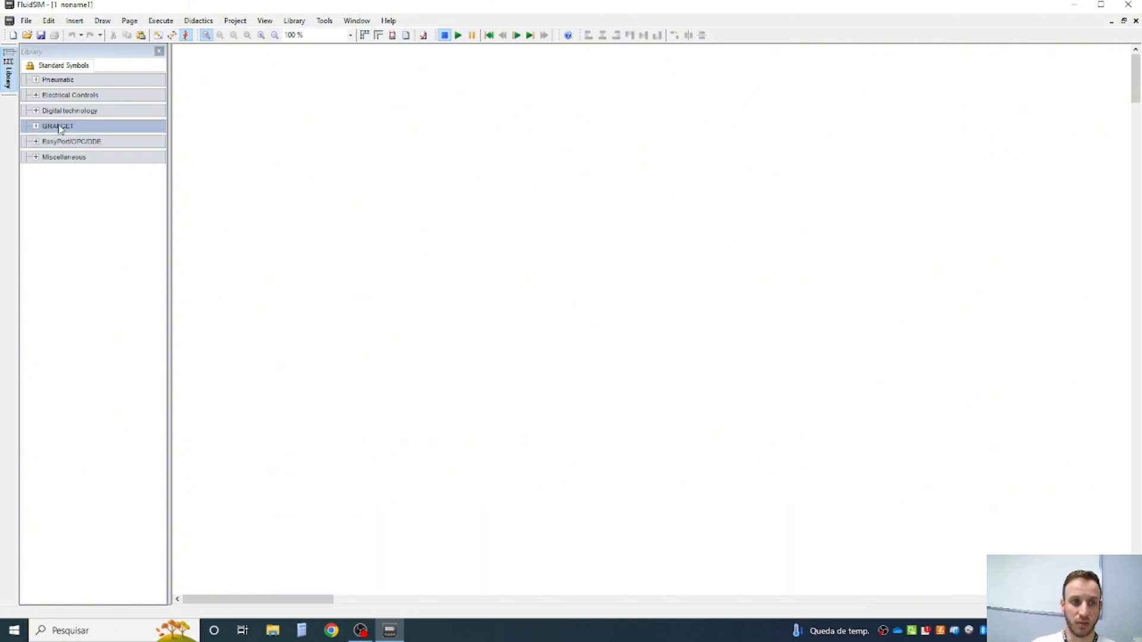
{"action": "left_click", "coordinate": [34, 158]}
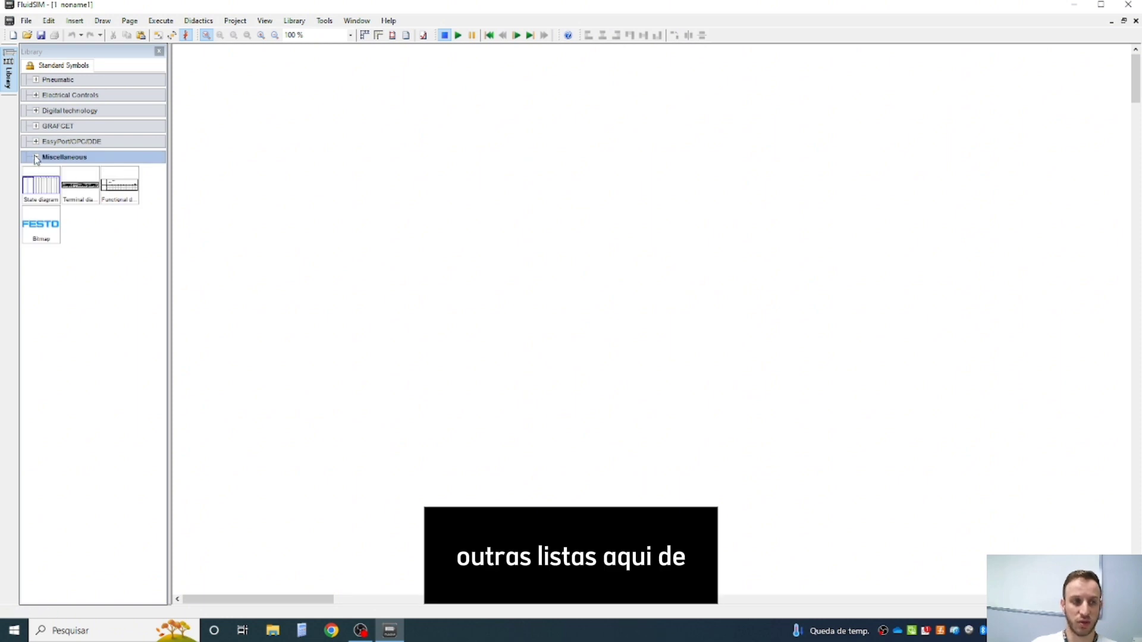
{"action": "left_click", "coordinate": [35, 158]}
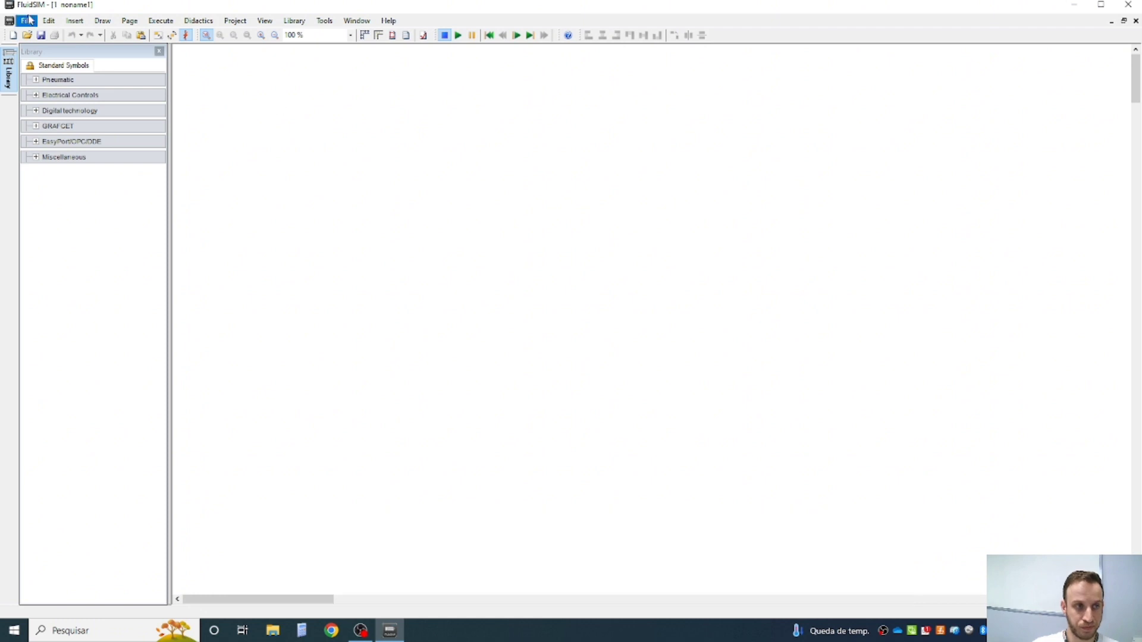
{"action": "left_click", "coordinate": [27, 22]}
{"action": "left_click", "coordinate": [432, 203]}
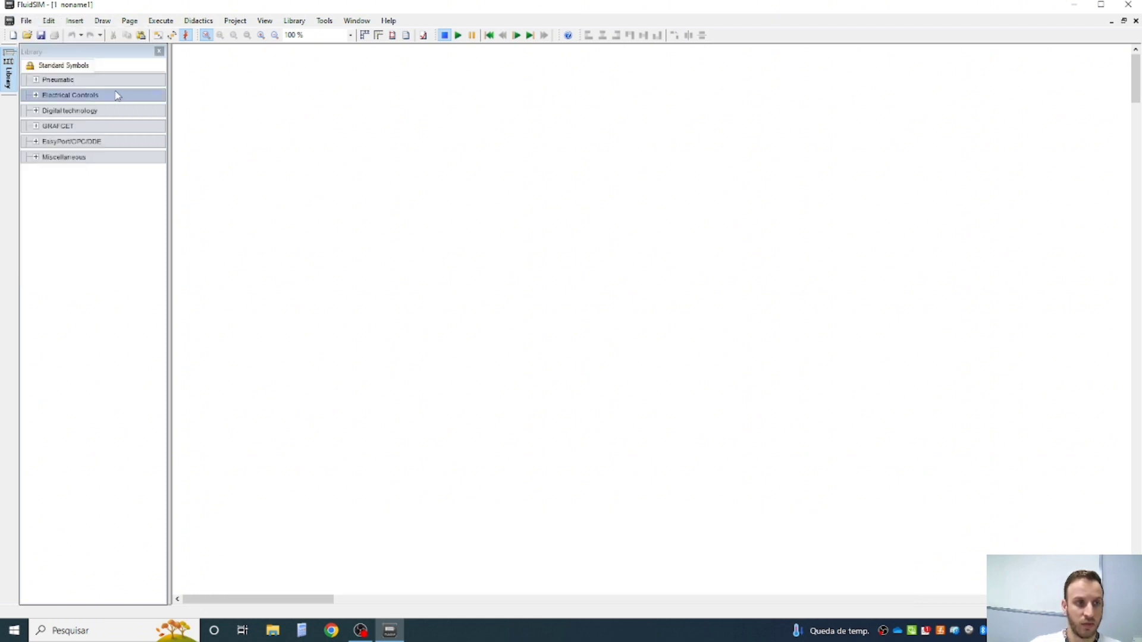
- Place a single acting cylinder from the Pneumatic actuators in the upper part of the drawing and collapse the library groups
{"action": "left_click", "coordinate": [49, 81]}
{"action": "left_click", "coordinate": [47, 95]}
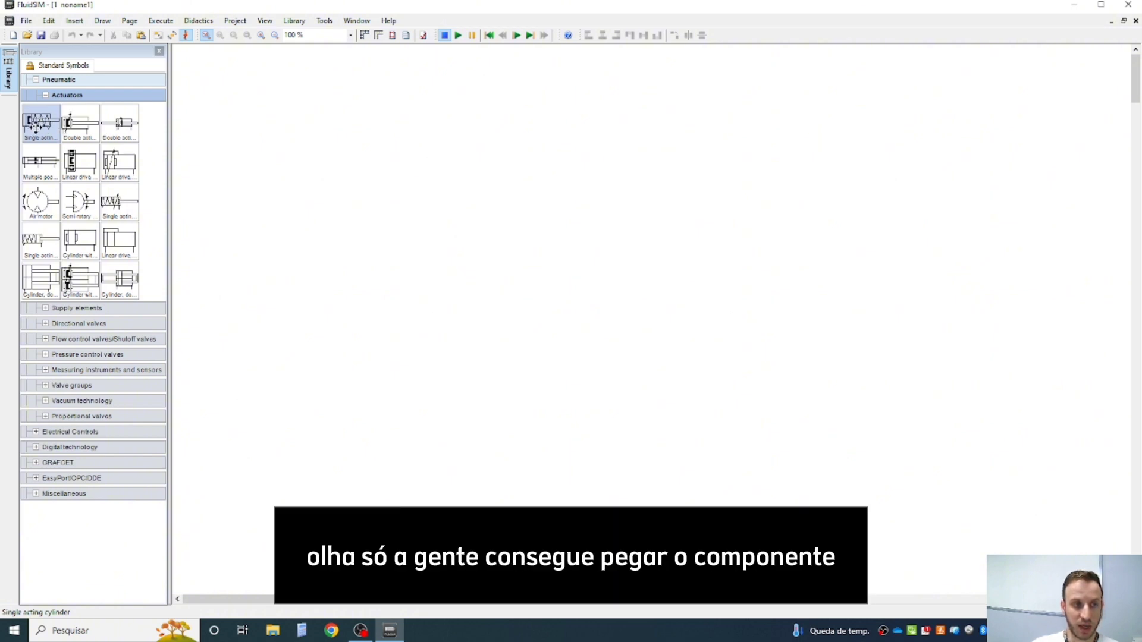
{"action": "left_click_drag", "start_coordinate": [37, 123], "coordinate": [370, 150]}
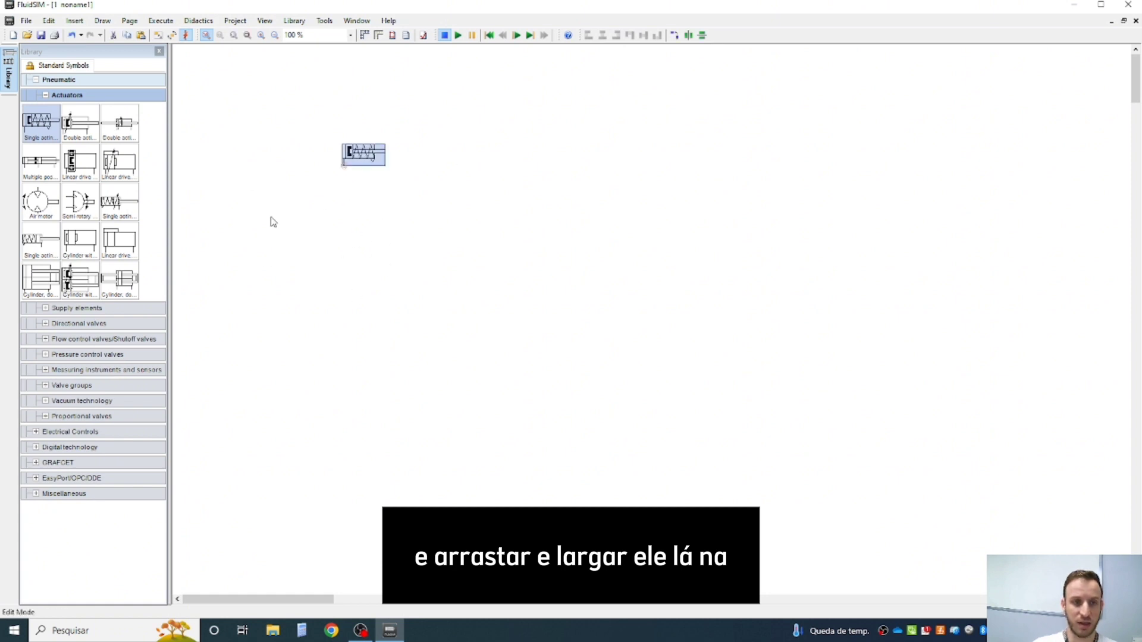
{"action": "left_click", "coordinate": [244, 247]}
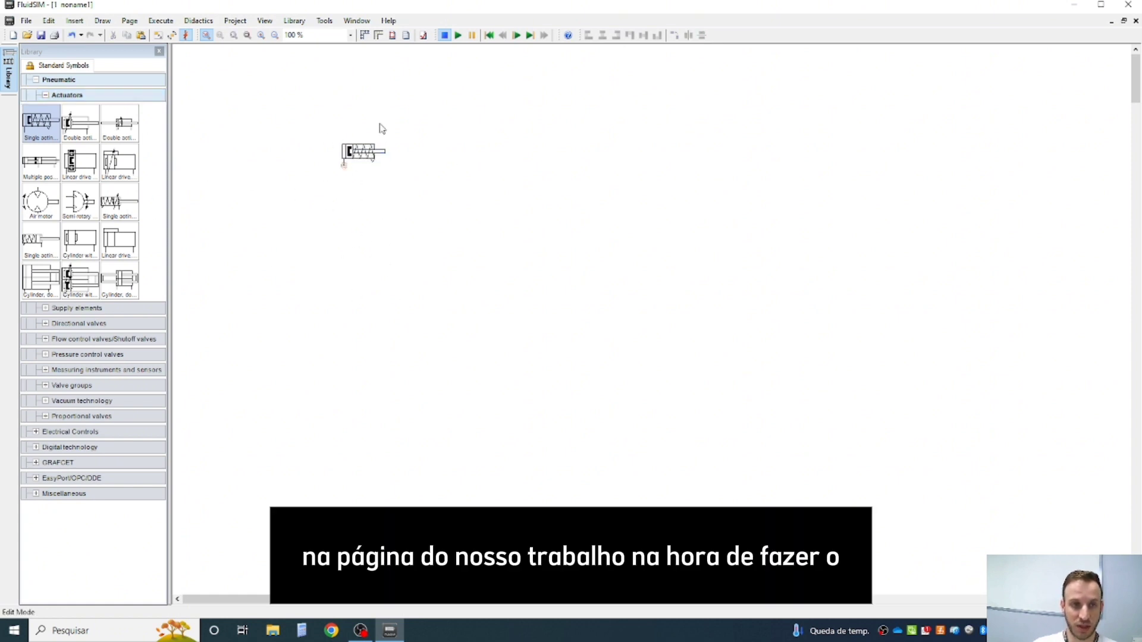
{"action": "left_click", "coordinate": [45, 95]}
{"action": "left_click", "coordinate": [36, 80]}
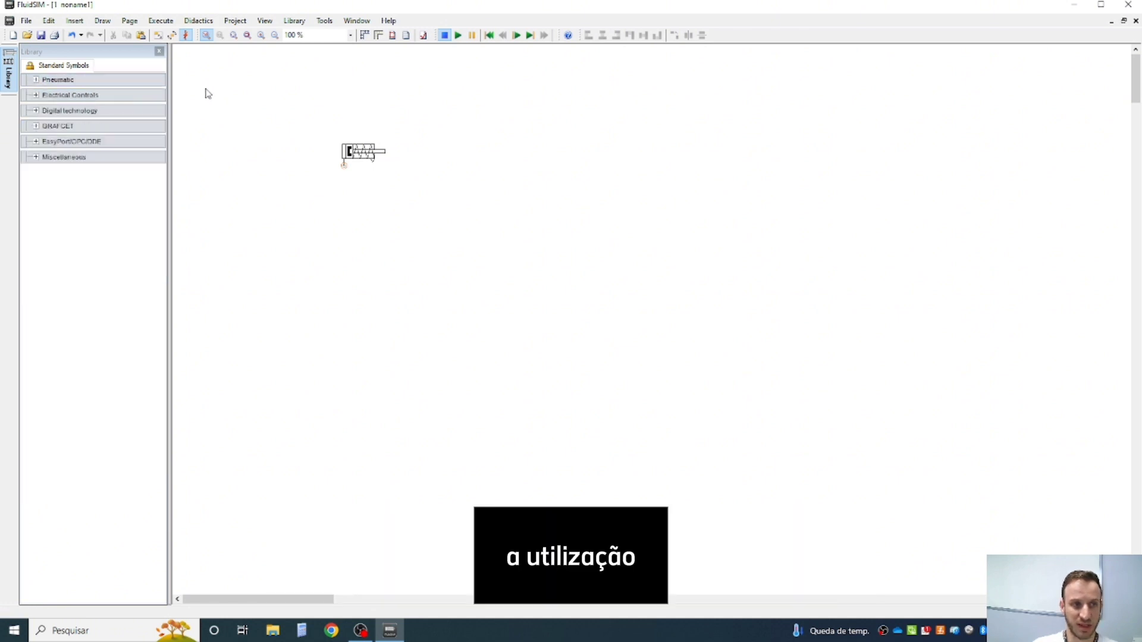
{"action": "left_click", "coordinate": [41, 35]}
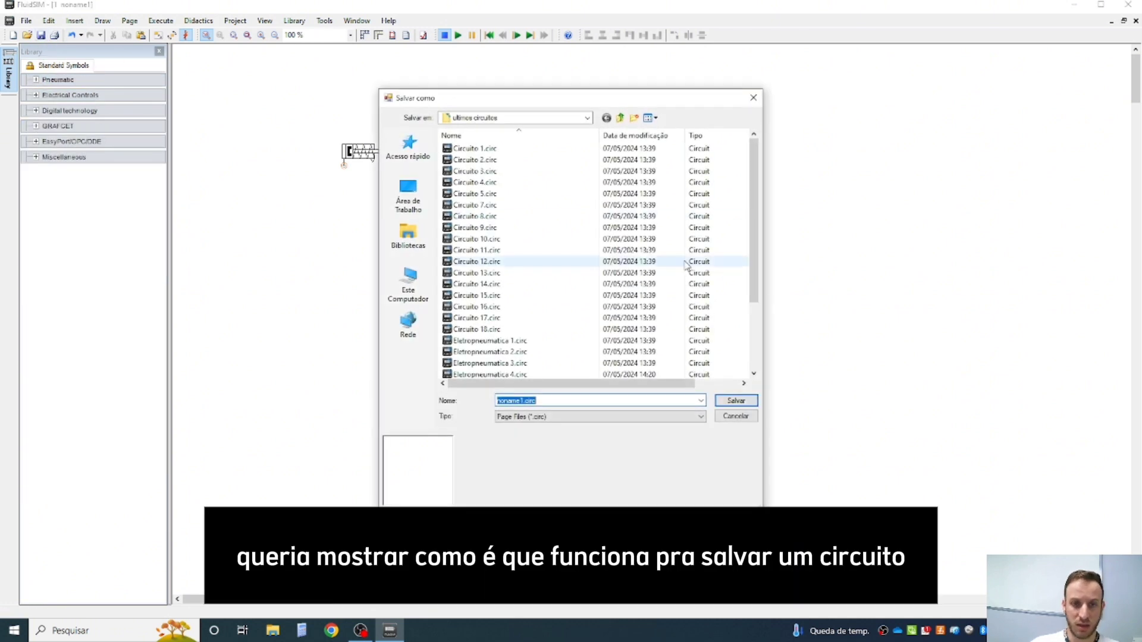
{"action": "left_click", "coordinate": [753, 97]}
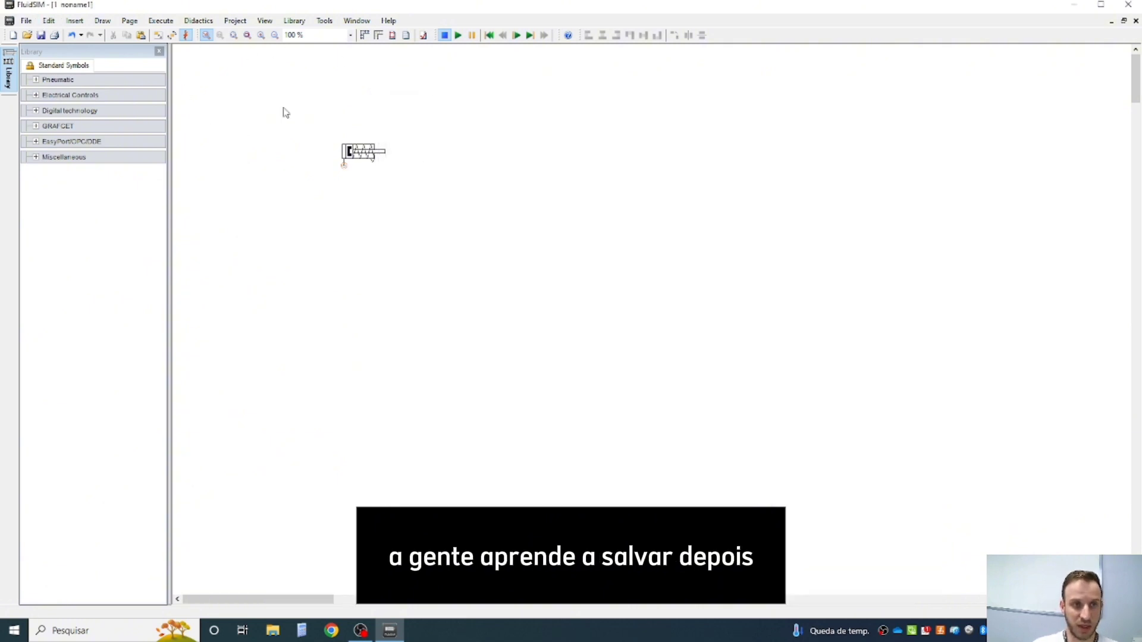
{"action": "left_click_drag", "start_coordinate": [311, 112], "coordinate": [453, 224]}
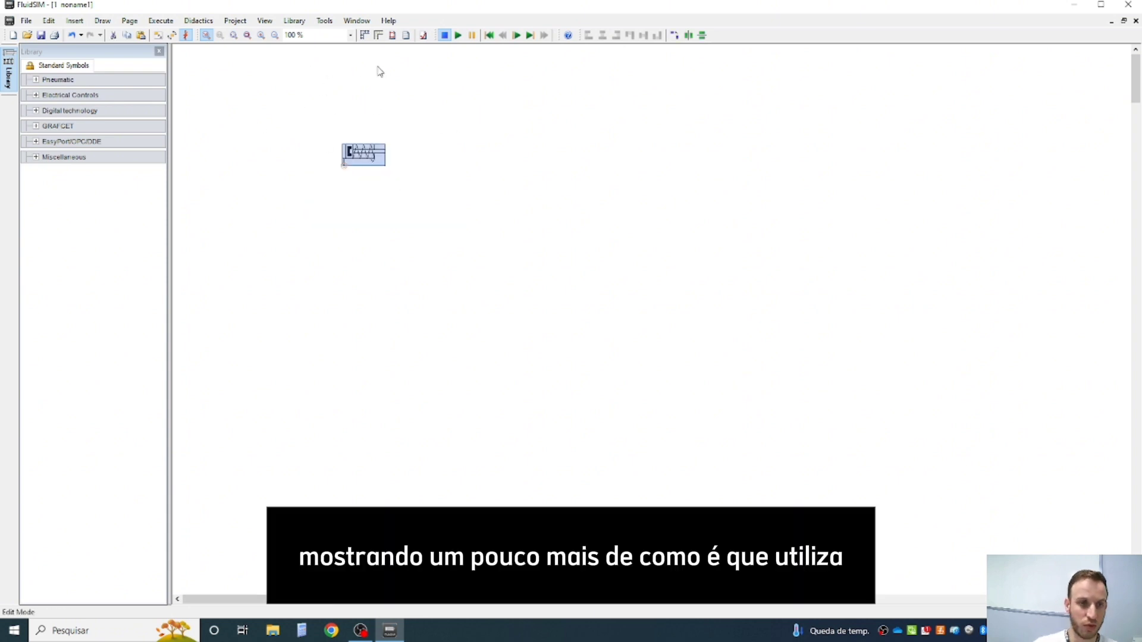
{"action": "left_click", "coordinate": [271, 108]}
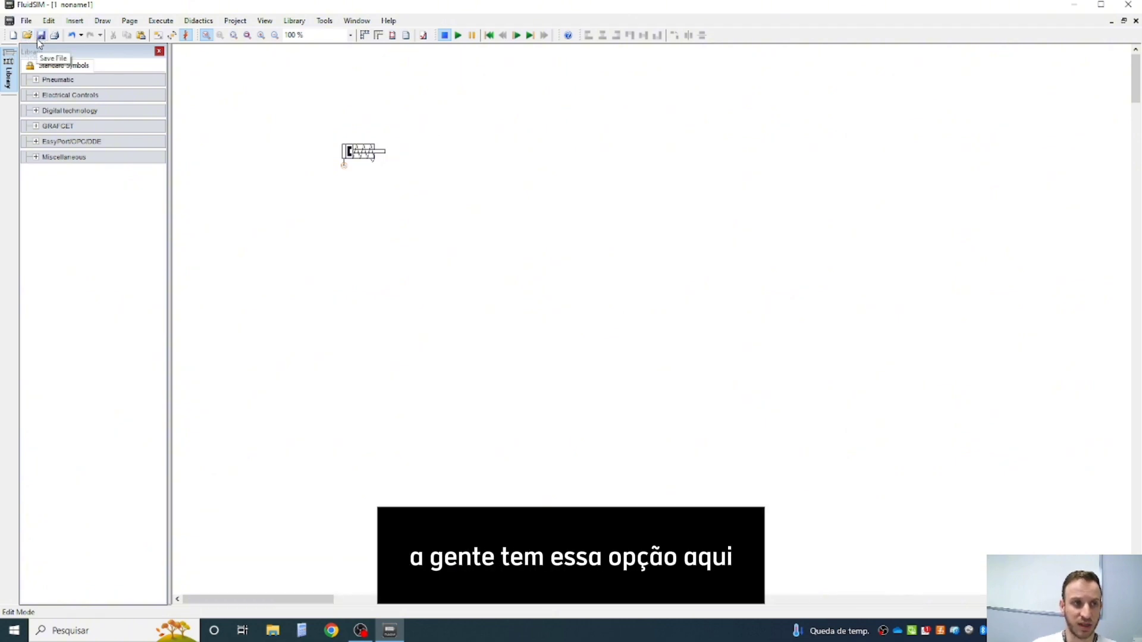
- Start saving the new circuit file and browse to the personal folder on the Dados (U:) network drive as its location
{"action": "left_click", "coordinate": [26, 20]}
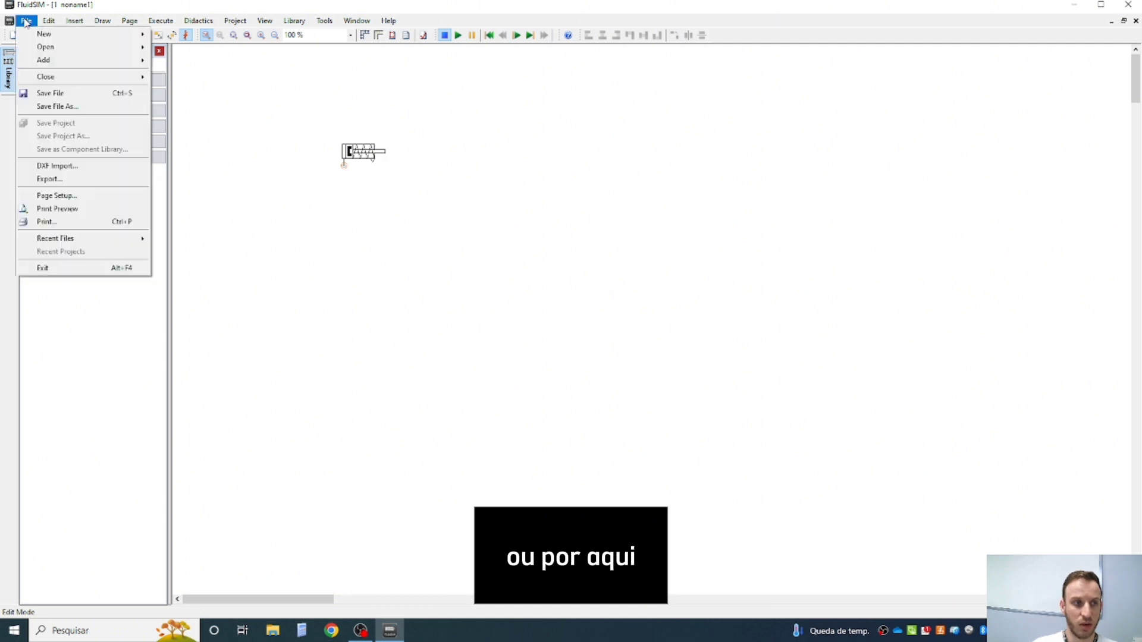
{"action": "left_click", "coordinate": [47, 94]}
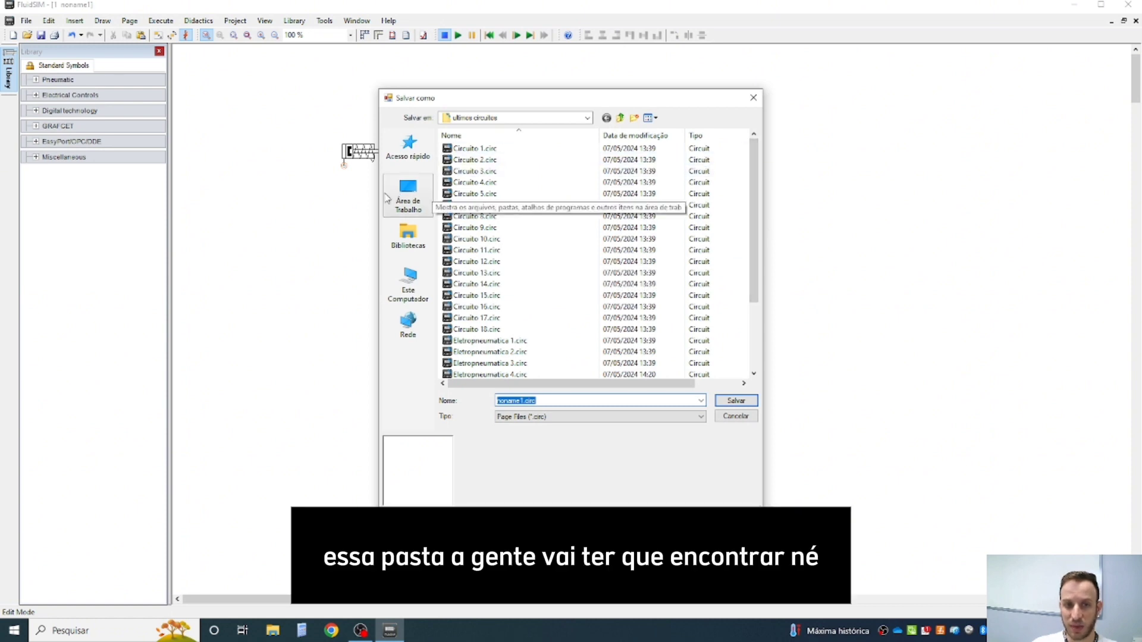
{"action": "left_click", "coordinate": [619, 119]}
{"action": "left_click", "coordinate": [619, 118]}
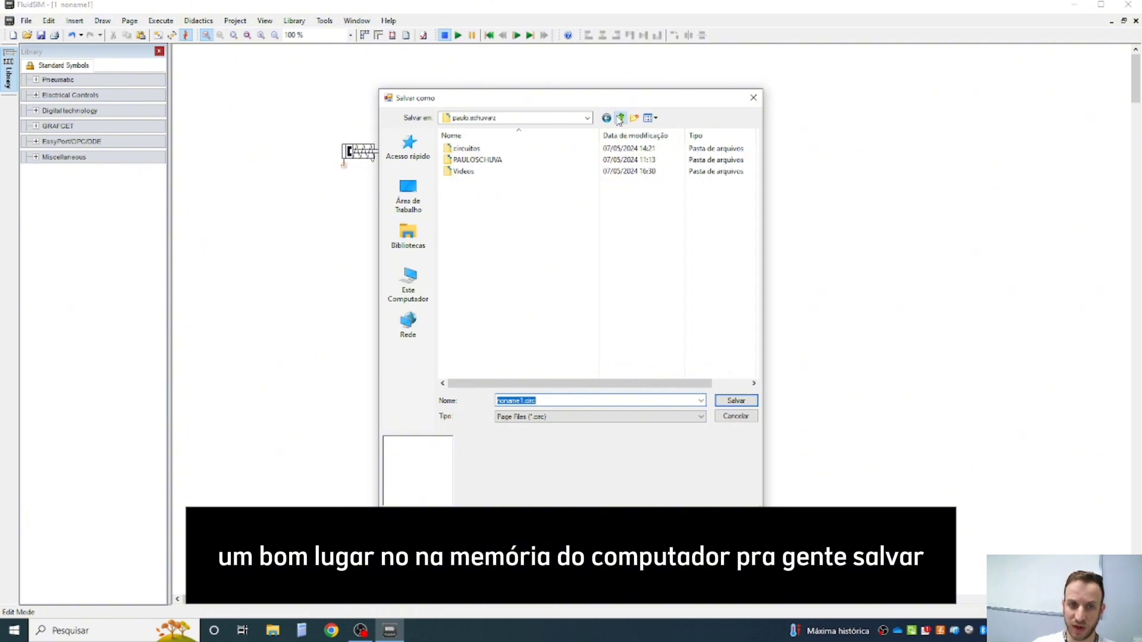
{"action": "left_click", "coordinate": [690, 327]}
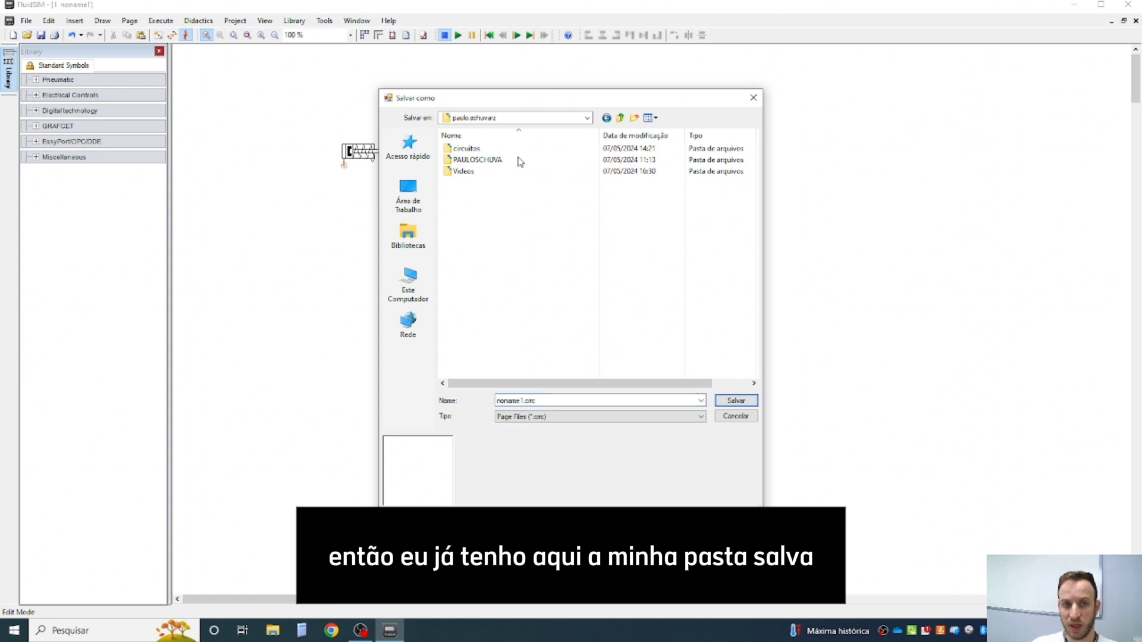
{"action": "left_click", "coordinate": [399, 281]}
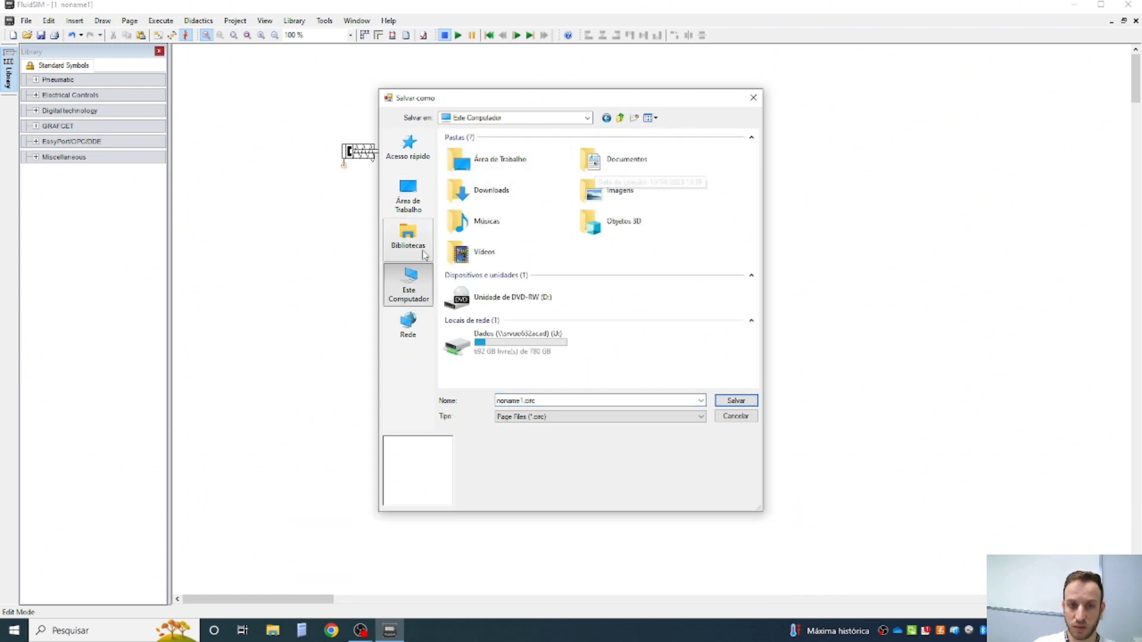
{"action": "double_click", "coordinate": [518, 342]}
{"action": "scroll", "coordinate": [535, 286], "scroll_direction": "down", "scroll_amount": 5}
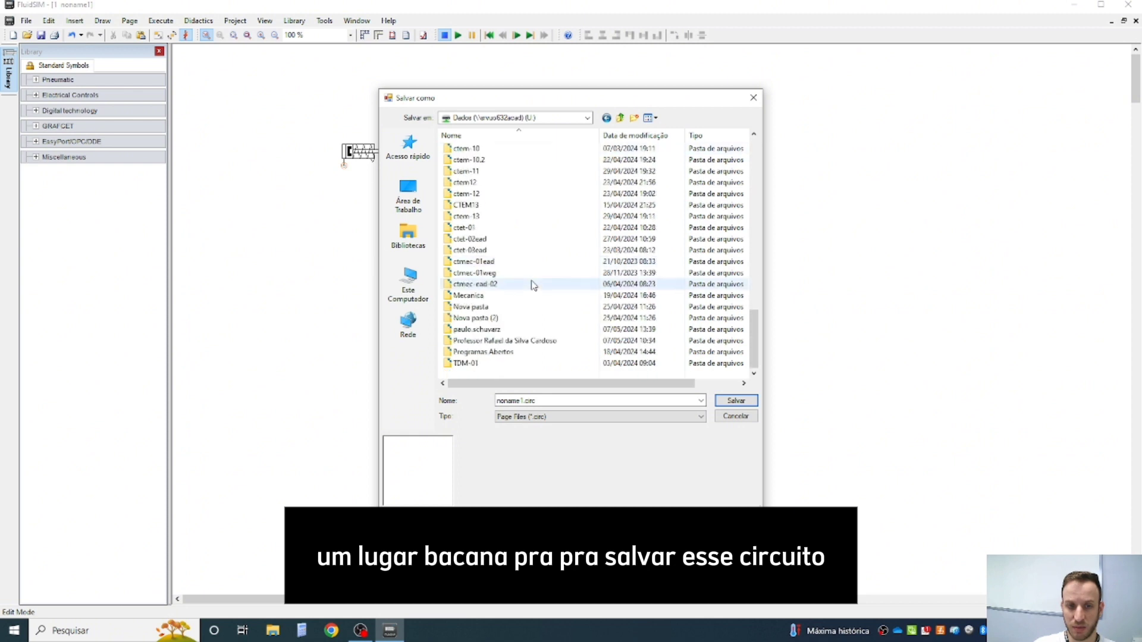
{"action": "double_click", "coordinate": [467, 326]}
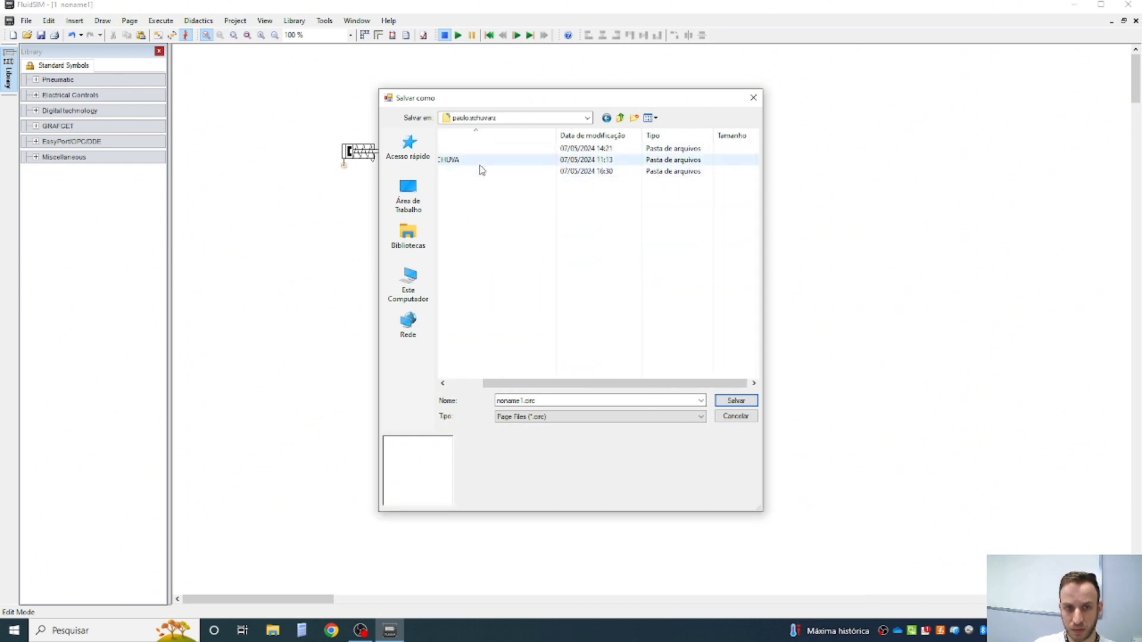
- Create a folder named "pasta teste" inside the personal folder and open it as the save location
{"action": "right_click", "coordinate": [467, 218]}
{"action": "mouse_move", "coordinate": [533, 331]}
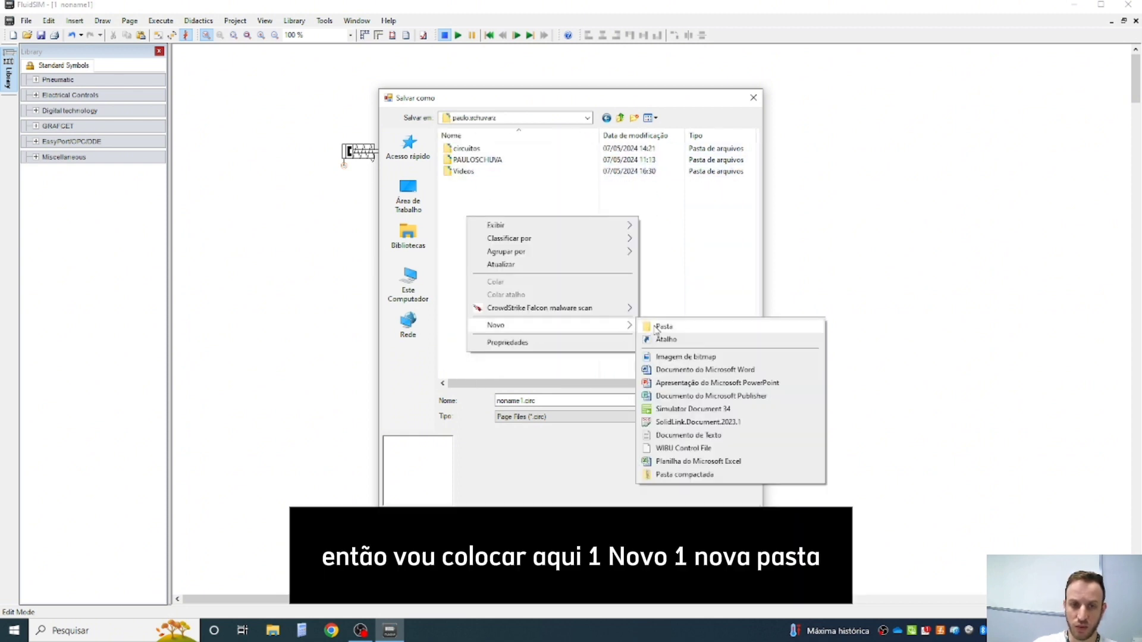
{"action": "left_click", "coordinate": [640, 324]}
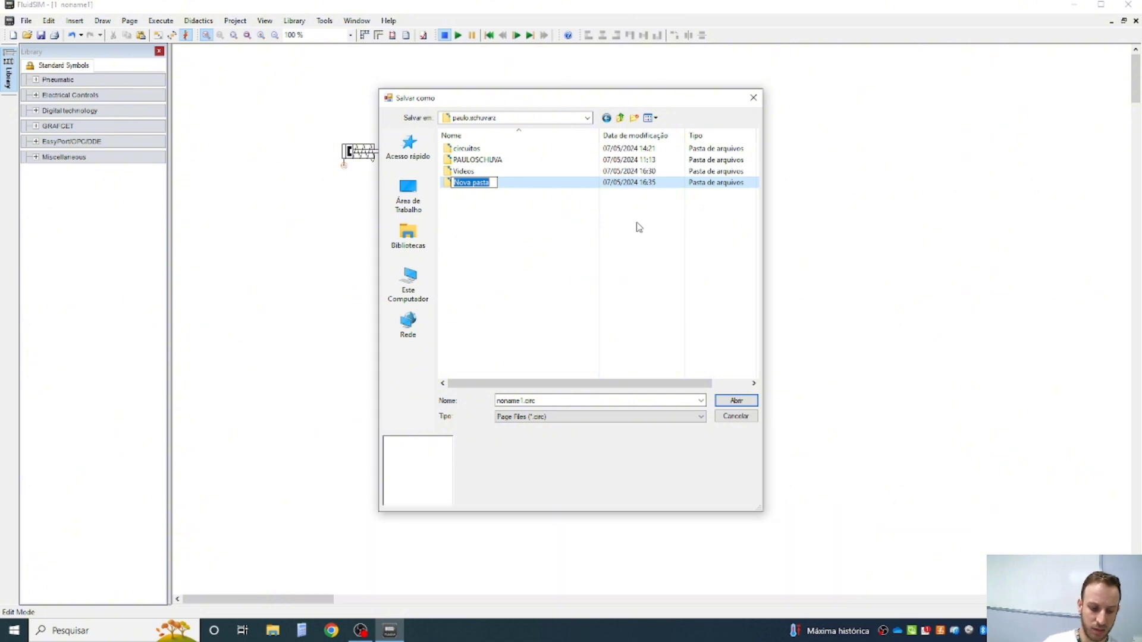
{"action": "type", "text": "pasta t"}
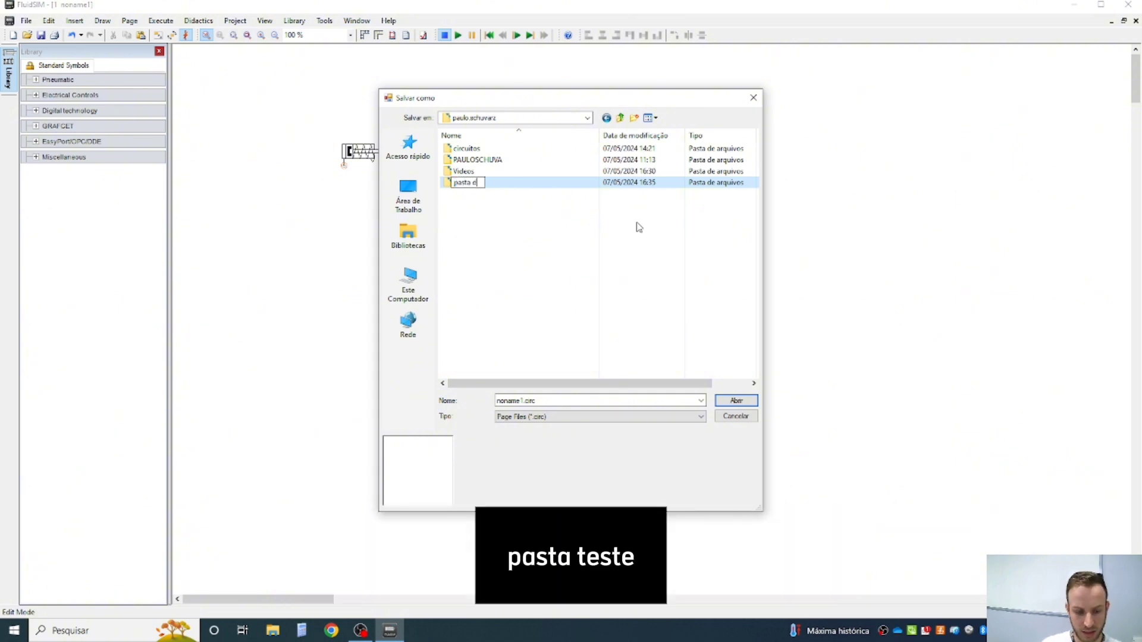
{"action": "type", "text": "este"}
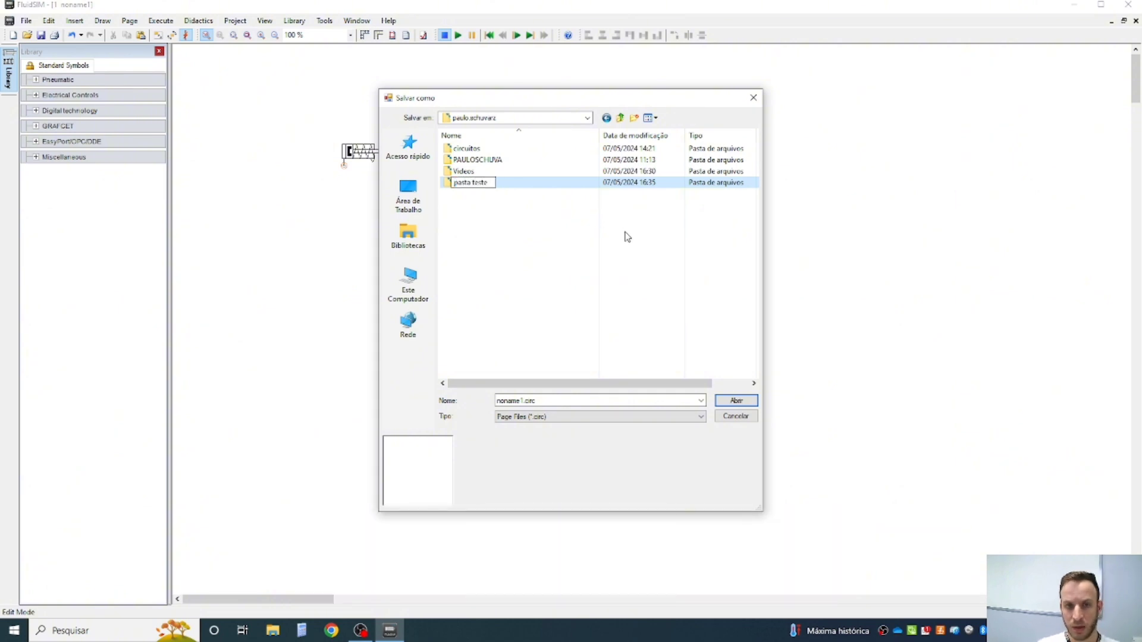
{"action": "key", "text": "Return"}
{"action": "double_click", "coordinate": [513, 183]}
- Name the circuit file "circuito teste" and save it in the pasta teste folder
{"action": "double_click", "coordinate": [524, 400]}
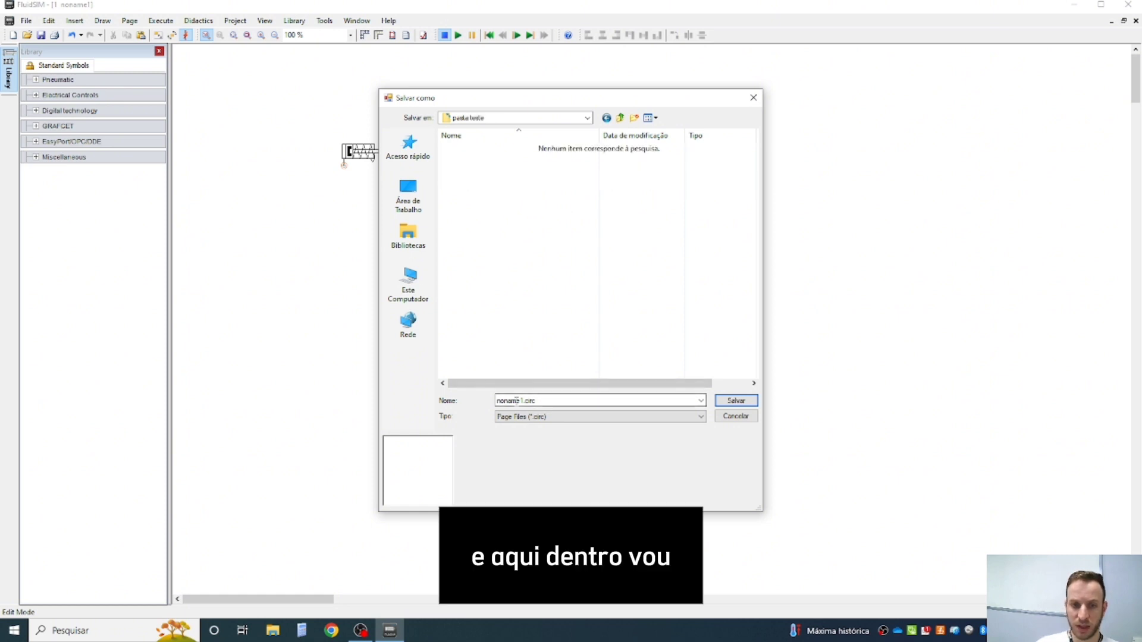
{"action": "left_click_drag", "start_coordinate": [525, 400], "coordinate": [496, 400]}
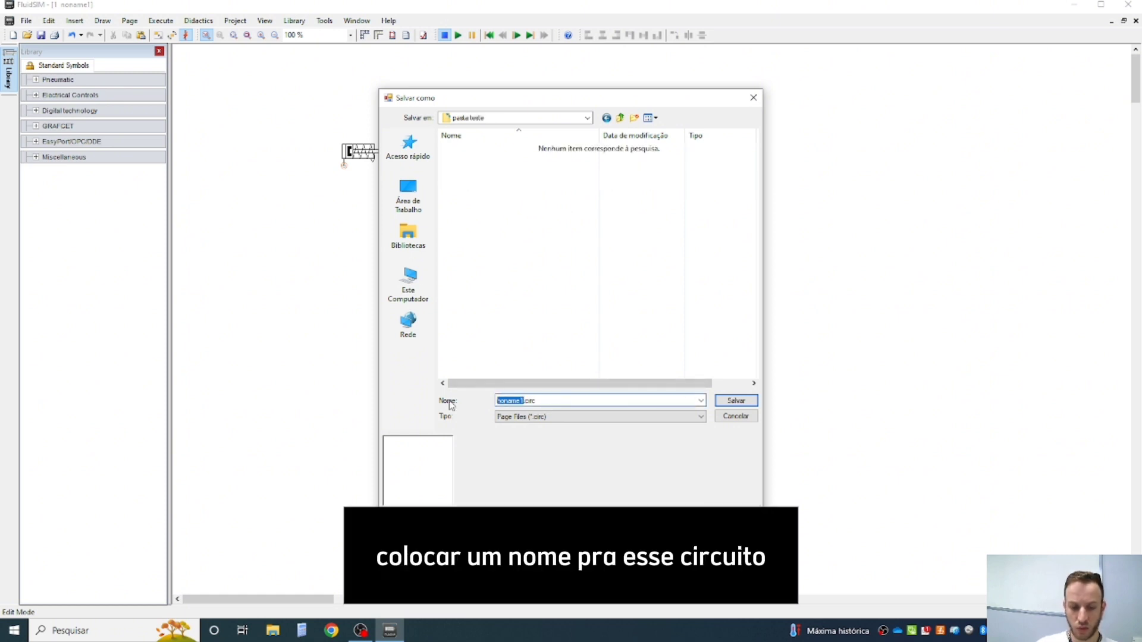
{"action": "type", "text": "circuito teste"}
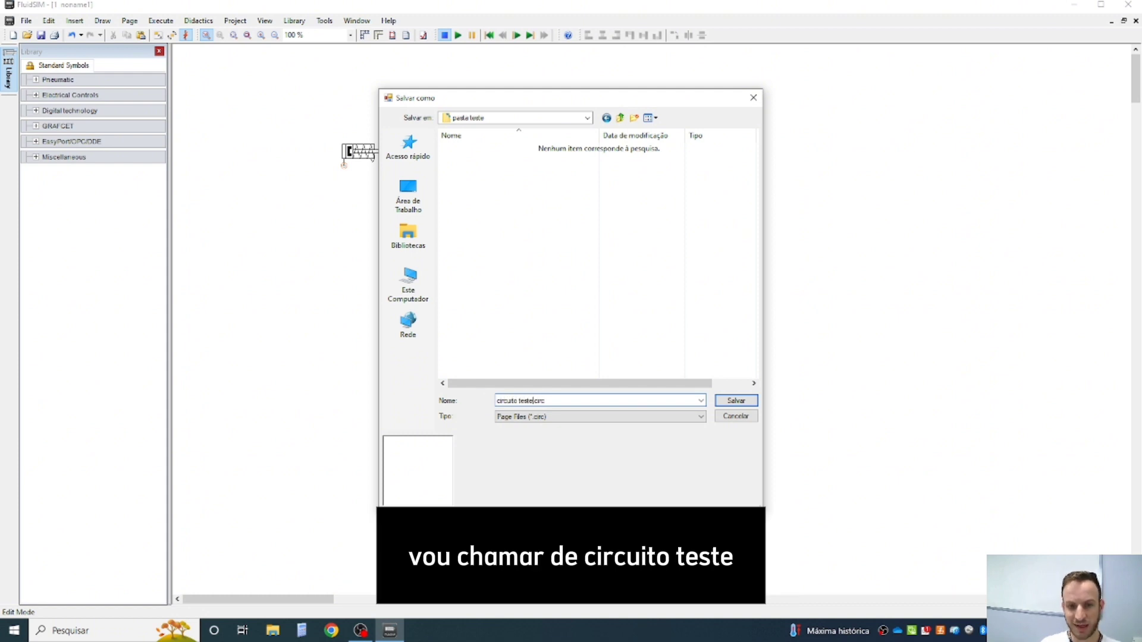
{"action": "left_click", "coordinate": [736, 402]}
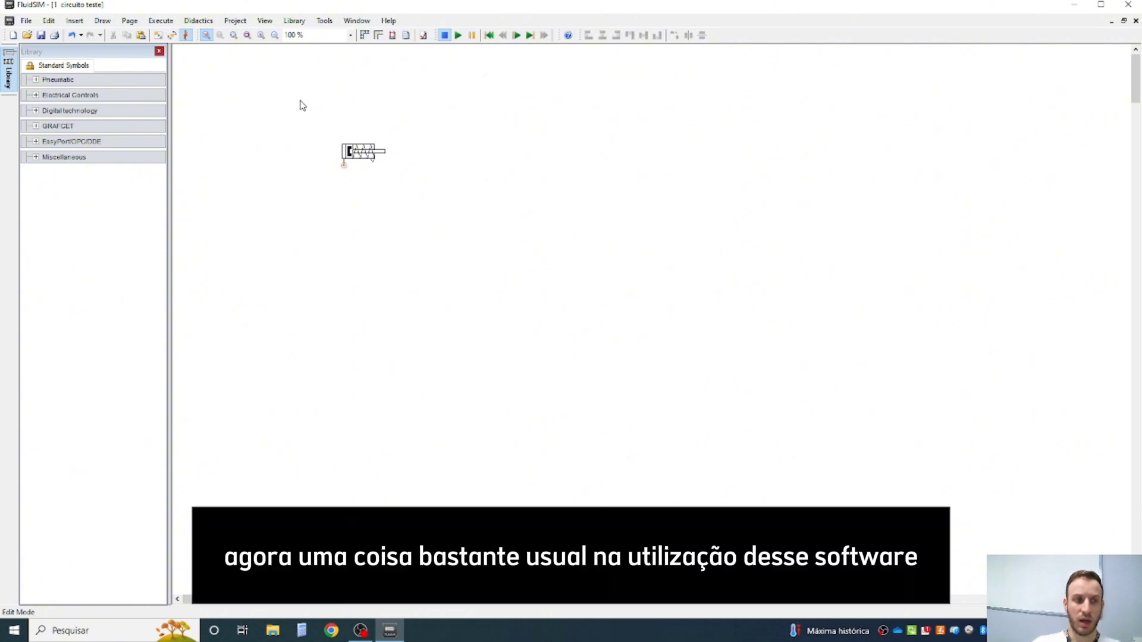
- Move the single acting cylinder a little up and to the left in the drawing and deselect it
{"action": "left_click_drag", "start_coordinate": [292, 119], "coordinate": [459, 209]}
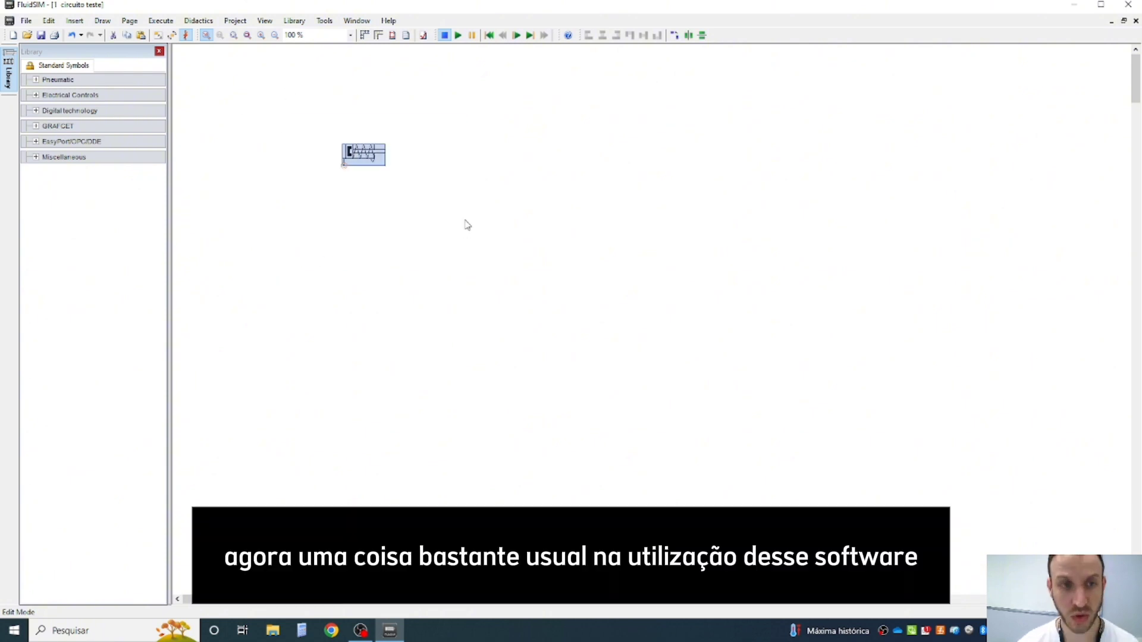
{"action": "left_click", "coordinate": [433, 171]}
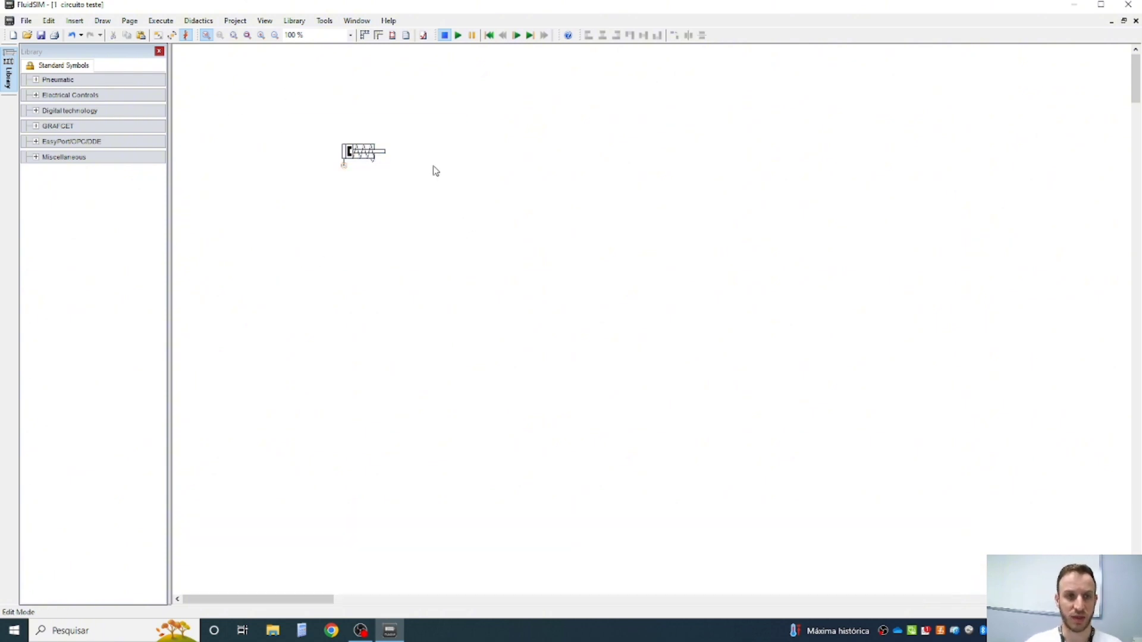
{"action": "left_click", "coordinate": [365, 149]}
{"action": "left_click_drag", "start_coordinate": [365, 149], "coordinate": [315, 107]}
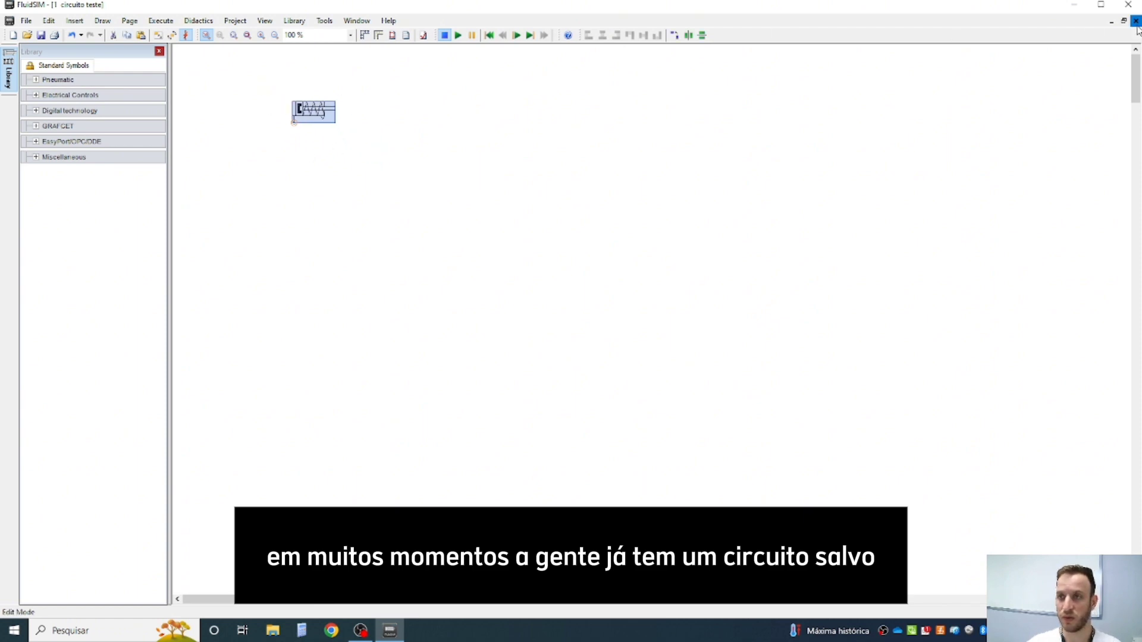
{"action": "left_click", "coordinate": [442, 208]}
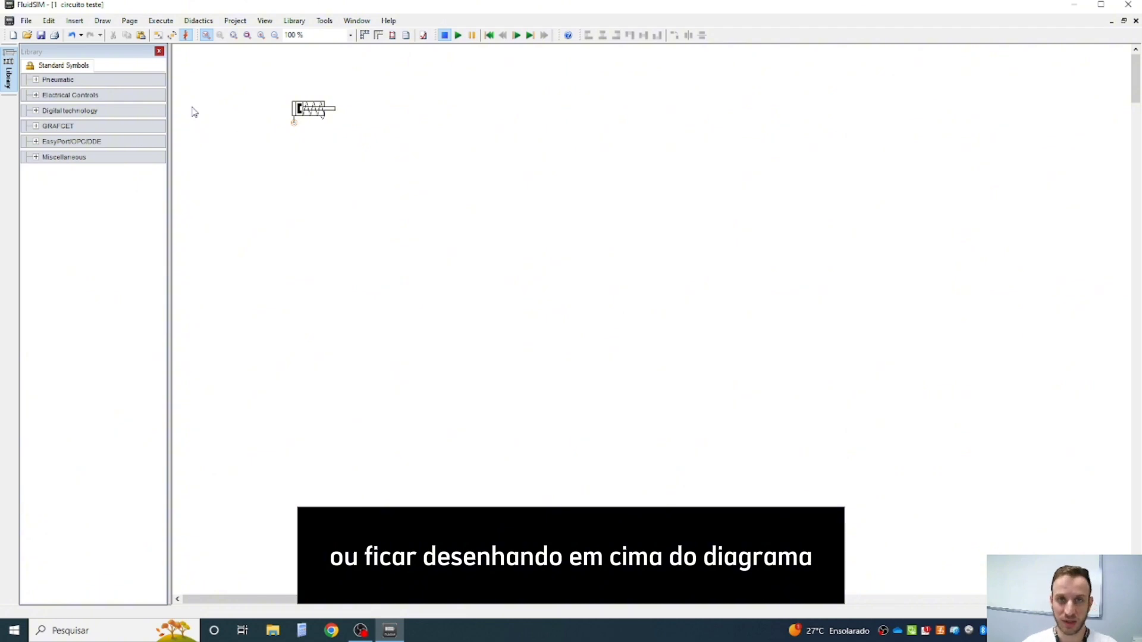
- Save a copy of the circuit as "circuito teste 2" in the pasta teste folder
{"action": "left_click", "coordinate": [22, 23]}
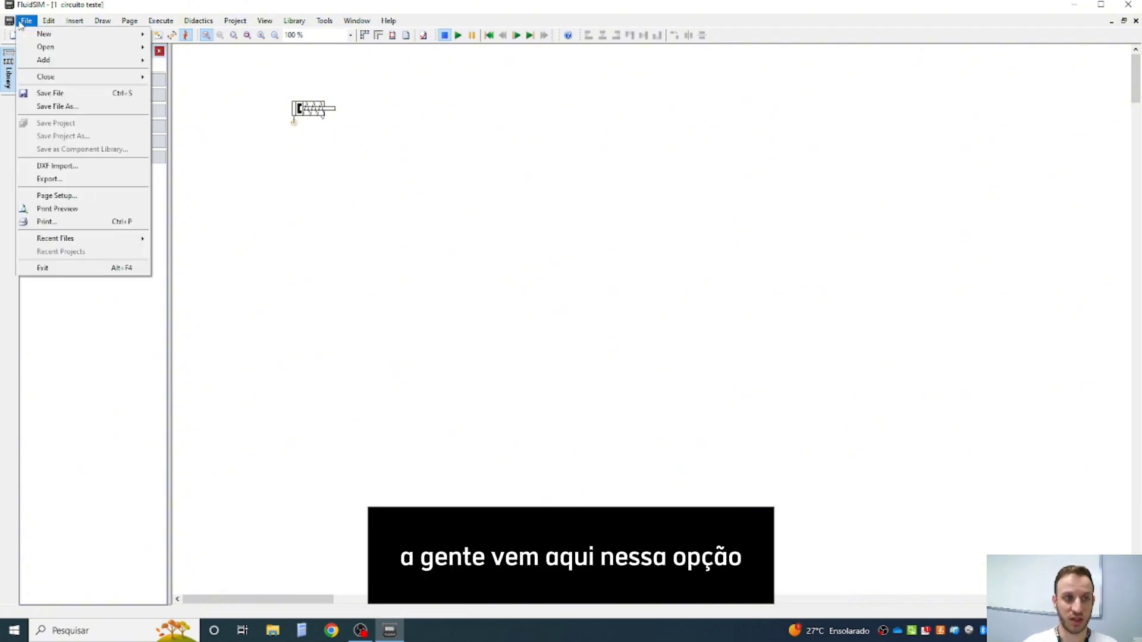
{"action": "left_click", "coordinate": [68, 109]}
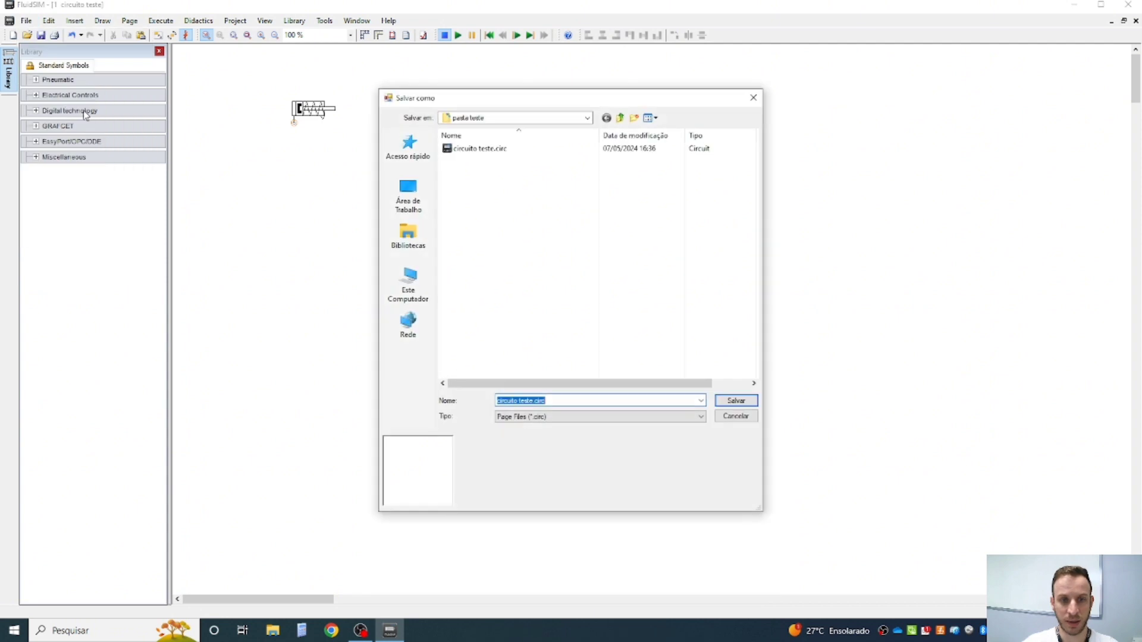
{"action": "left_click", "coordinate": [533, 401]}
{"action": "left_click_drag", "start_coordinate": [526, 400], "coordinate": [518, 401]}
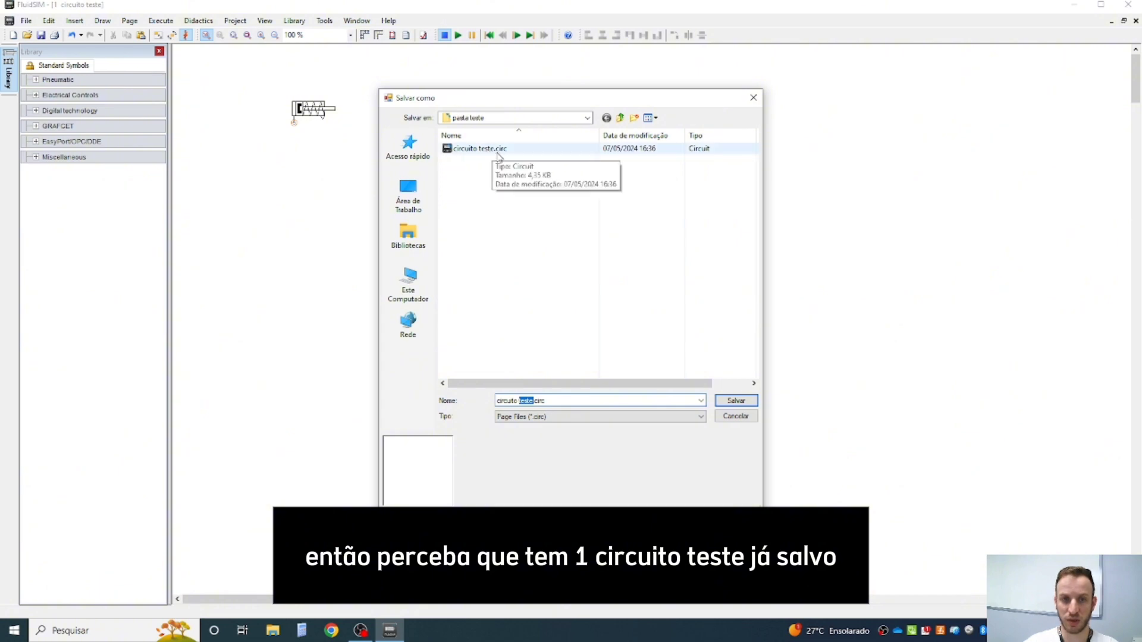
{"action": "left_click", "coordinate": [531, 400]}
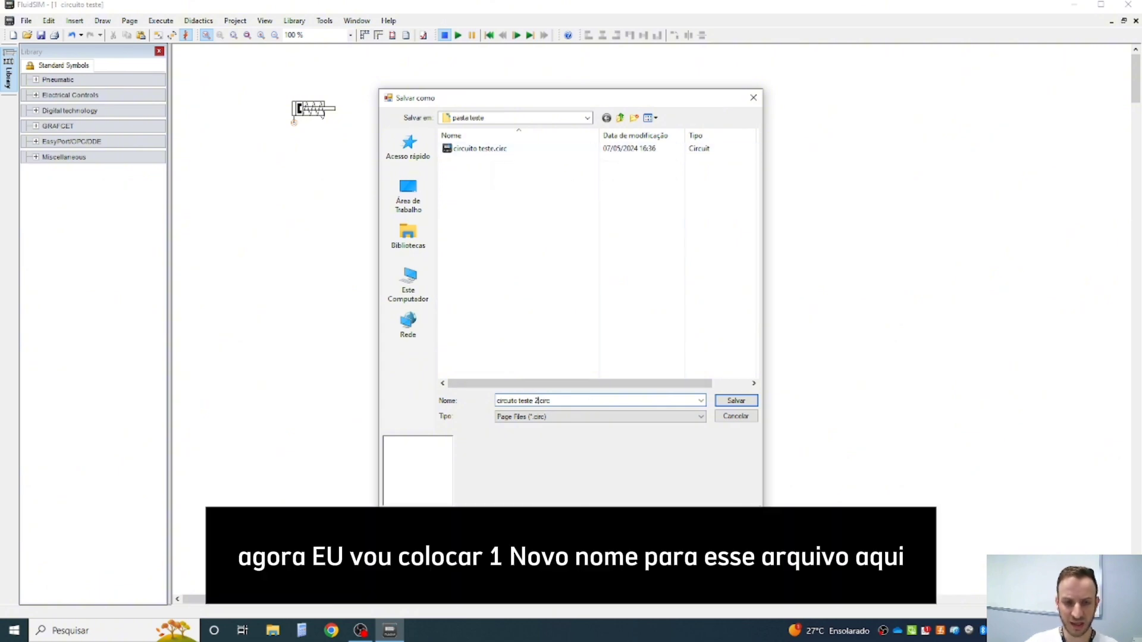
{"action": "type", "text": "2"}
{"action": "left_click", "coordinate": [719, 401]}
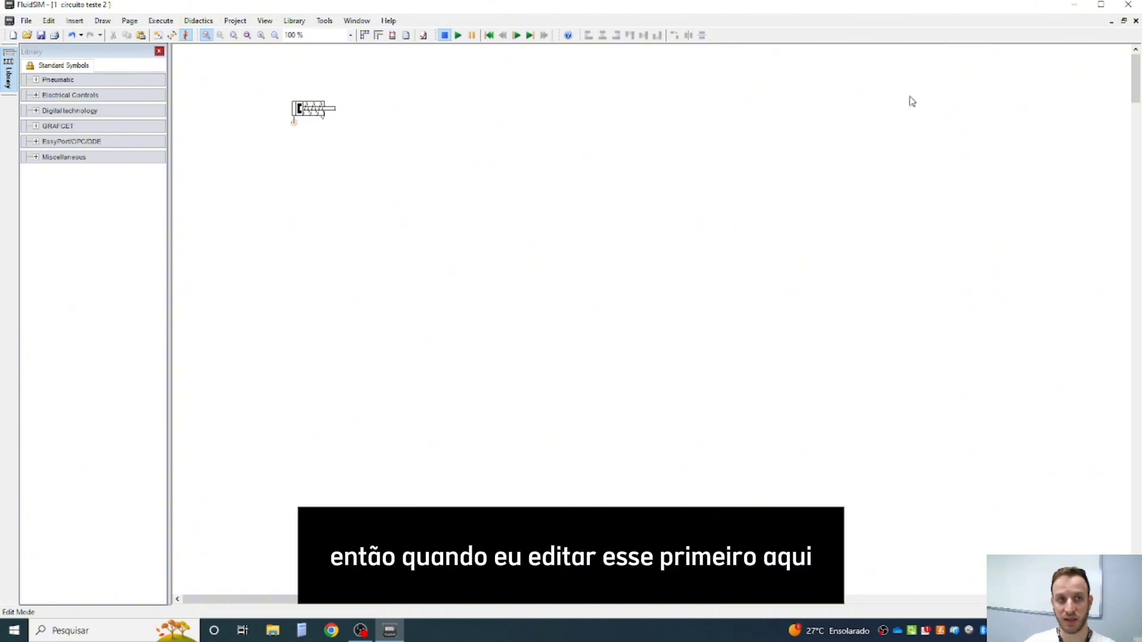
- Place a double acting cylinder from the Pneumatic actuators to the right of the single acting cylinder
{"action": "left_click", "coordinate": [35, 81]}
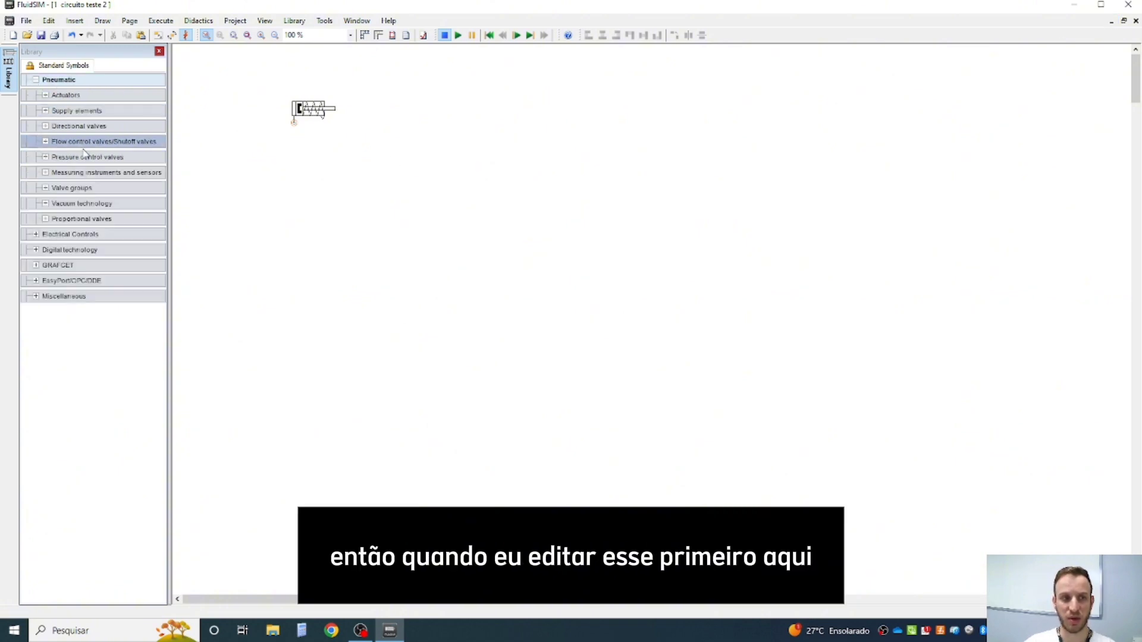
{"action": "left_click", "coordinate": [46, 95]}
{"action": "left_click_drag", "start_coordinate": [79, 123], "coordinate": [443, 108]}
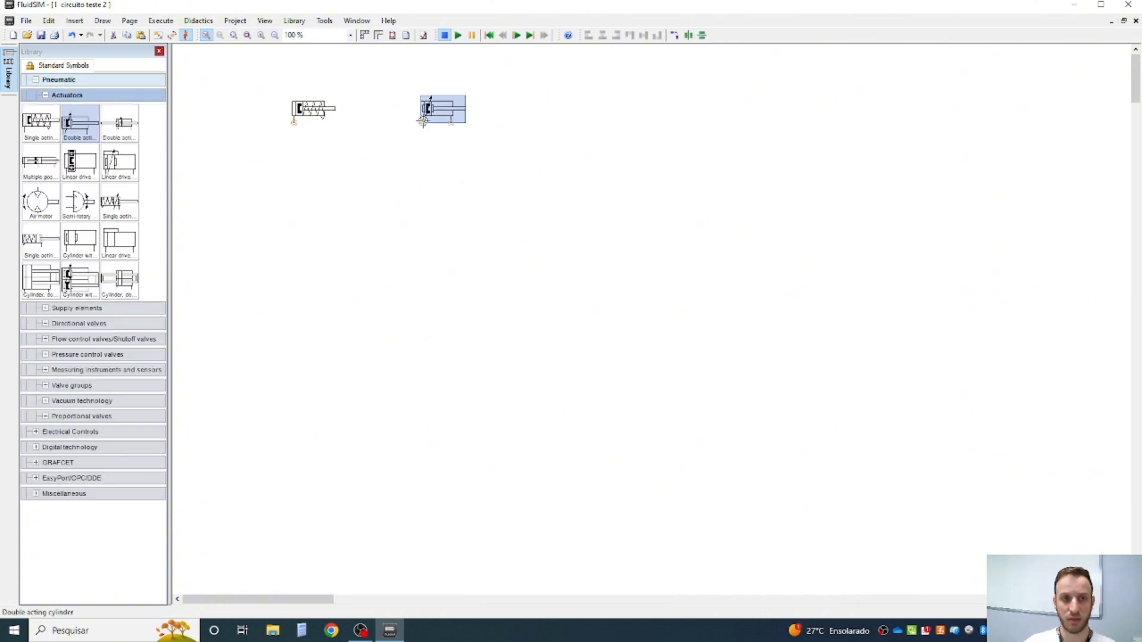
{"action": "left_click", "coordinate": [439, 251]}
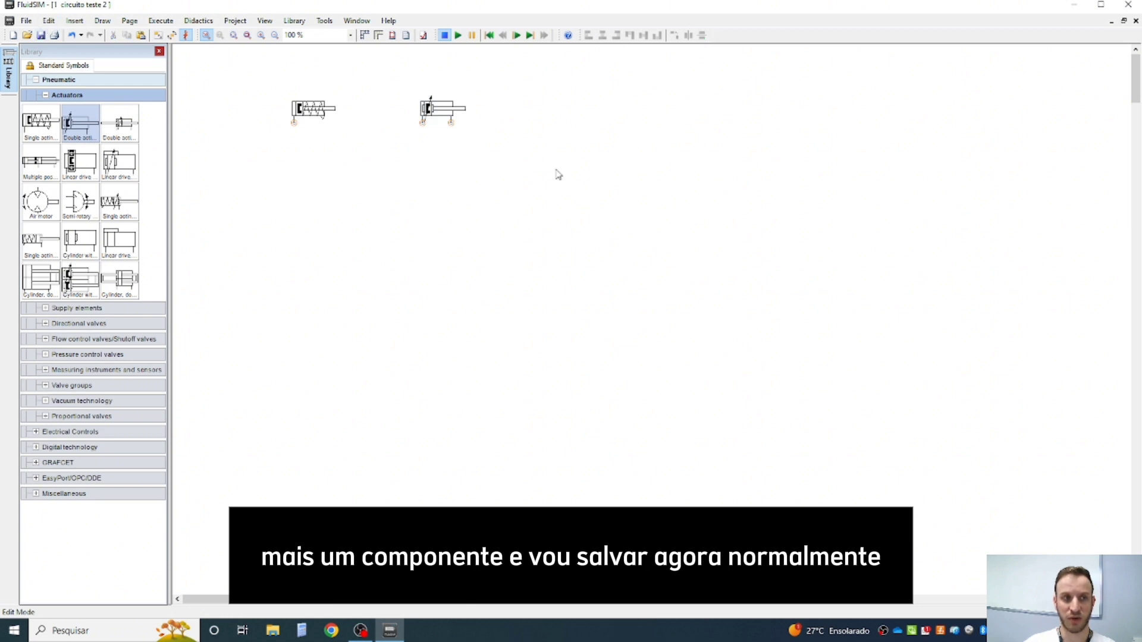
- Close the circuito teste 2 drawing and open the original circuito teste.circ in a maximized window
{"action": "left_click", "coordinate": [1136, 21]}
{"action": "left_click", "coordinate": [27, 34]}
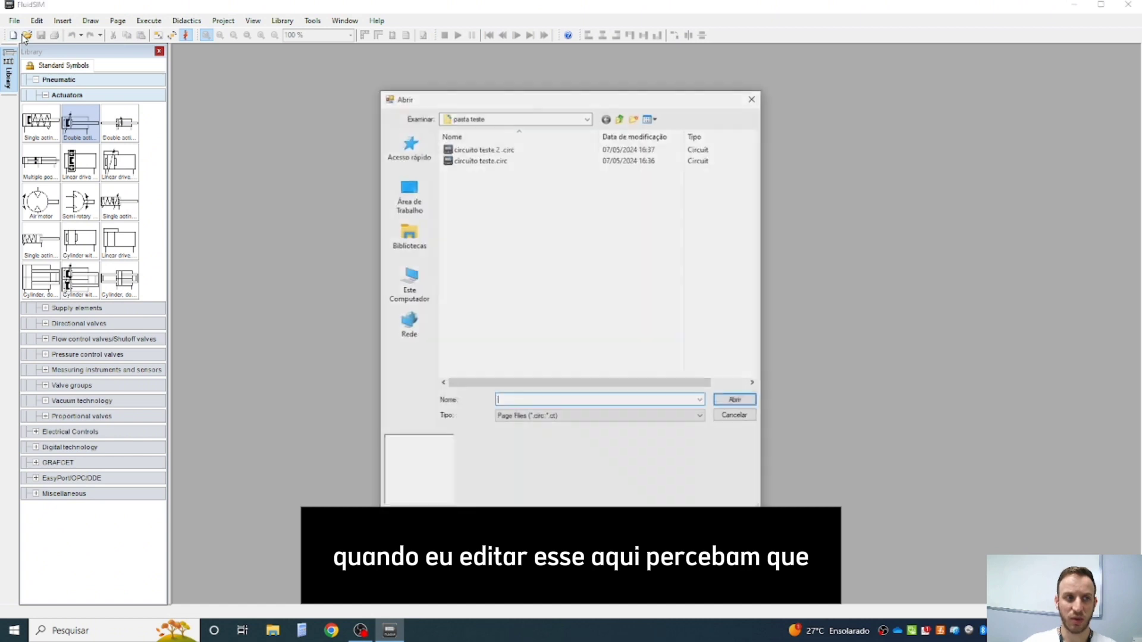
{"action": "double_click", "coordinate": [485, 161]}
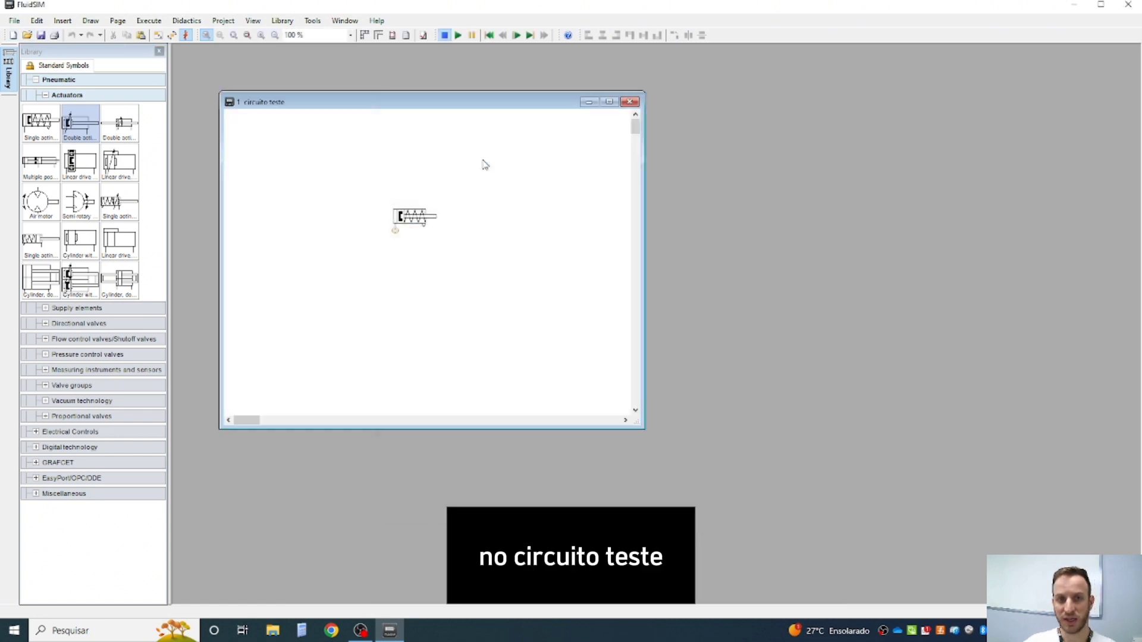
{"action": "left_click", "coordinate": [610, 105]}
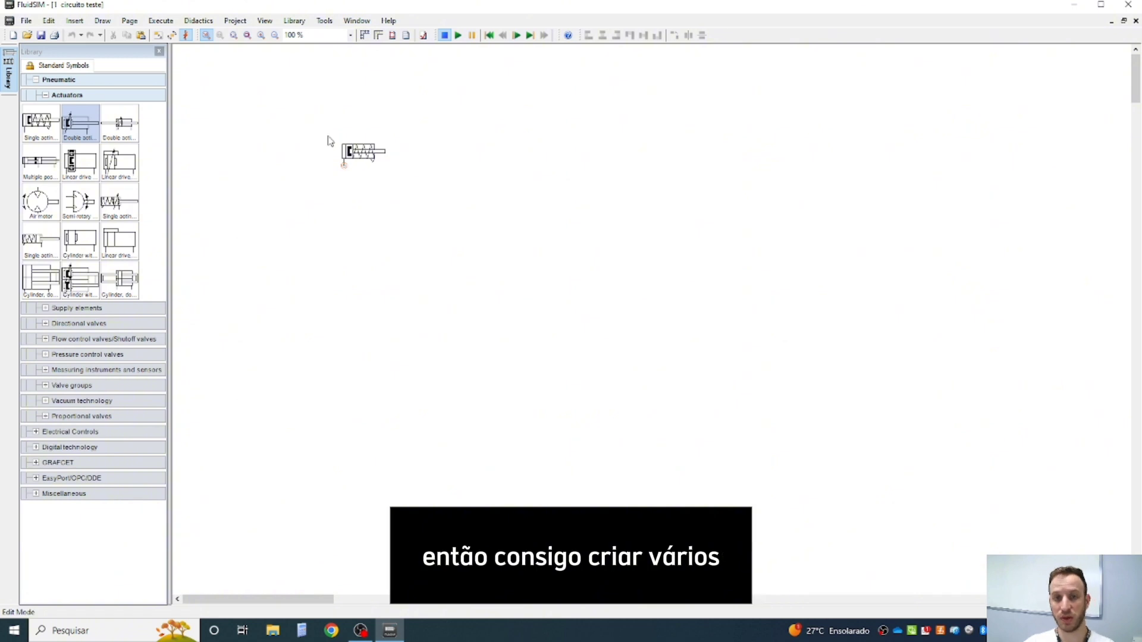
{"action": "left_click_drag", "start_coordinate": [306, 133], "coordinate": [476, 248]}
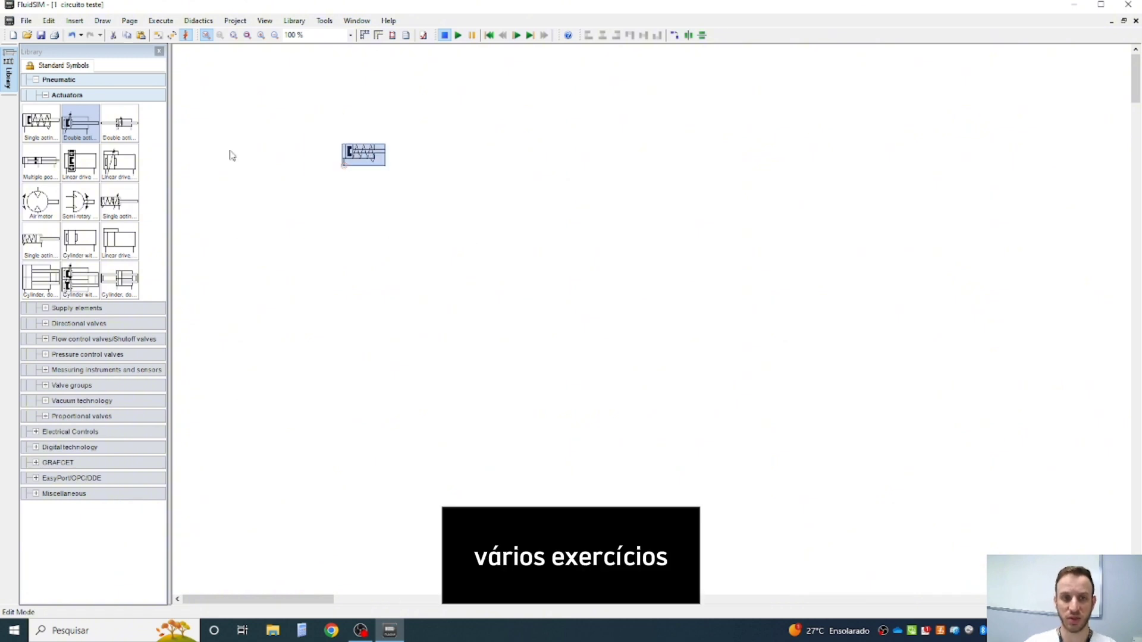
{"action": "left_click", "coordinate": [454, 163]}
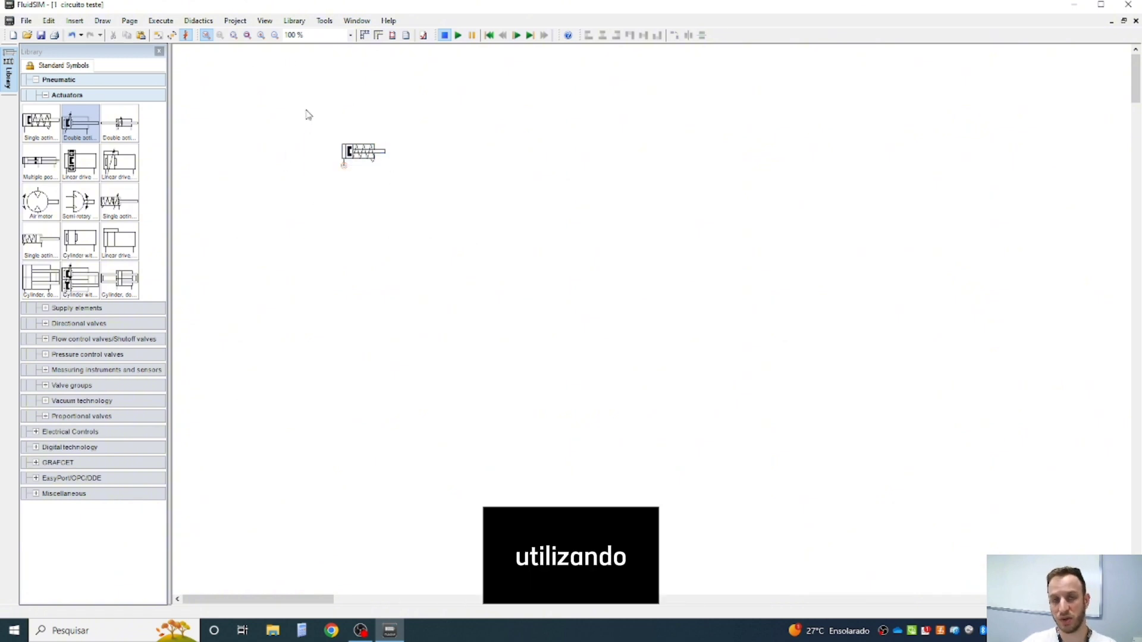
{"action": "left_click_drag", "start_coordinate": [320, 103], "coordinate": [429, 233]}
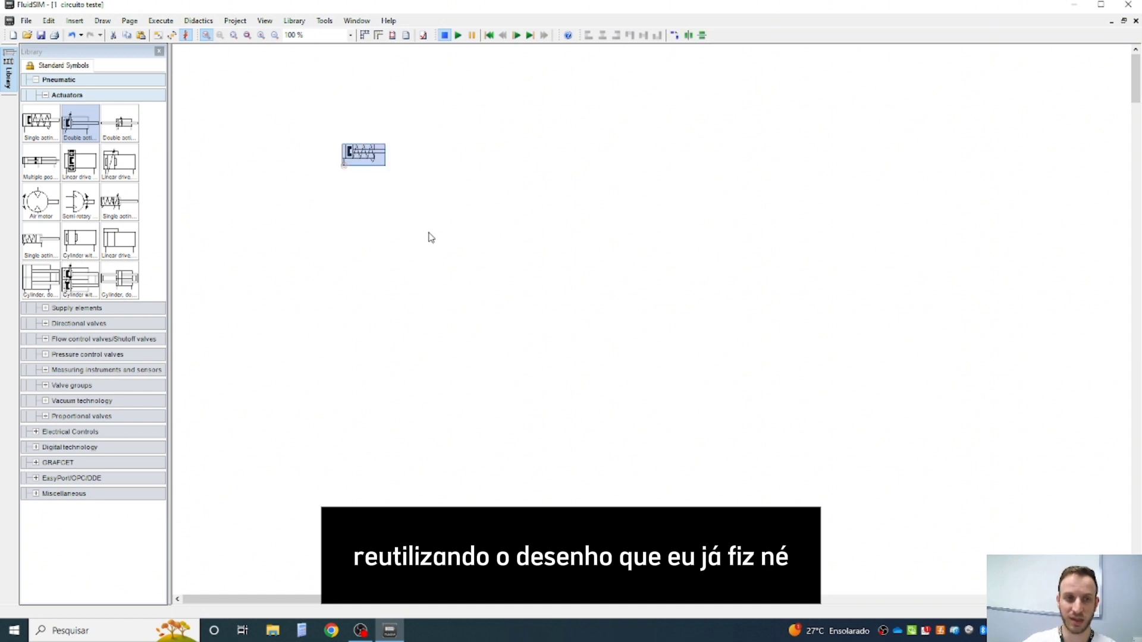
{"action": "left_click", "coordinate": [280, 100]}
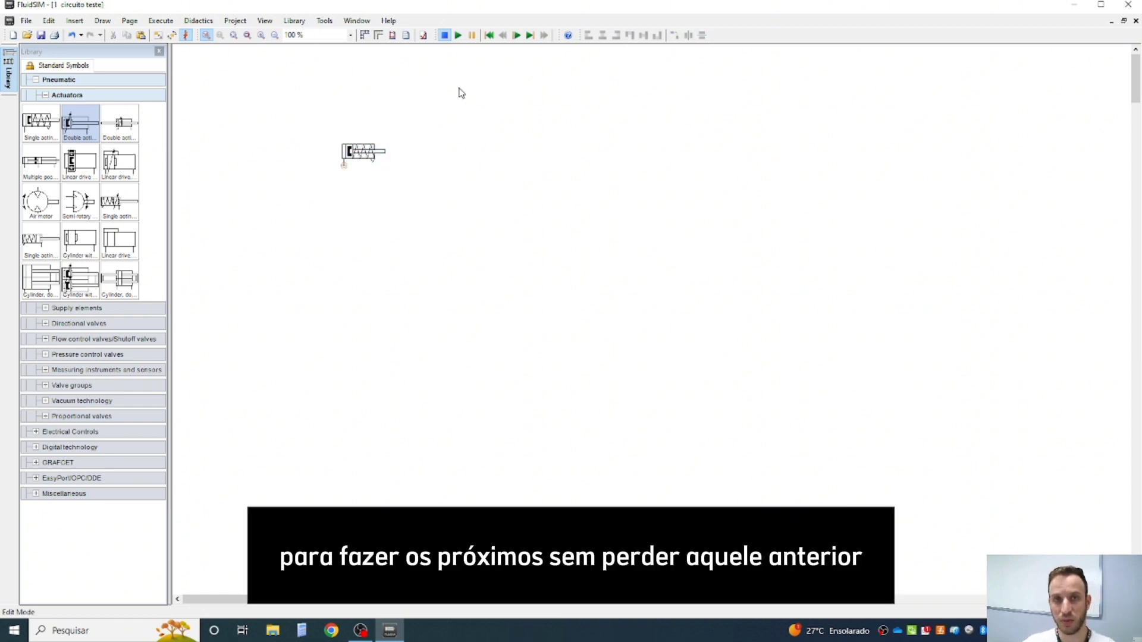
- Collapse the Actuators and Pneumatic library groups and close the circuito teste drawing
{"action": "left_click", "coordinate": [48, 95]}
{"action": "left_click", "coordinate": [53, 80]}
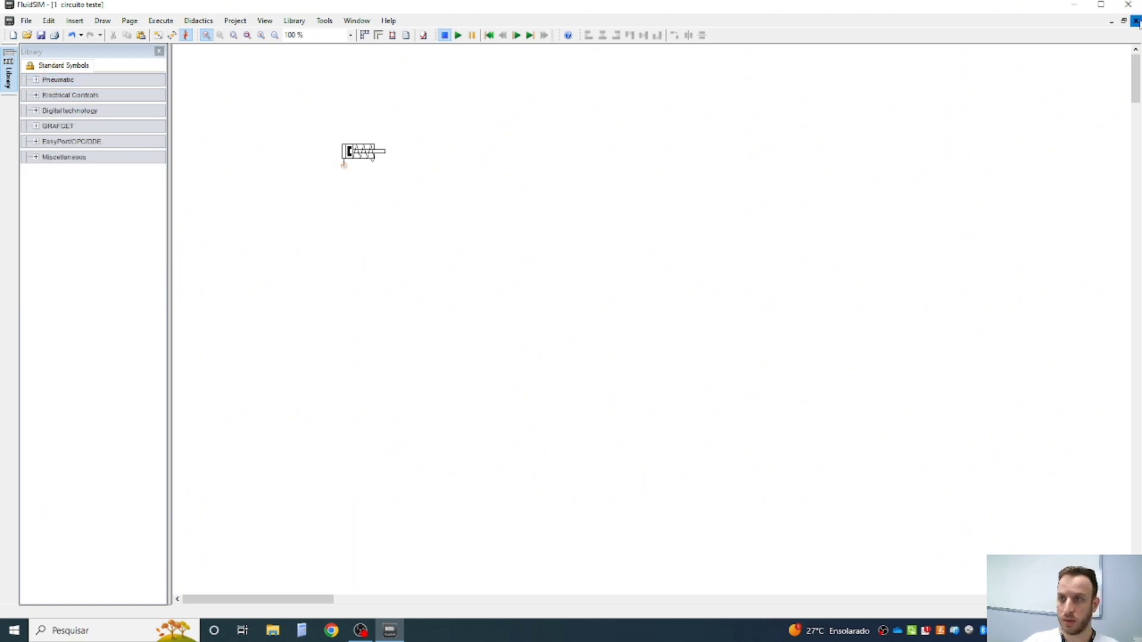
{"action": "left_click", "coordinate": [1136, 21]}
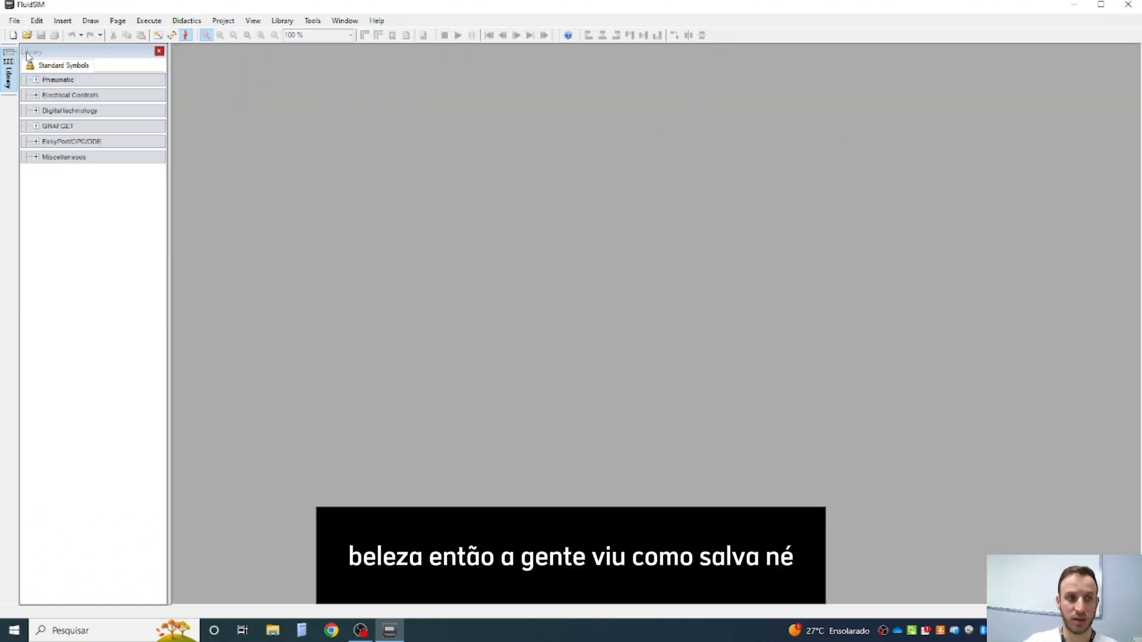
- Create a new blank drawing and open the didactics tutorial "Simulating with FluidSIM"
{"action": "left_click", "coordinate": [37, 21]}
{"action": "left_click", "coordinate": [37, 22]}
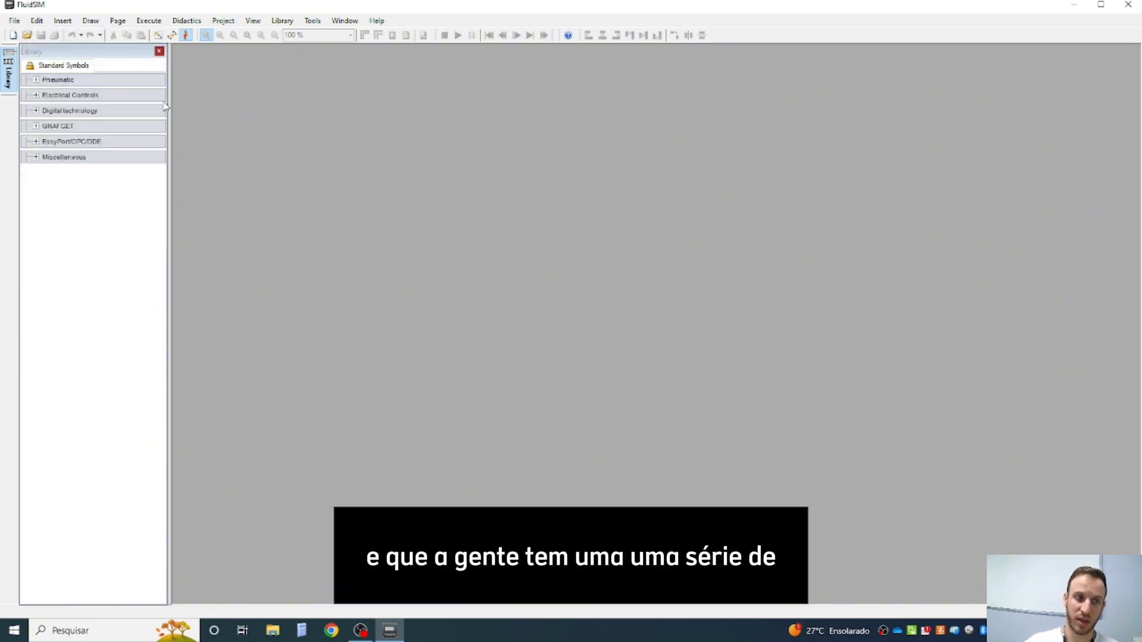
{"action": "left_click", "coordinate": [12, 35]}
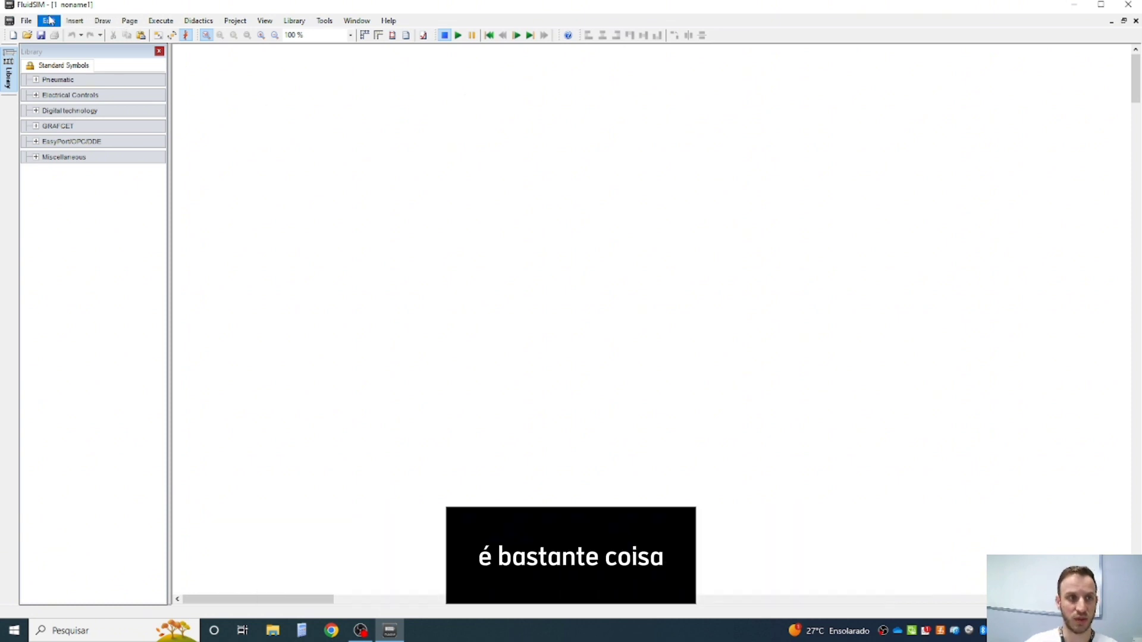
{"action": "left_click", "coordinate": [74, 20]}
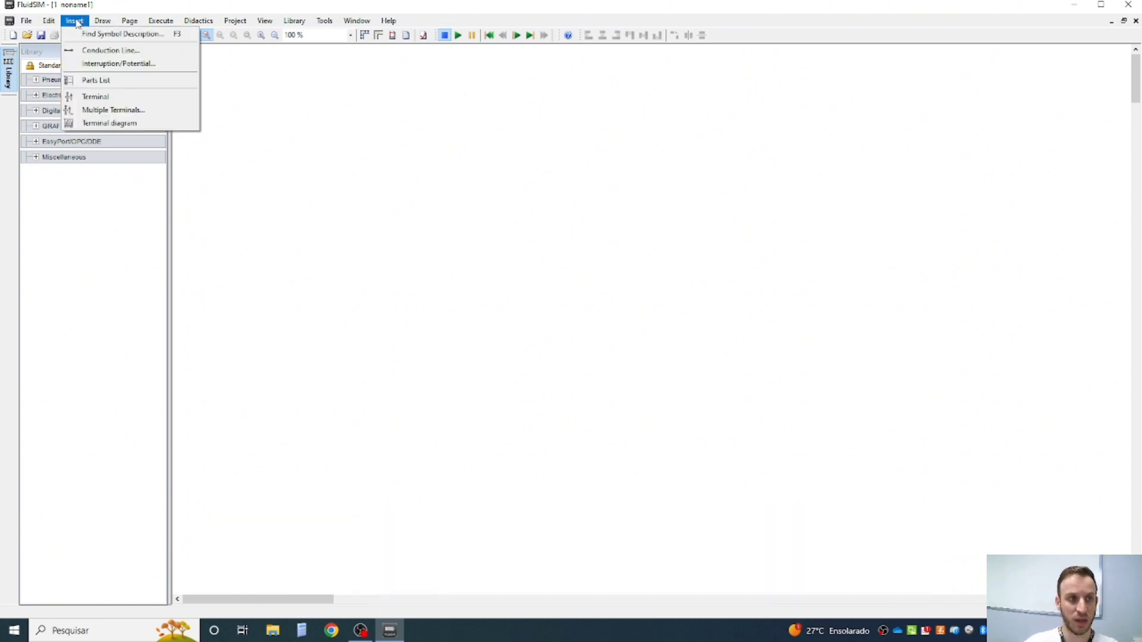
{"action": "mouse_move", "coordinate": [102, 23]}
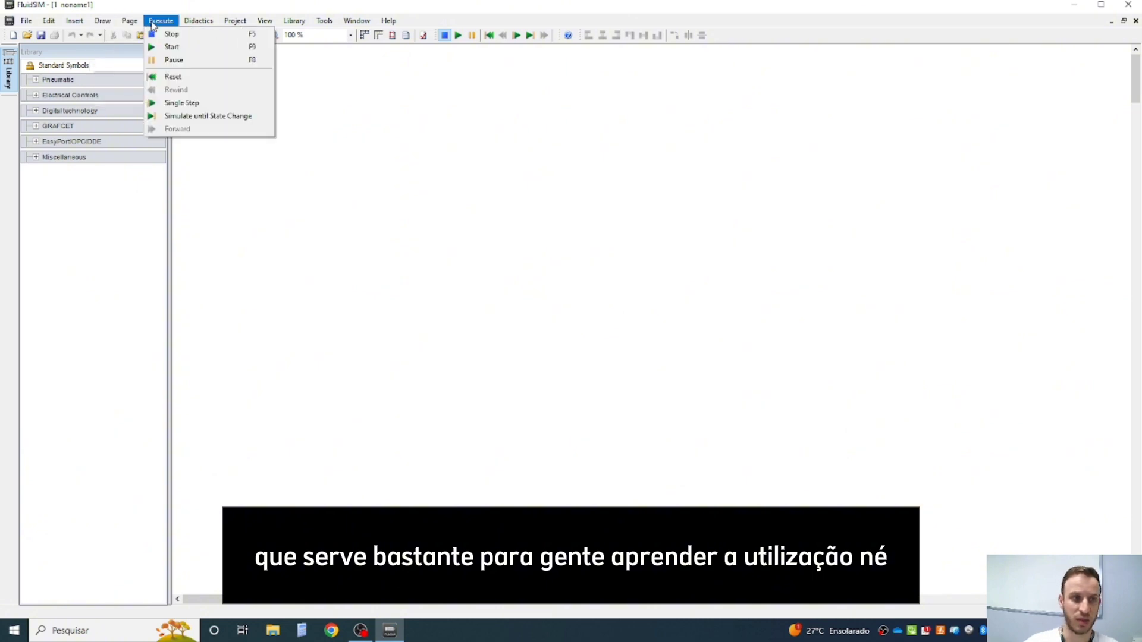
{"action": "mouse_move", "coordinate": [192, 22]}
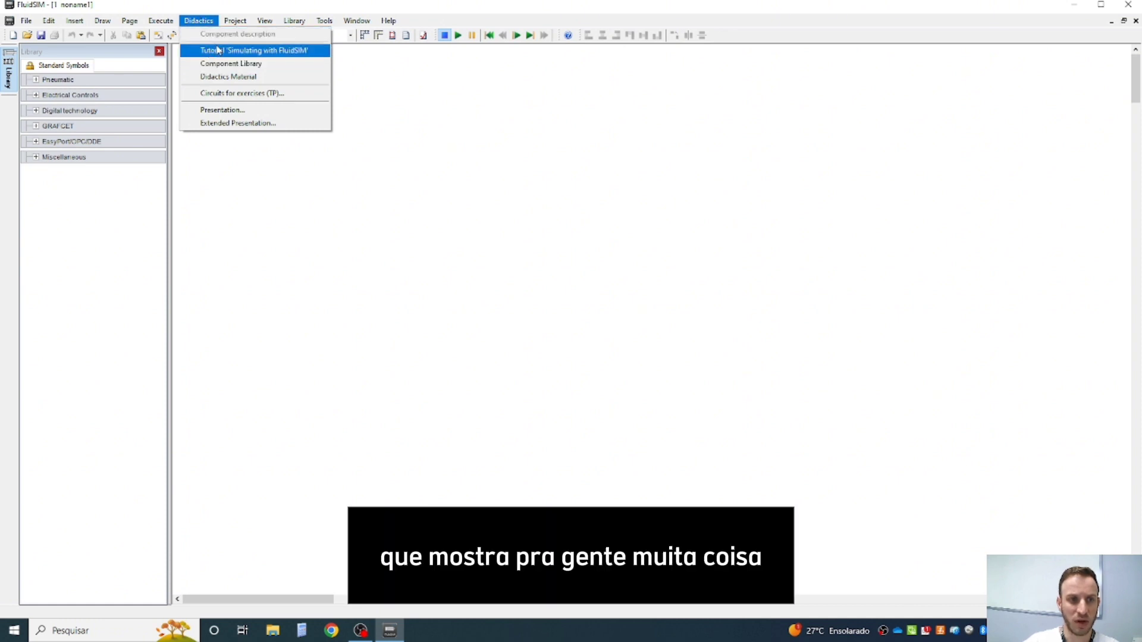
{"action": "left_click", "coordinate": [248, 53]}
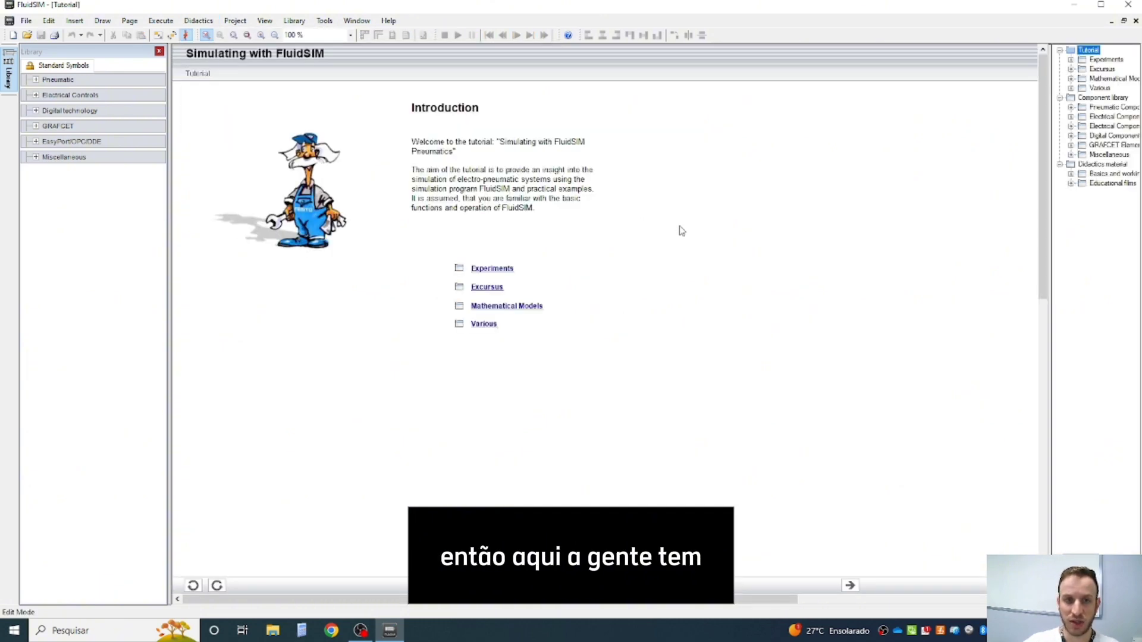
- Open the Horizontal movement of a mass page in the Moving a mass section of the tutorial's Experiments
{"action": "left_click", "coordinate": [1094, 60]}
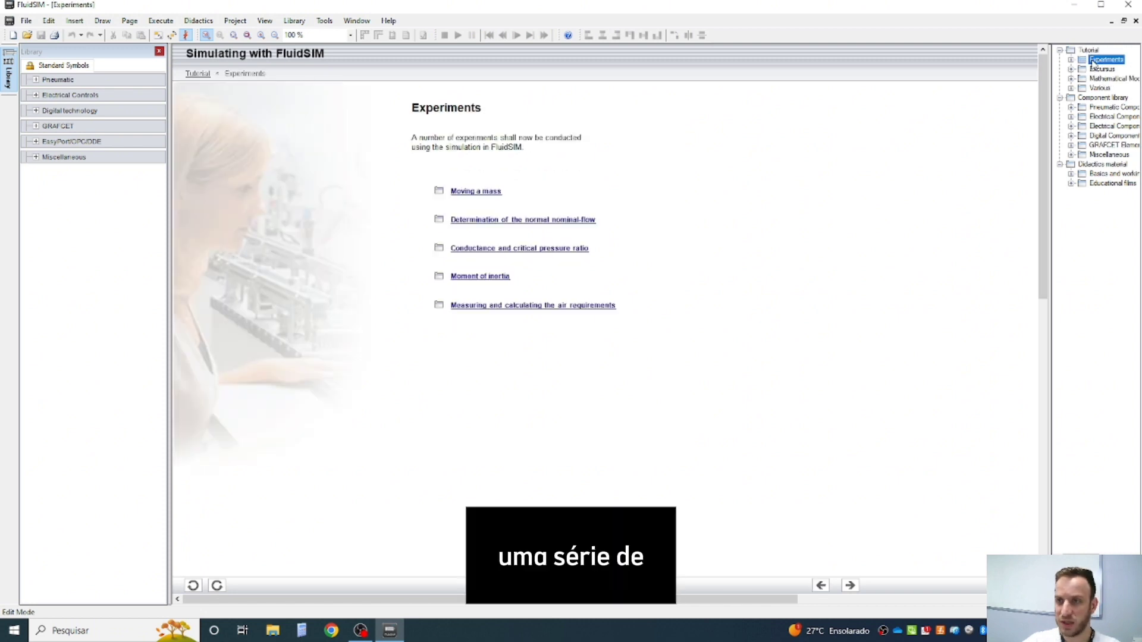
{"action": "left_click", "coordinate": [1071, 60]}
{"action": "left_click", "coordinate": [1082, 69]}
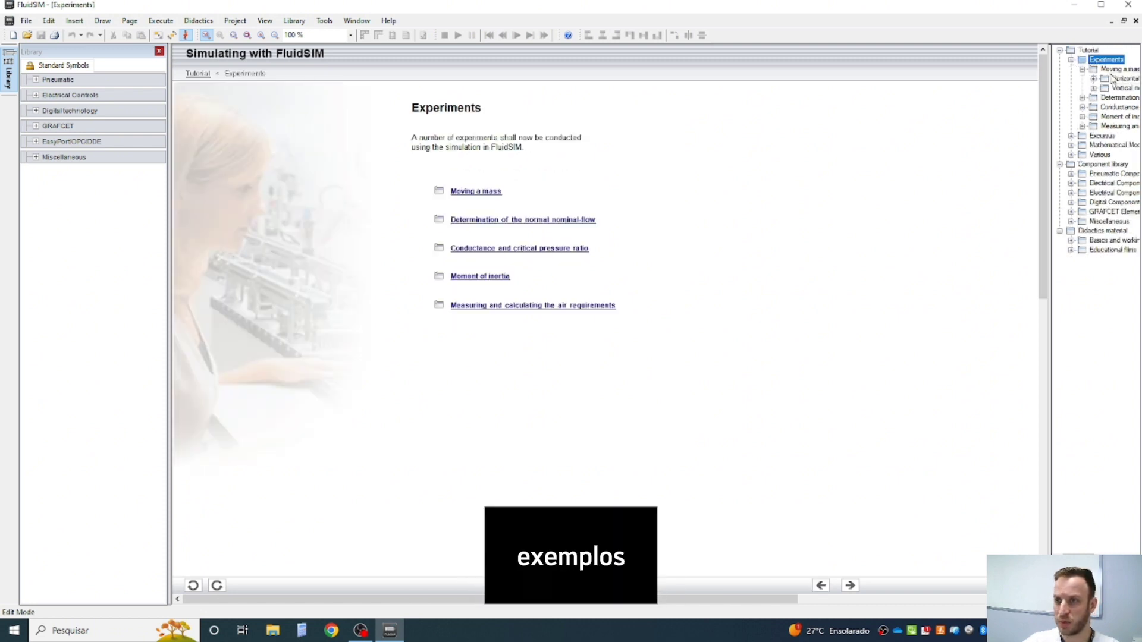
{"action": "left_click", "coordinate": [1111, 70]}
{"action": "key", "text": "Down"}
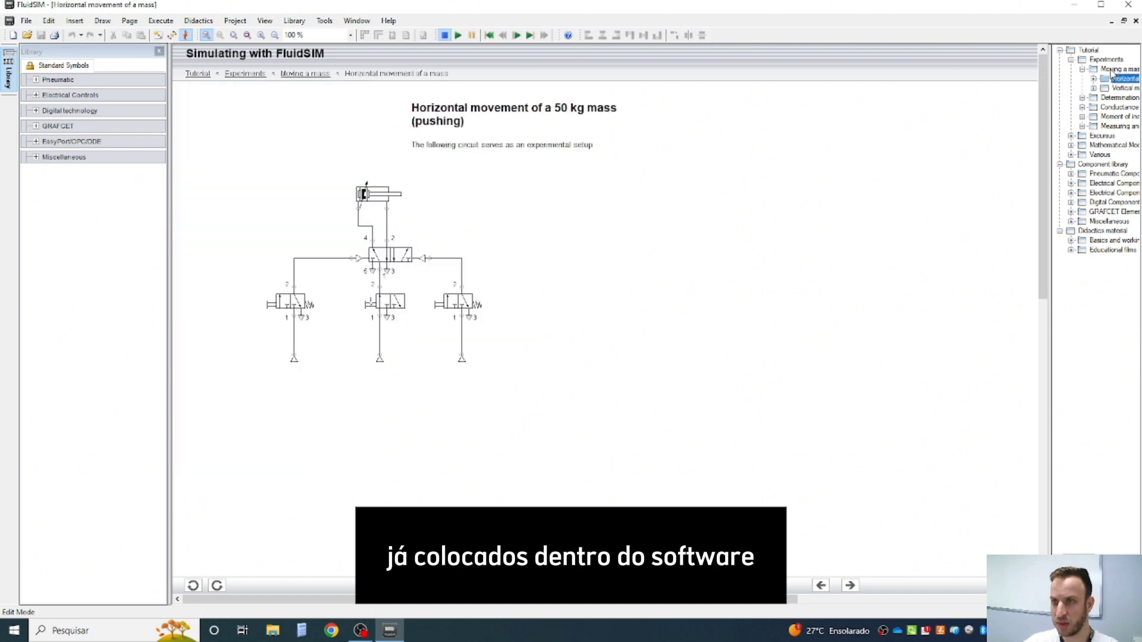
{"action": "key", "text": "Down"}
{"action": "key", "text": "Up"}
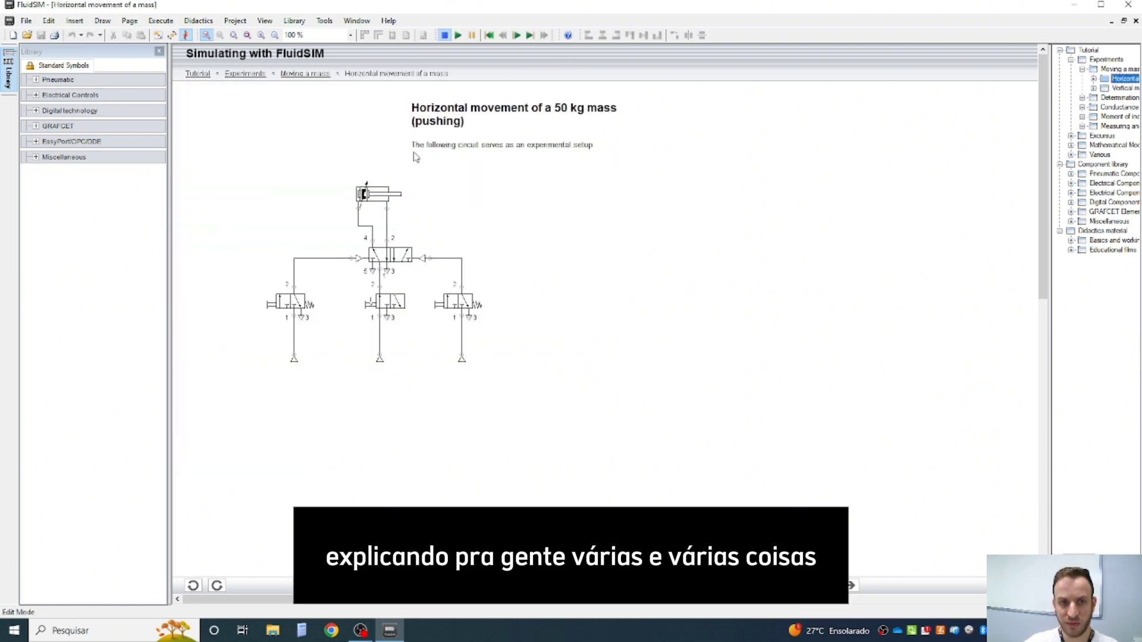
- Browse the remaining Experiments pages through Measuring and calculating the air requirements, and return to Vertical movement of a mass
{"action": "key", "text": "Down"}
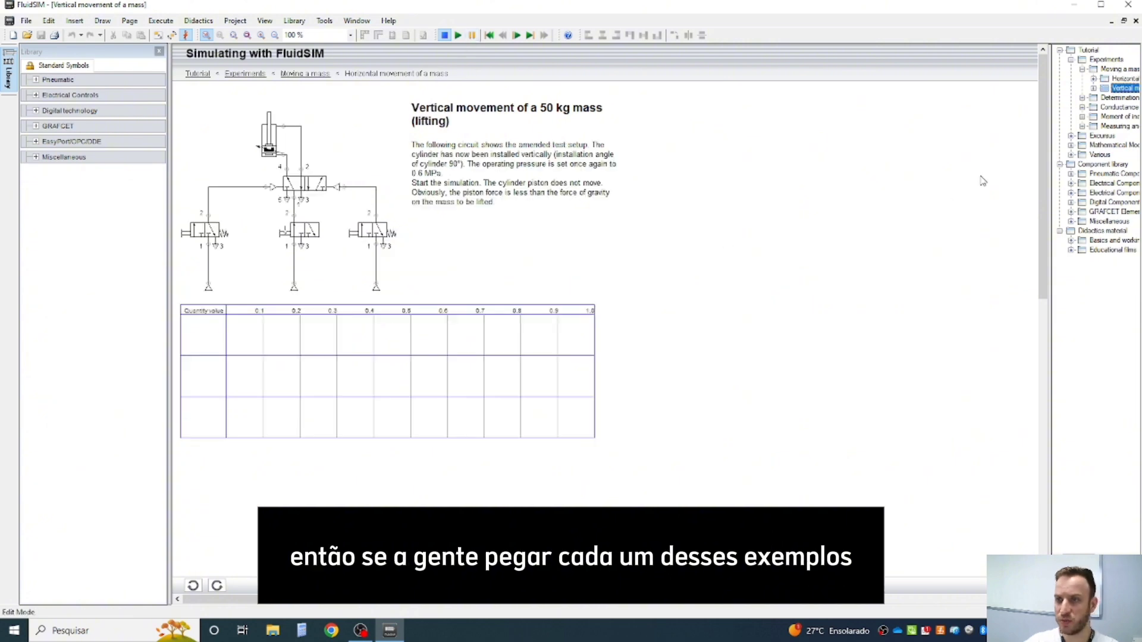
{"action": "key", "text": "Down"}
{"action": "key", "text": "Down"}
{"action": "key", "text": "Down"}
{"action": "key", "text": "Down"}
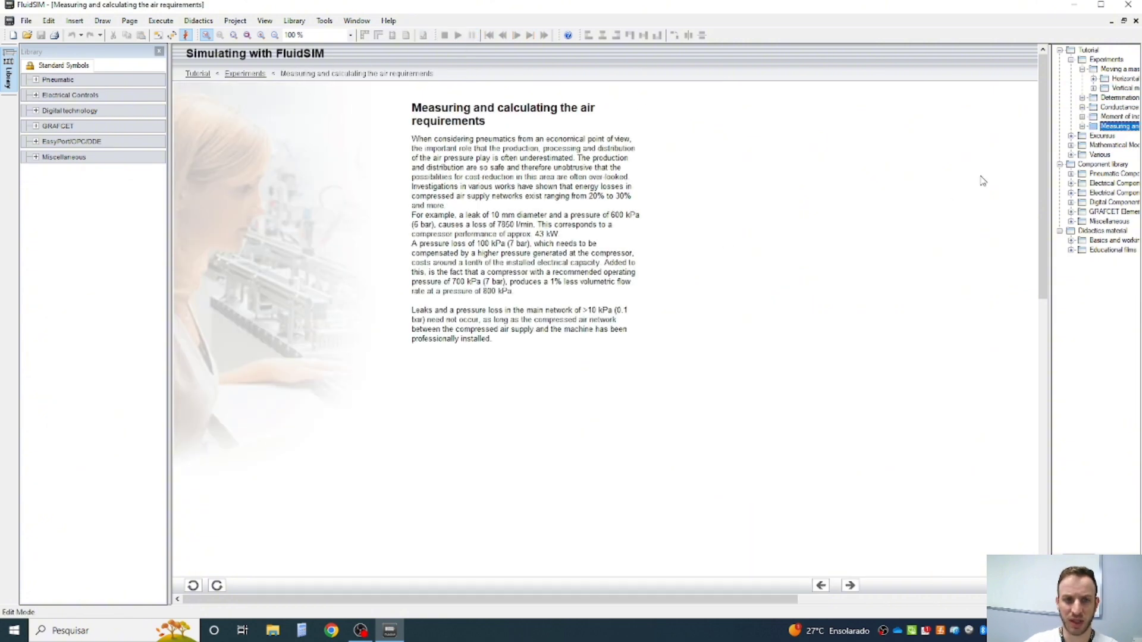
{"action": "key", "text": "Down"}
{"action": "key", "text": "Up"}
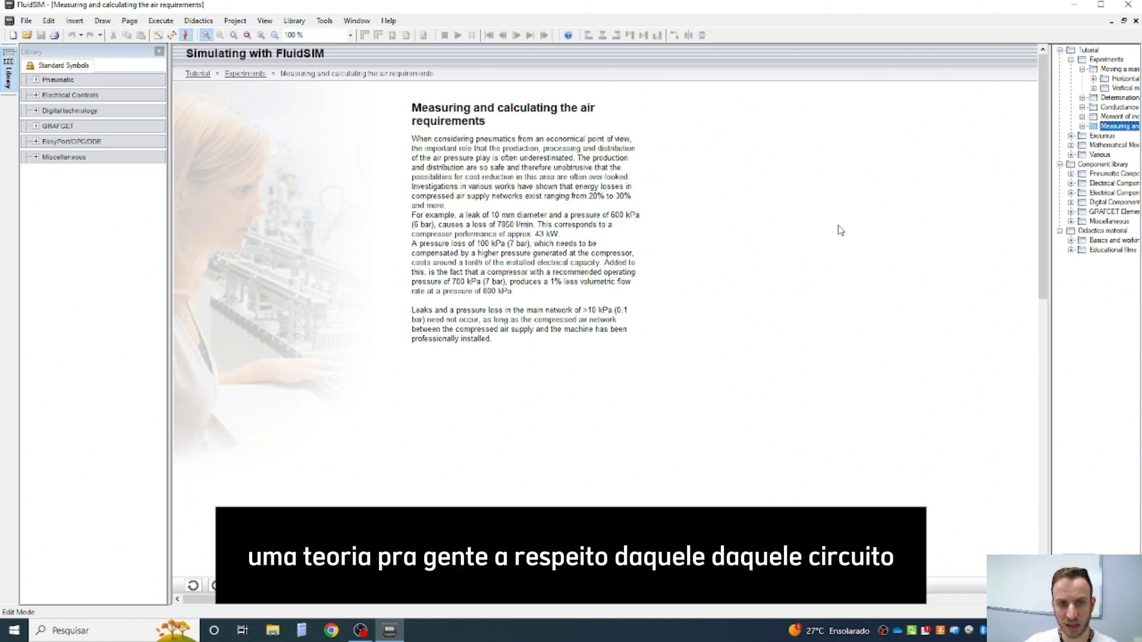
{"action": "key", "text": "Up"}
{"action": "key", "text": "Up"}
{"action": "key", "text": "Up"}
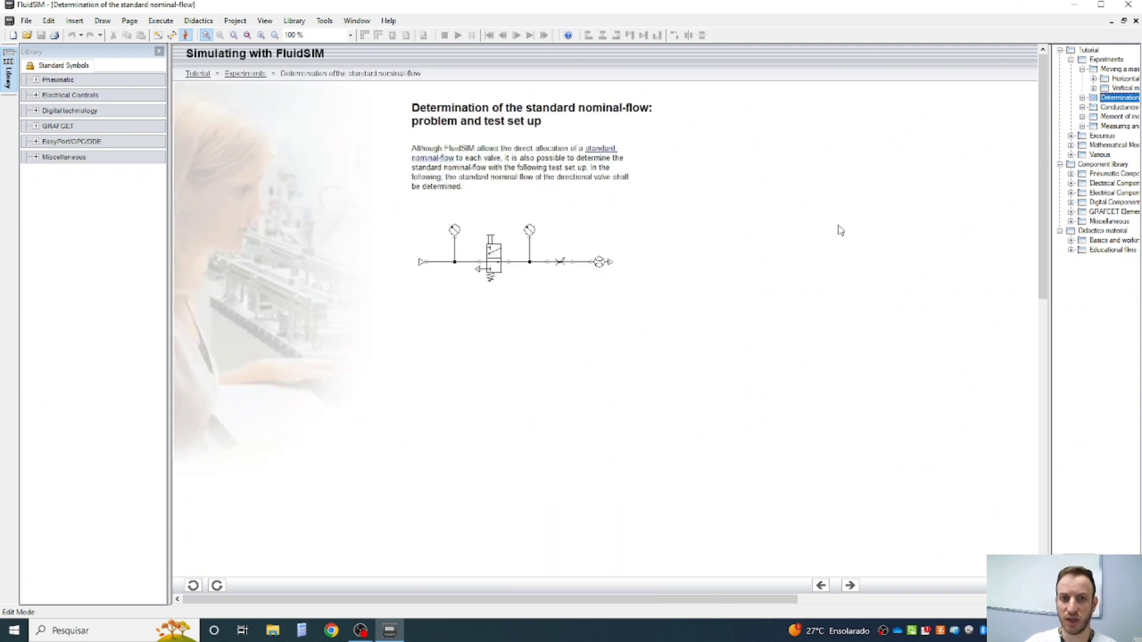
{"action": "key", "text": "Up"}
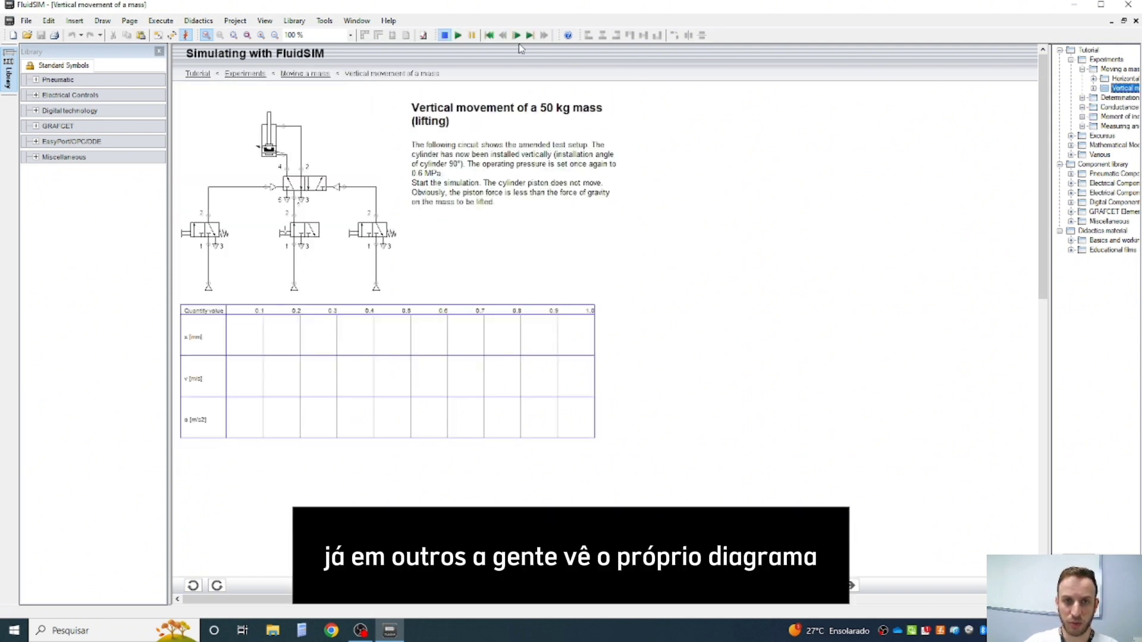
- Simulate the vertical movement circuit, advance it with Single Step, and stop the simulation
{"action": "left_click", "coordinate": [458, 36]}
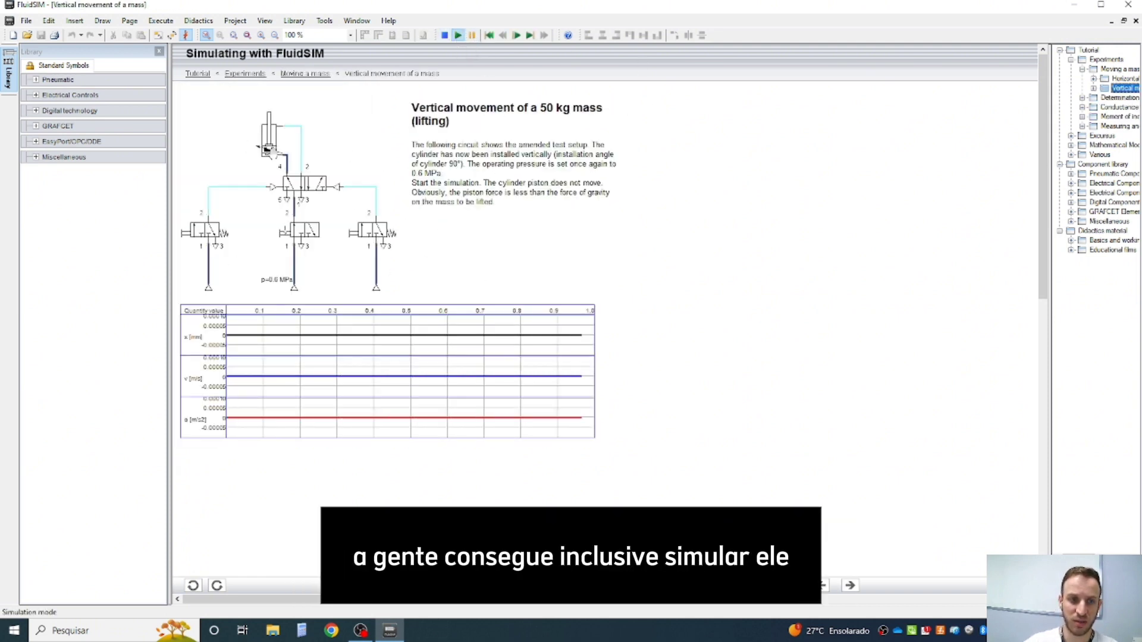
{"action": "left_click", "coordinate": [518, 35]}
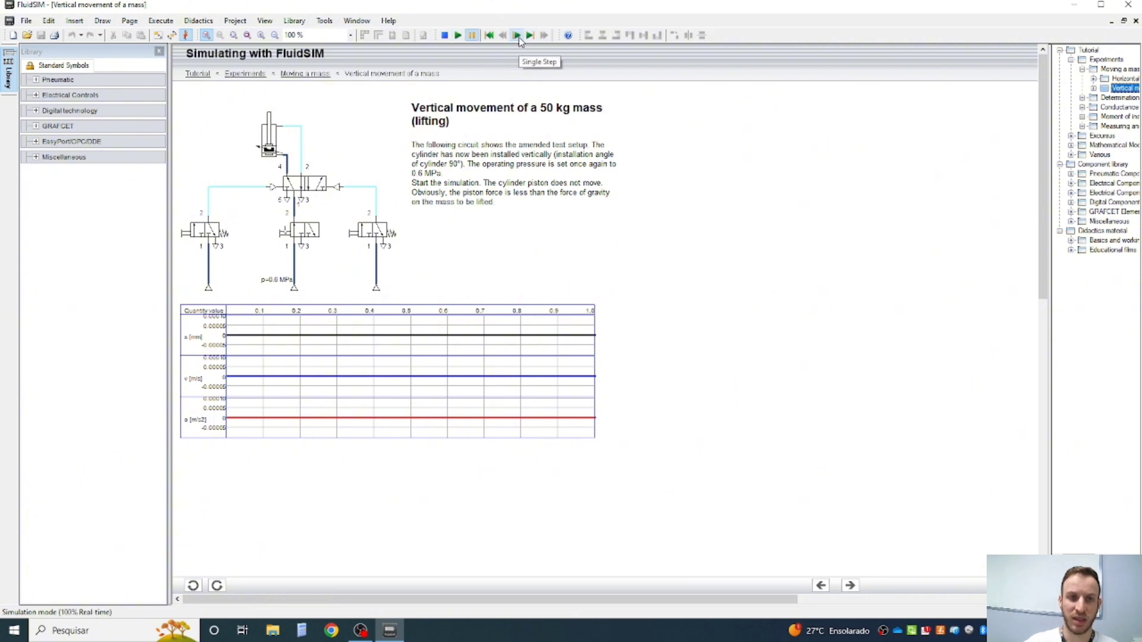
{"action": "left_click", "coordinate": [530, 37]}
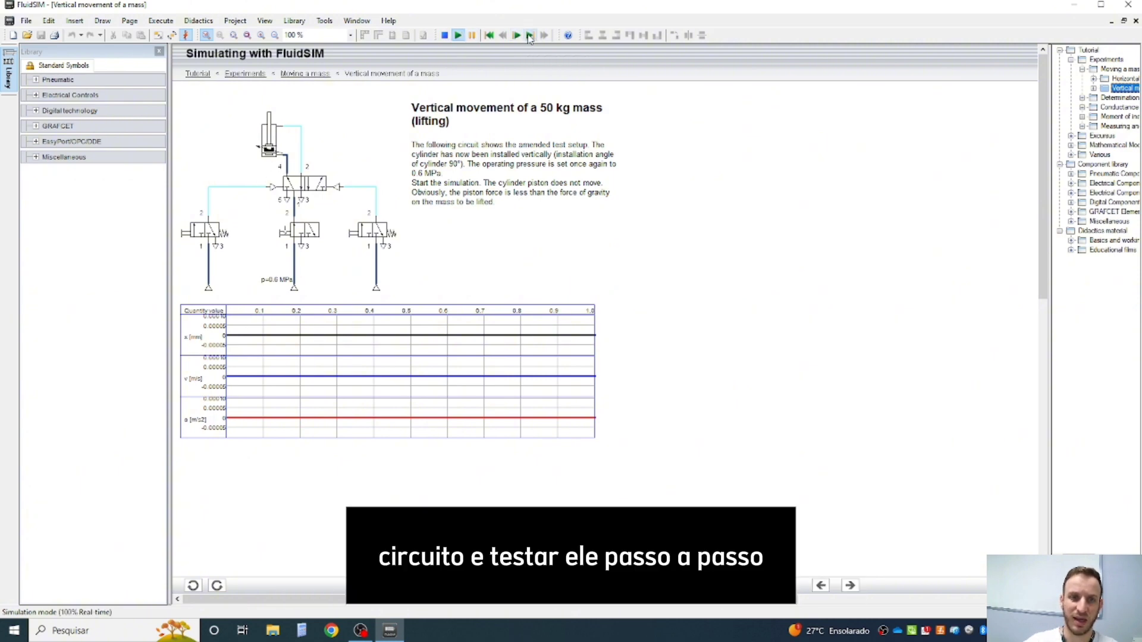
{"action": "left_click", "coordinate": [445, 36]}
- View the tutorial pages on standard nominal-flow, conductance and critical pressure ratio, and moment of inertia
{"action": "left_click", "coordinate": [1119, 98]}
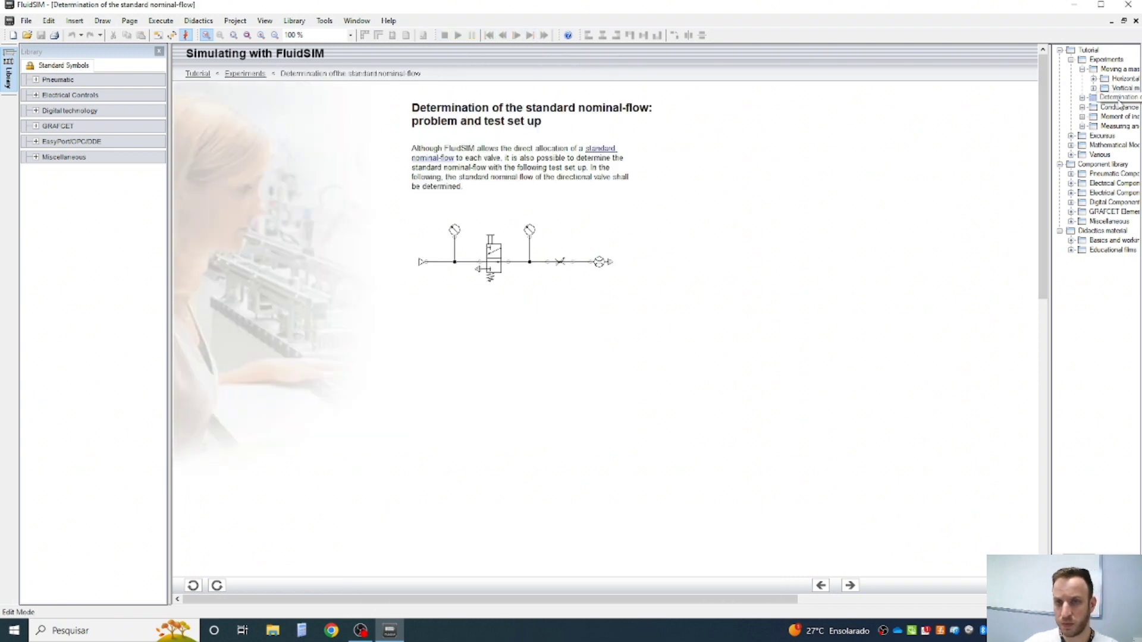
{"action": "left_click", "coordinate": [1118, 107]}
{"action": "left_click", "coordinate": [1117, 117]}
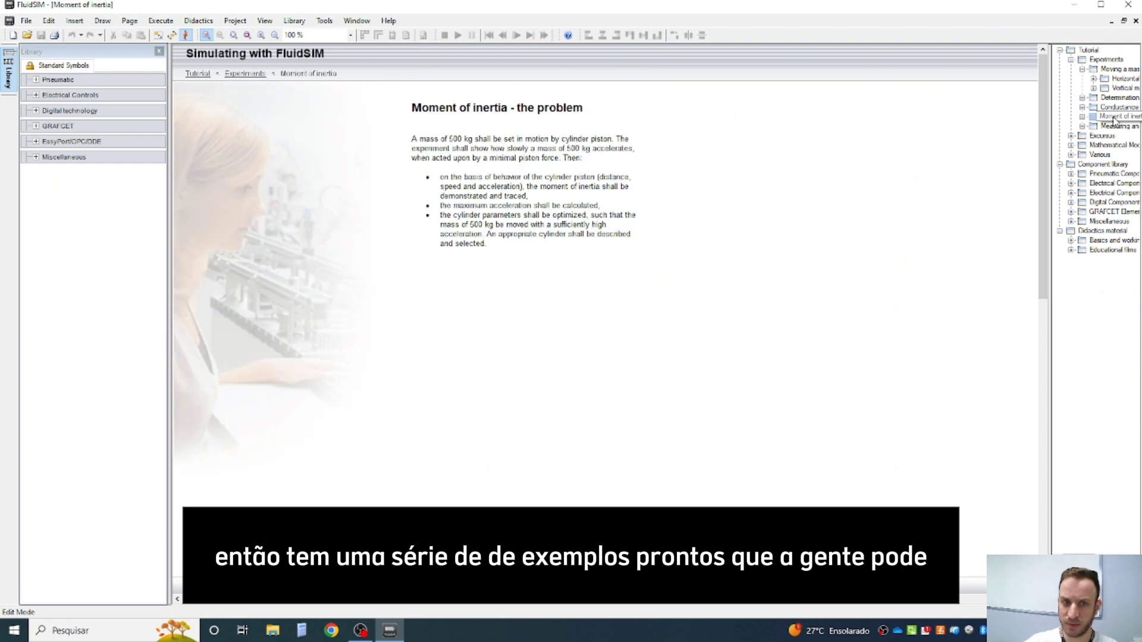
- Look through the Excursus and Various sections, then the component library's pneumatic and electrical pages up to Electrical Components (American Standard)
{"action": "left_click", "coordinate": [1112, 135]}
{"action": "left_click", "coordinate": [1100, 155]}
{"action": "left_click", "coordinate": [1112, 174]}
{"action": "left_click", "coordinate": [1112, 183]}
{"action": "left_click", "coordinate": [1112, 192]}
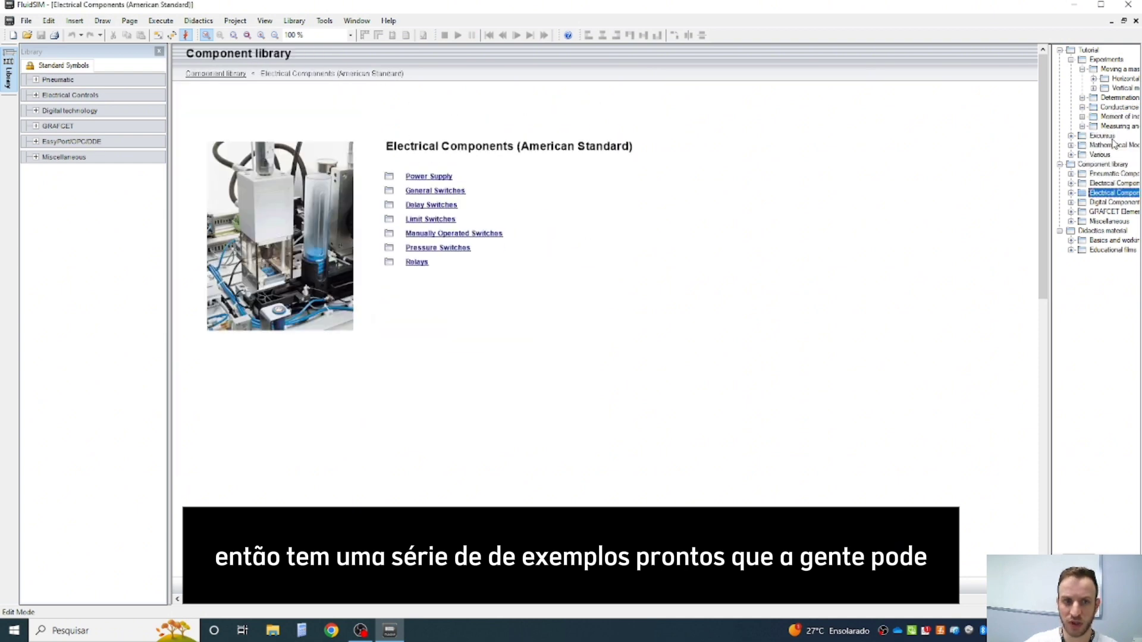
- View the Power Supply connection pages and the Break switch (switch-on delayed, ladder) page under Delay Switches
{"action": "left_click", "coordinate": [407, 177]}
{"action": "left_click", "coordinate": [461, 174]}
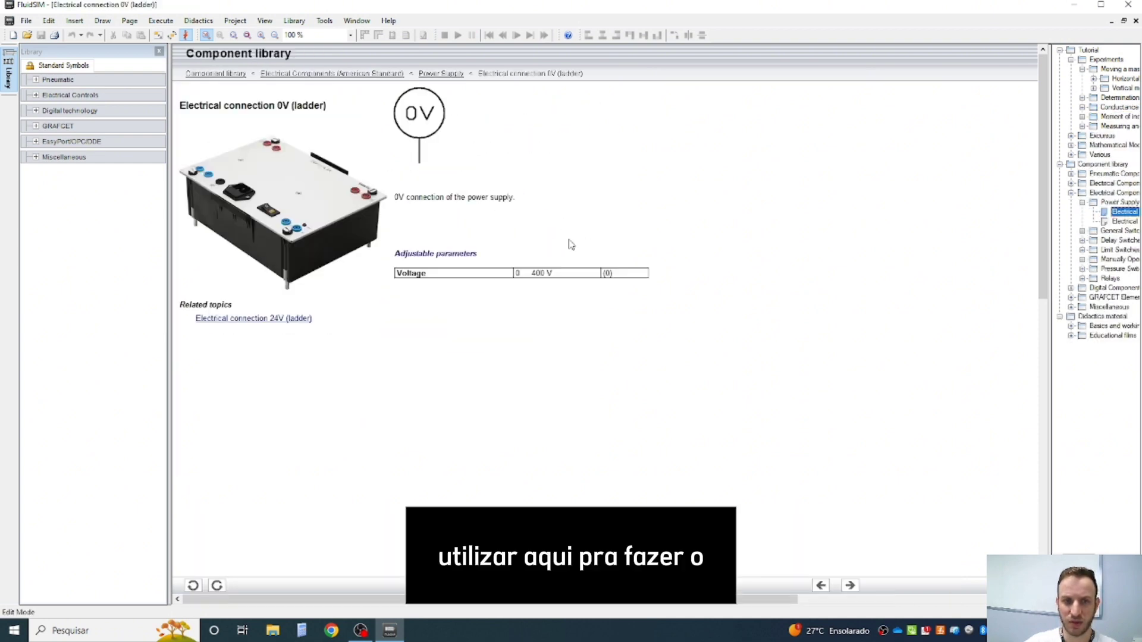
{"action": "left_click", "coordinate": [1124, 222]}
{"action": "left_click", "coordinate": [1119, 241]}
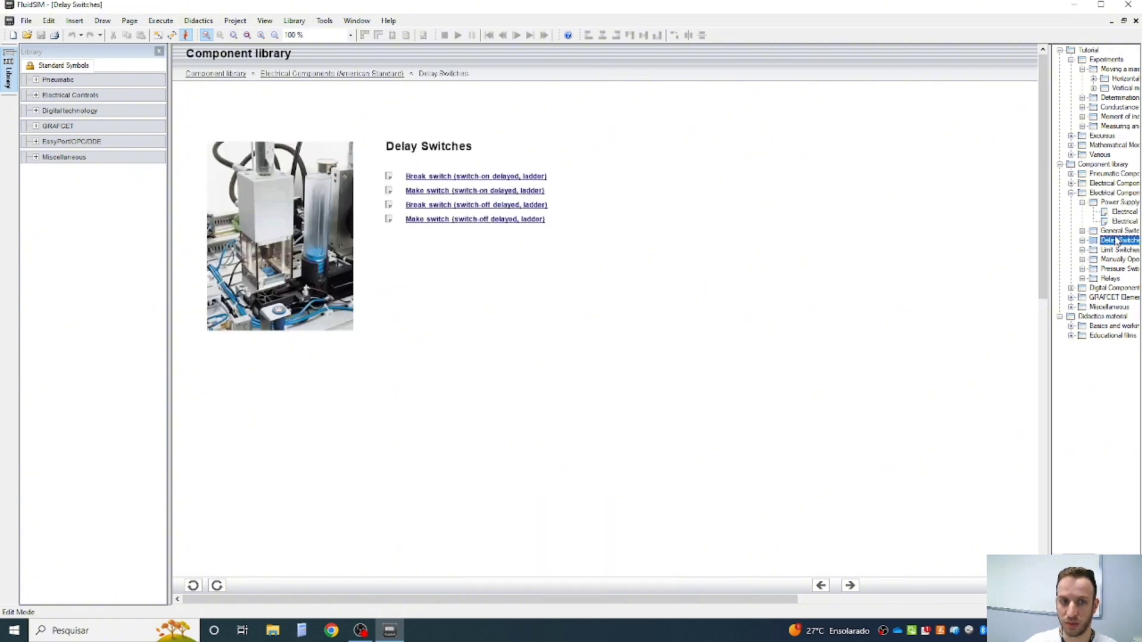
{"action": "left_click", "coordinate": [486, 178]}
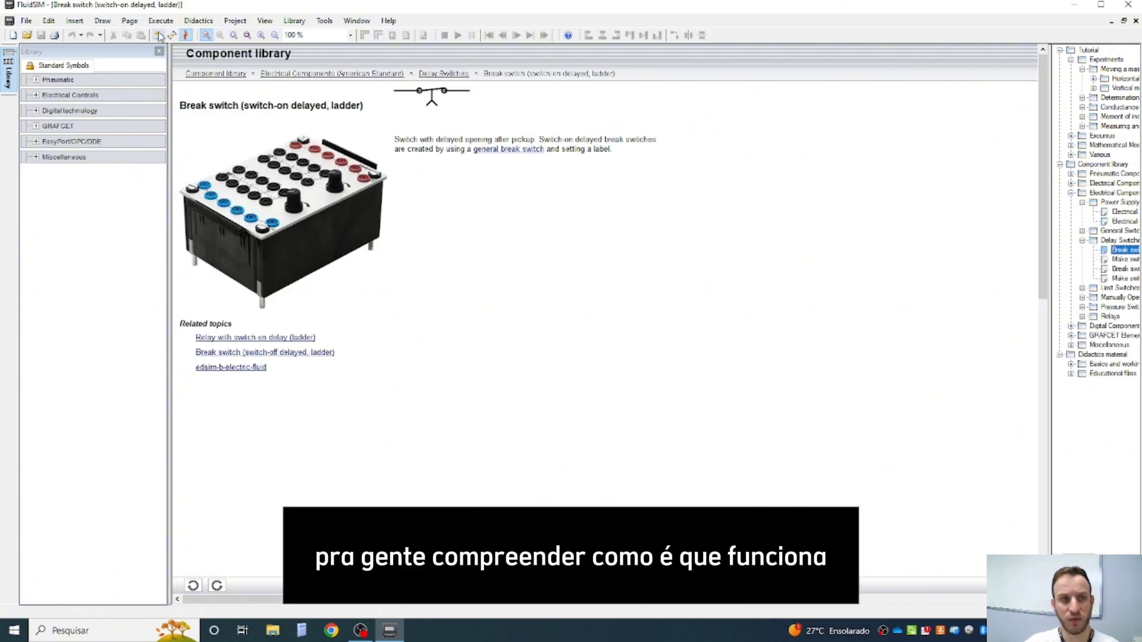
{"action": "left_click", "coordinate": [204, 22]}
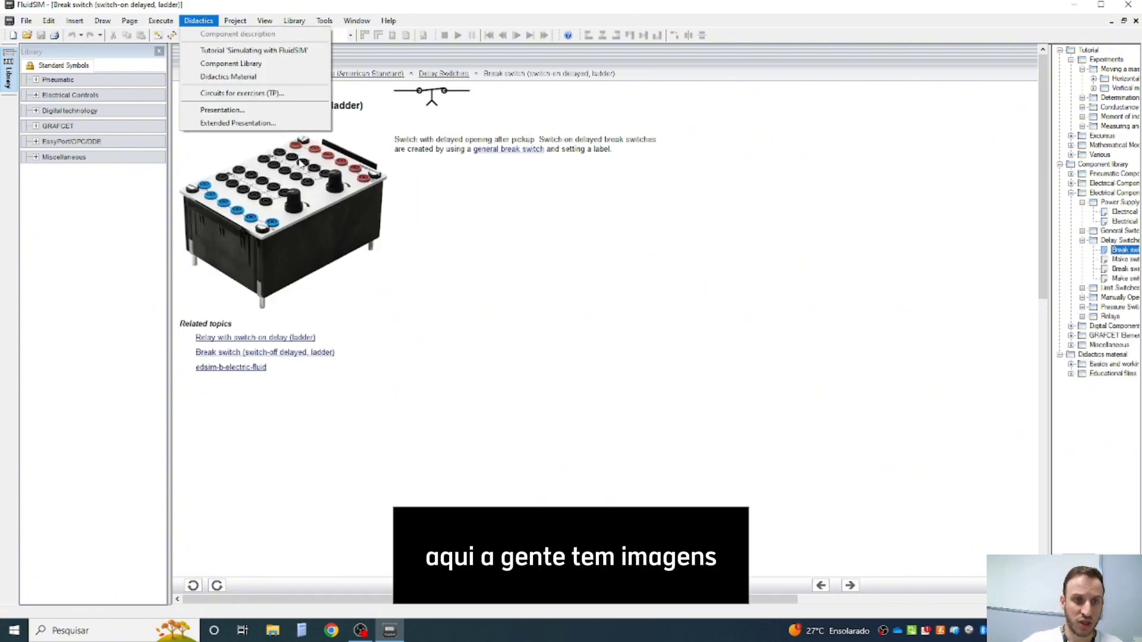
{"action": "left_click", "coordinate": [286, 171]}
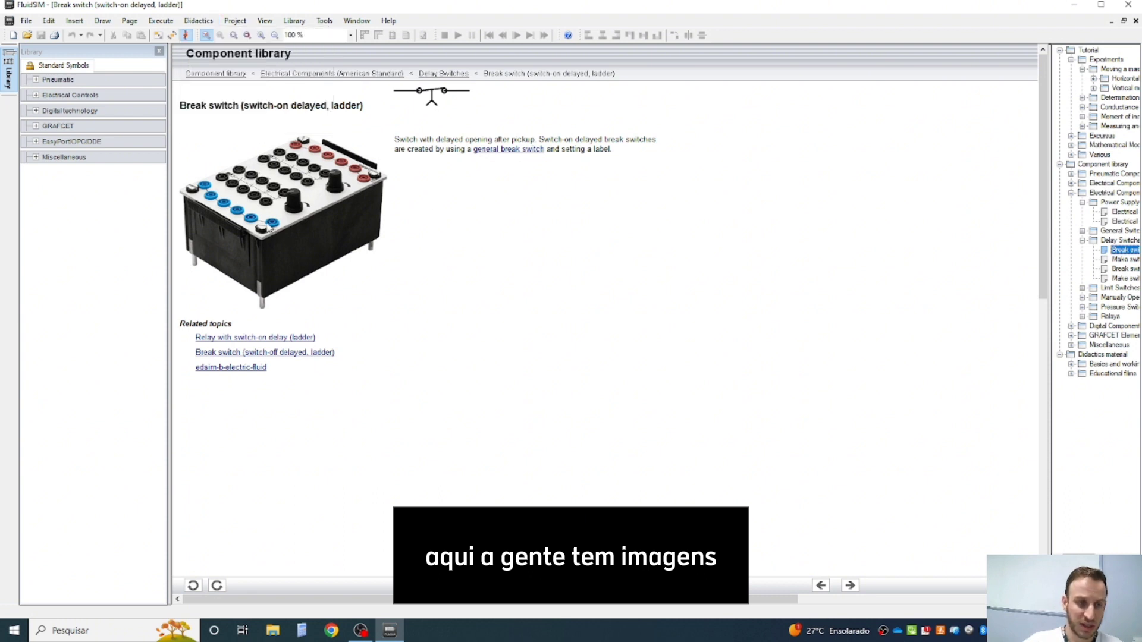
{"action": "left_click", "coordinate": [198, 23]}
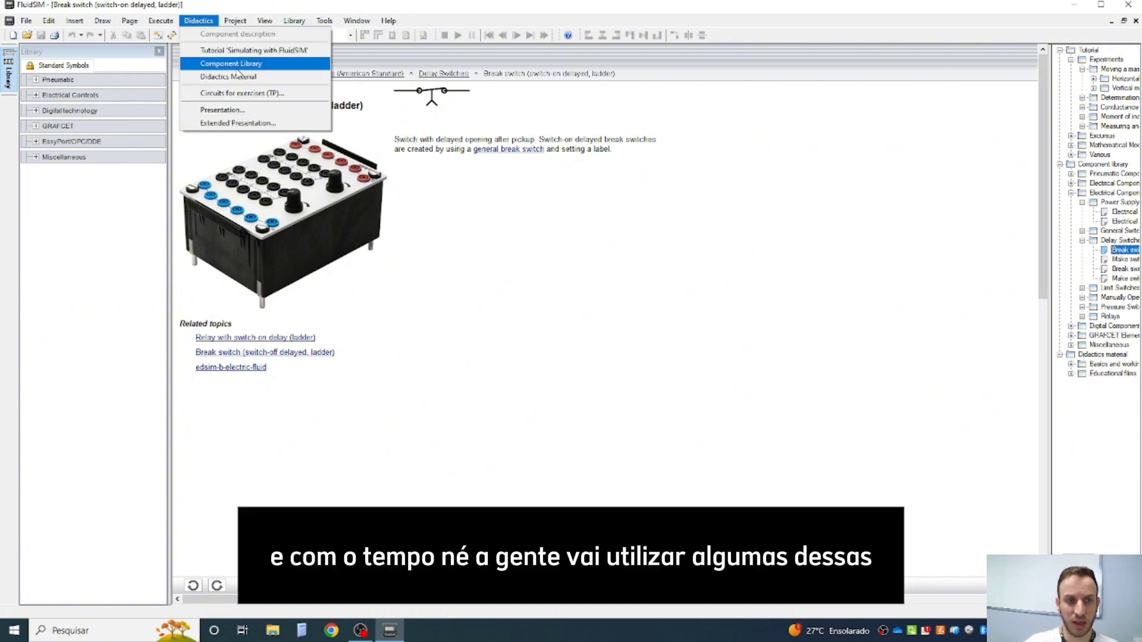
{"action": "left_click", "coordinate": [874, 188]}
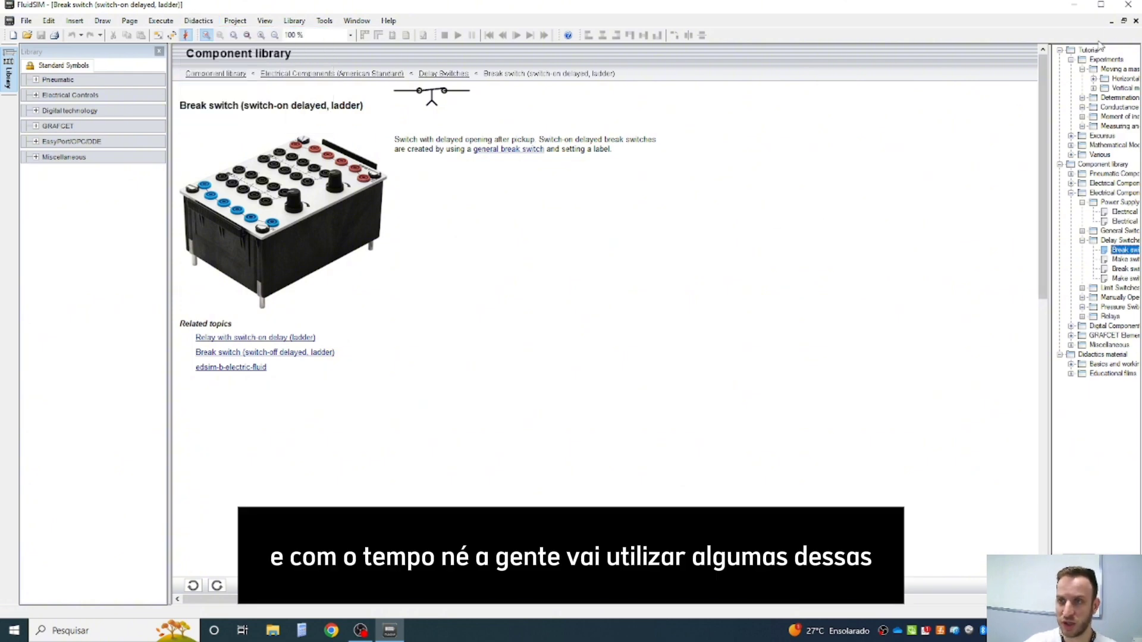
- Close the didactic material window to return to the blank drawing
{"action": "left_click", "coordinate": [1136, 20]}
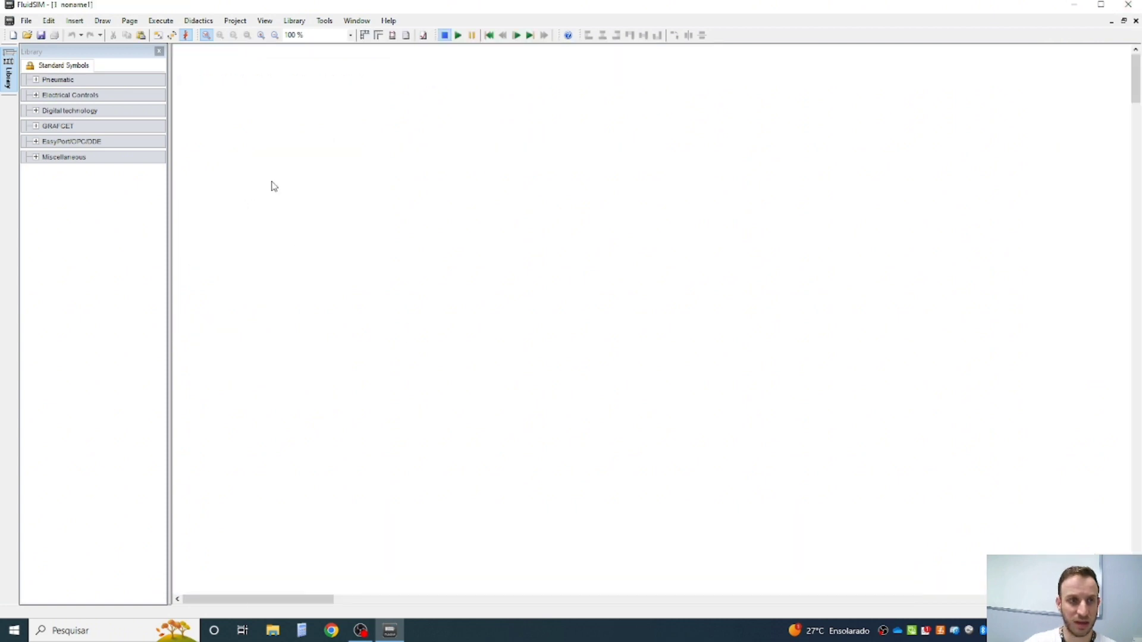
{"action": "left_click", "coordinate": [235, 20]}
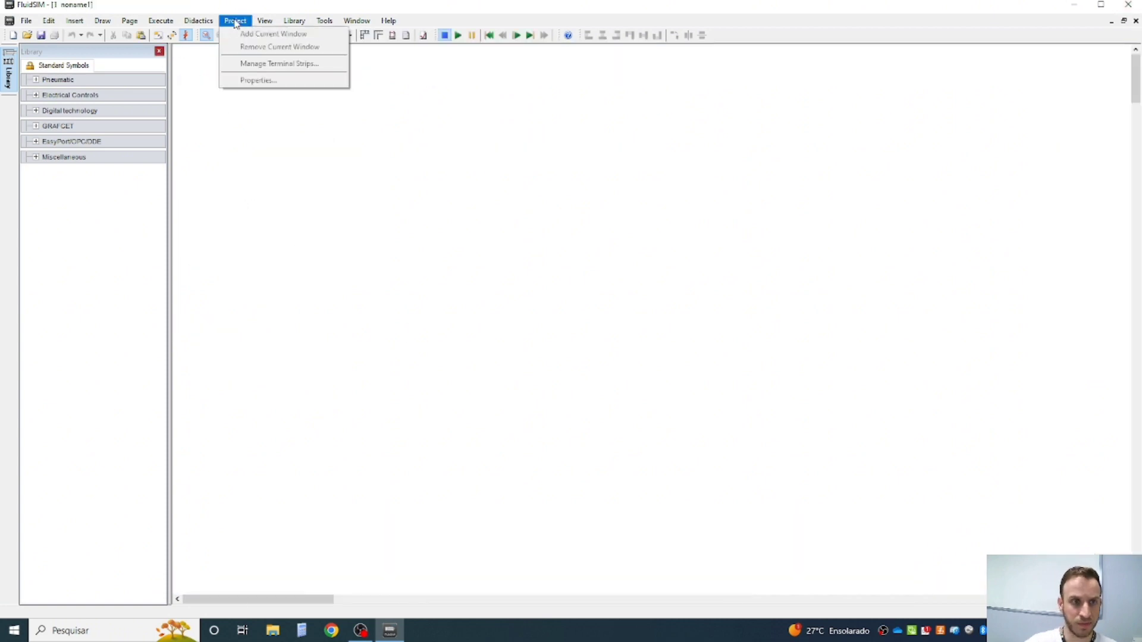
{"action": "mouse_move", "coordinate": [267, 26]}
{"action": "left_click", "coordinate": [612, 180]}
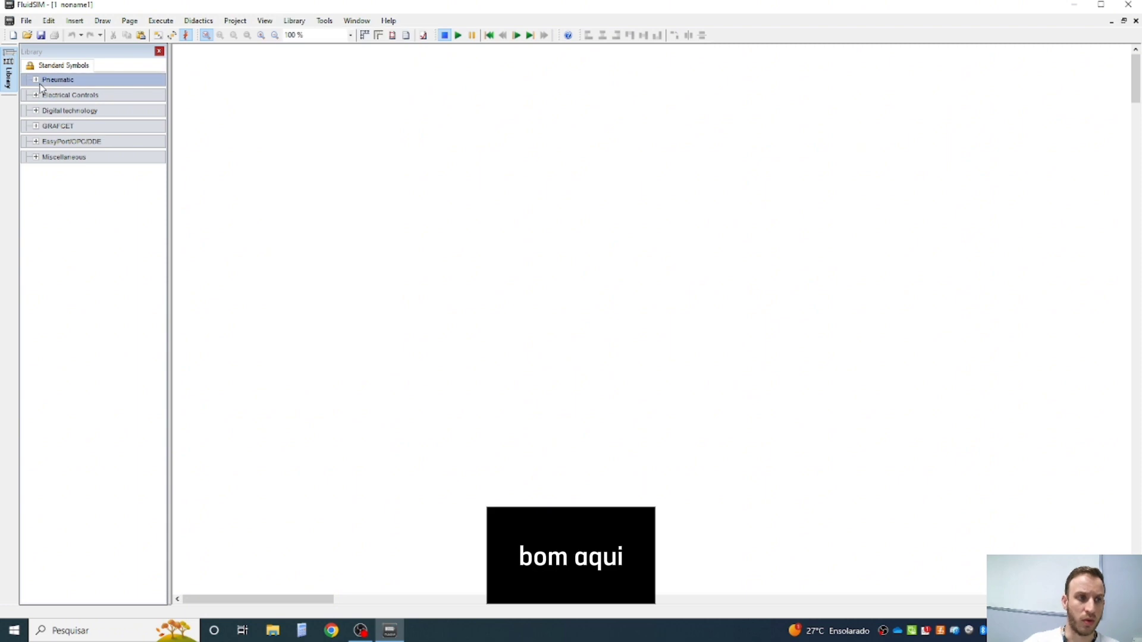
- Place a single acting cylinder from the Pneumatic actuators in the upper area of the blank drawing
{"action": "left_click", "coordinate": [38, 80]}
{"action": "left_click", "coordinate": [65, 95]}
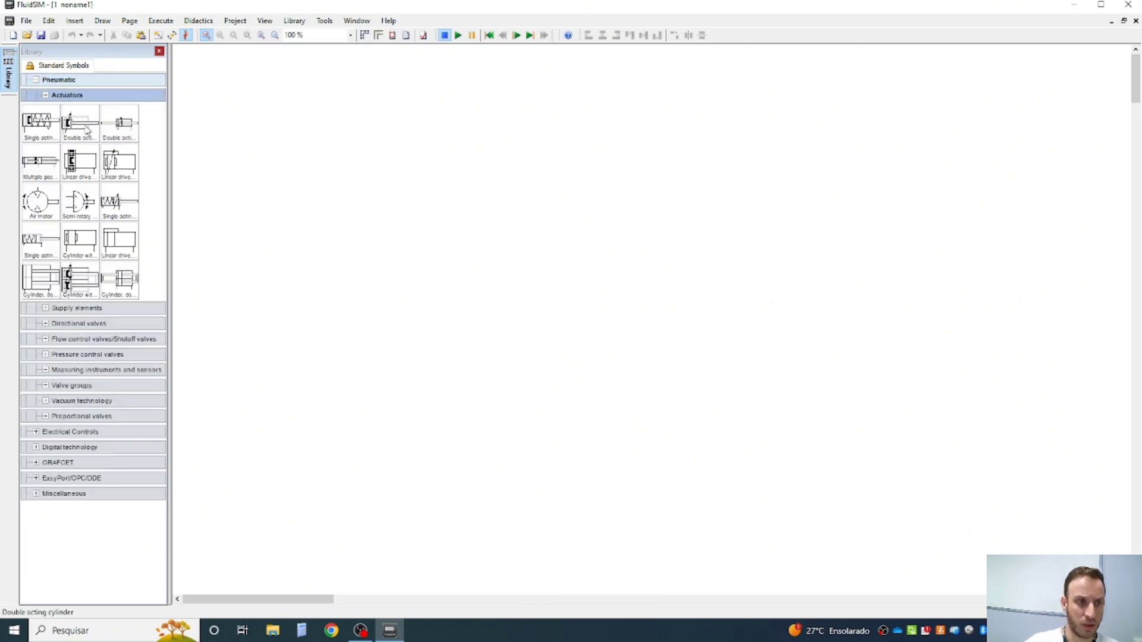
{"action": "left_click_drag", "start_coordinate": [39, 122], "coordinate": [330, 152]}
{"action": "left_click", "coordinate": [461, 194]}
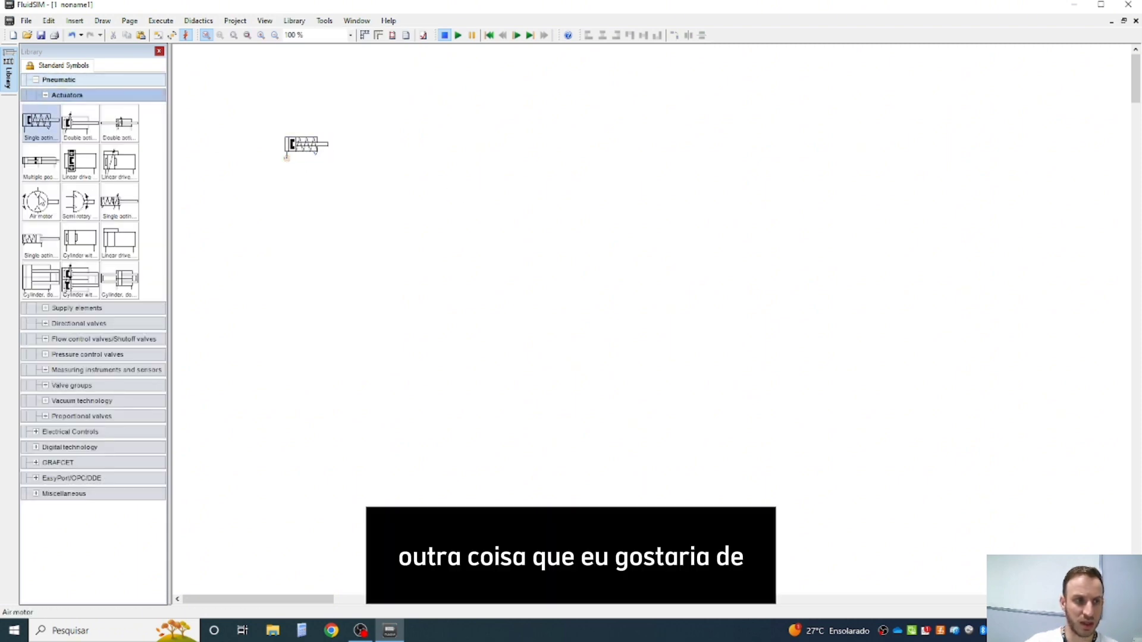
- Add an air motor and a cylinder without piston rod below the single acting cylinder, and show the page borders
{"action": "left_click_drag", "start_coordinate": [40, 201], "coordinate": [309, 251]}
{"action": "left_click_drag", "start_coordinate": [80, 241], "coordinate": [417, 213]}
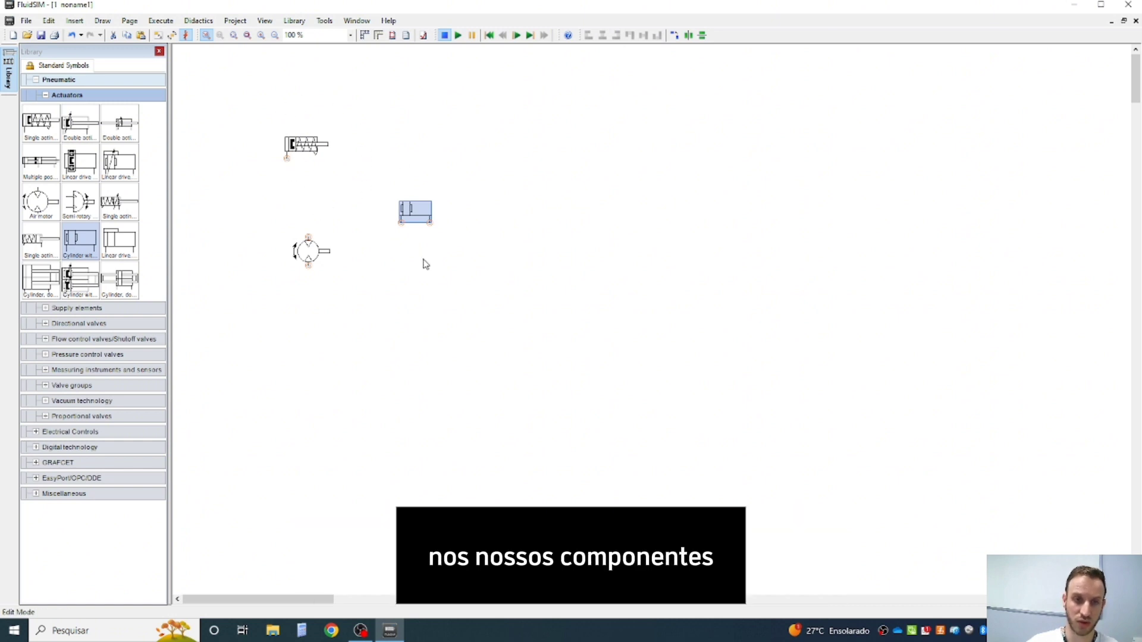
{"action": "left_click", "coordinate": [394, 36]}
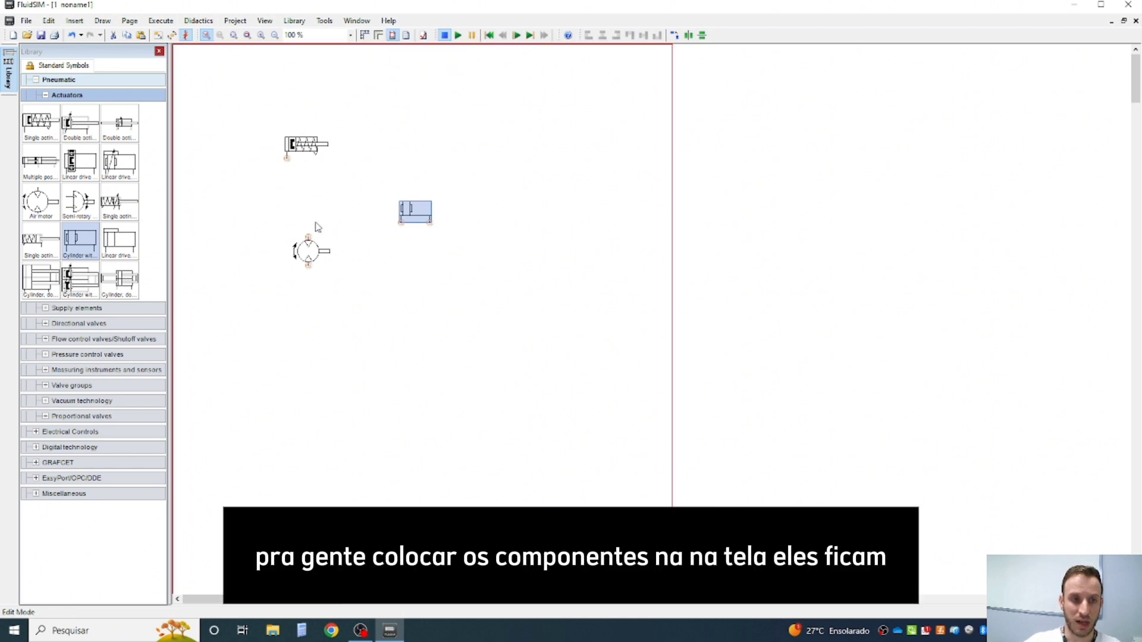
- Move the air motor up closer to the single acting cylinder, then delete it and the cylinder without piston rod
{"action": "left_click_drag", "start_coordinate": [305, 251], "coordinate": [319, 201]}
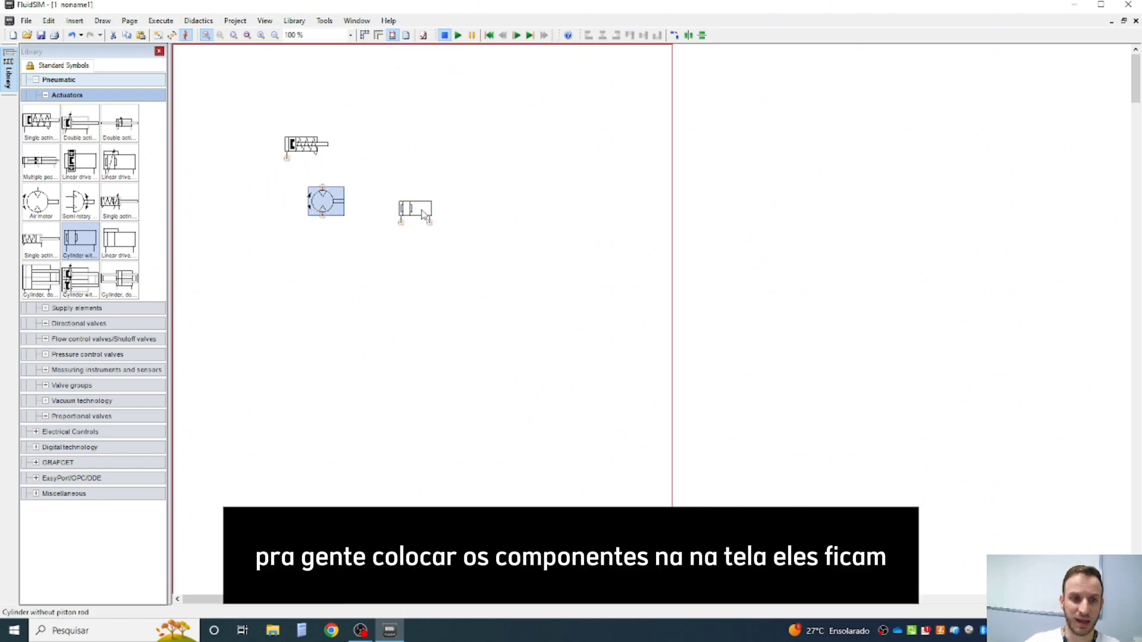
{"action": "key", "text": "Delete"}
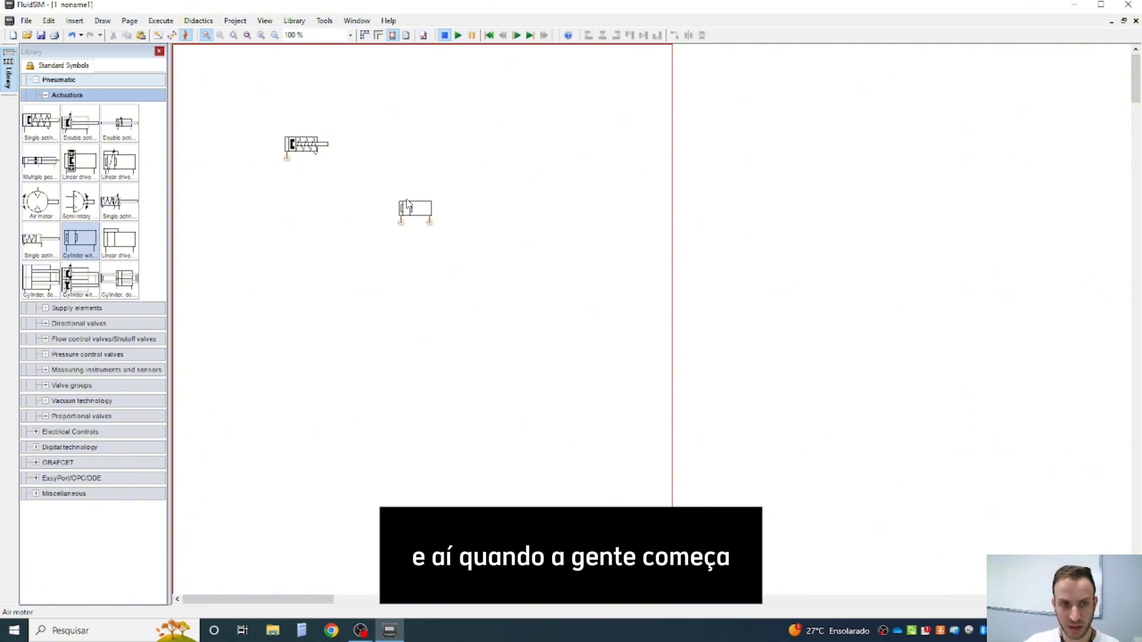
{"action": "left_click", "coordinate": [403, 205]}
{"action": "key", "text": "Delete"}
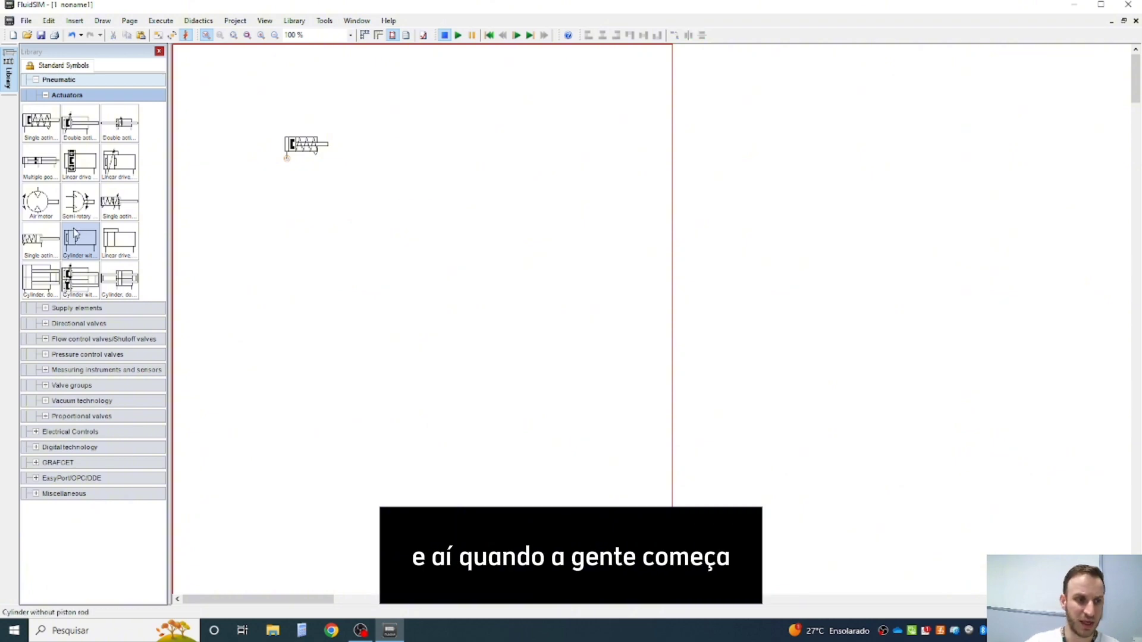
- Place a compressed air supply from the Supply elements below and left of the single acting cylinder, and fit the components to the window
{"action": "left_click", "coordinate": [46, 308]}
{"action": "mouse_move", "coordinate": [40, 265]}
{"action": "left_mouse_down"}
{"action": "mouse_move", "coordinate": [223, 449]}
{"action": "mouse_move", "coordinate": [253, 275]}
{"action": "mouse_move", "coordinate": [289, 188]}
{"action": "mouse_move", "coordinate": [242, 372]}
{"action": "mouse_move", "coordinate": [349, 375]}
{"action": "mouse_move", "coordinate": [293, 390]}
{"action": "left_mouse_up"}
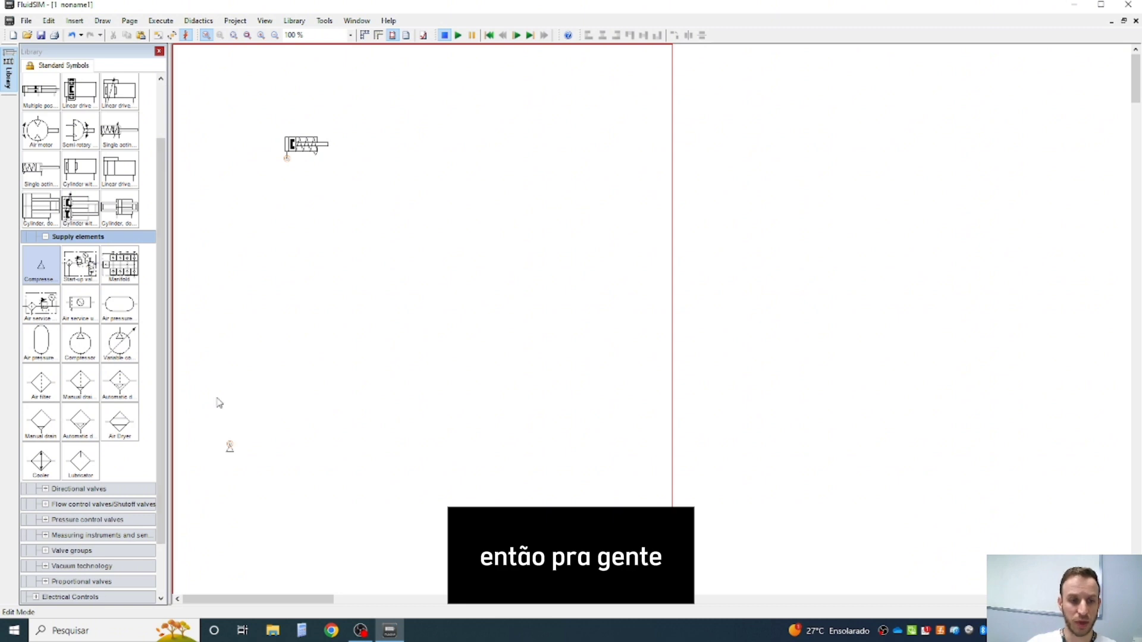
{"action": "left_click_drag", "start_coordinate": [229, 448], "coordinate": [222, 269]}
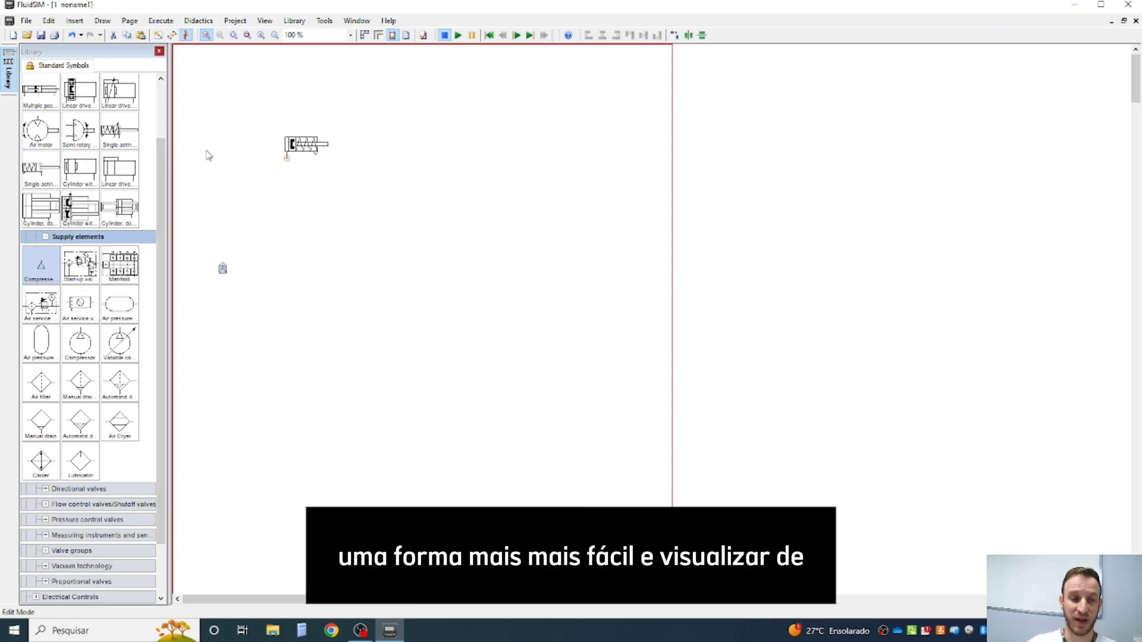
{"action": "left_click", "coordinate": [235, 35]}
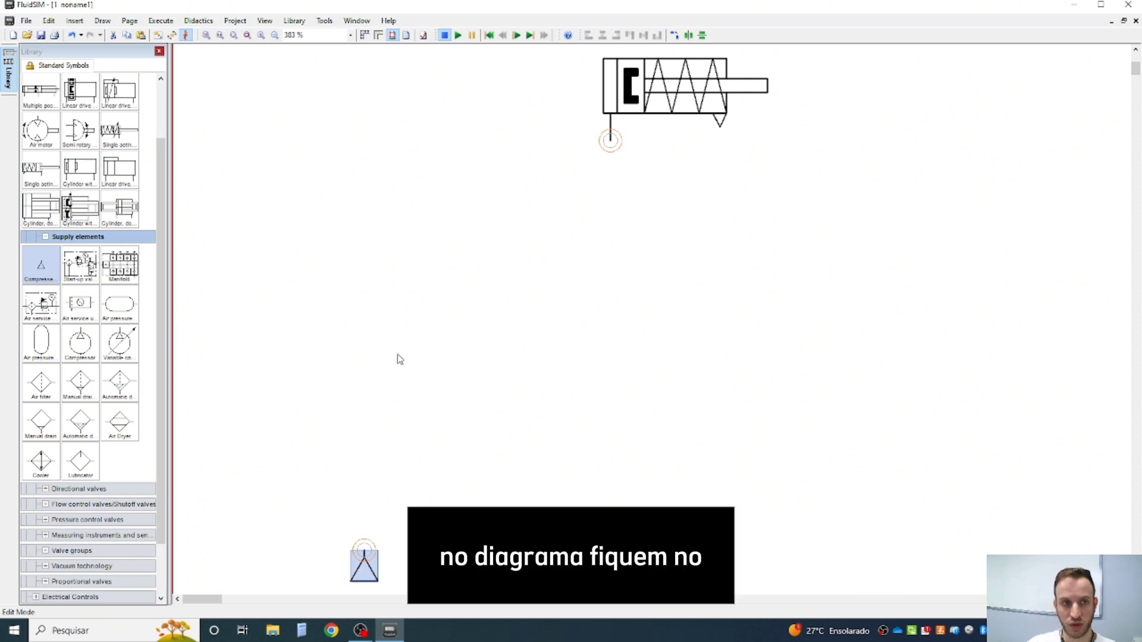
- Move the compressed air supply up and to the left, then switch repeatedly between the current and previous zoom
{"action": "left_click_drag", "start_coordinate": [356, 562], "coordinate": [274, 454]}
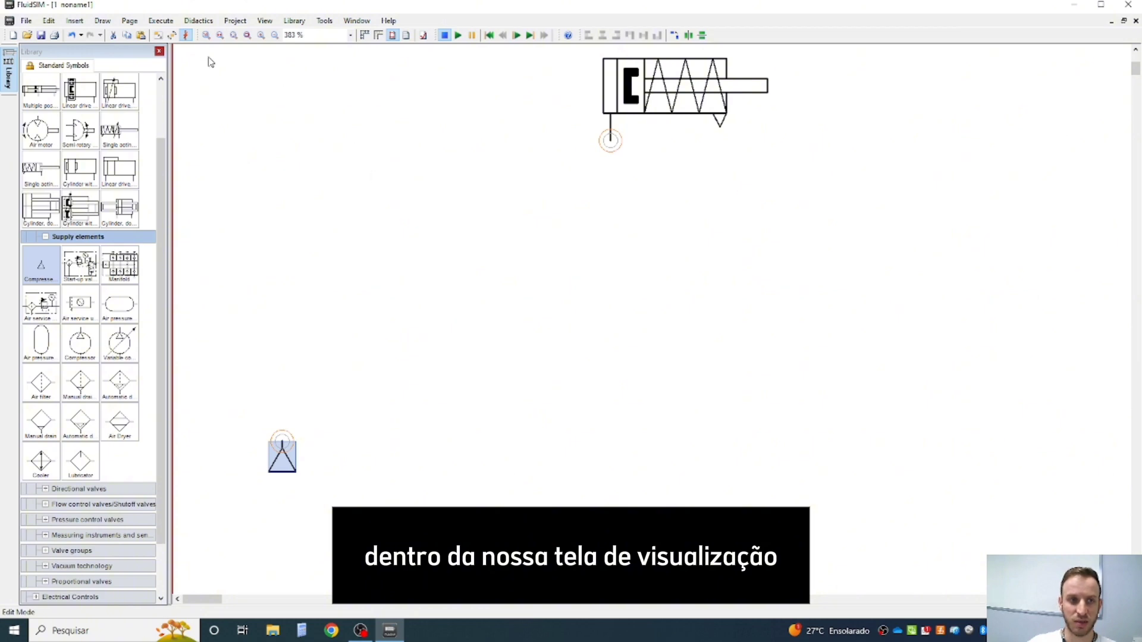
{"action": "scroll", "coordinate": [289, 87], "scroll_direction": "up", "scroll_amount": 1}
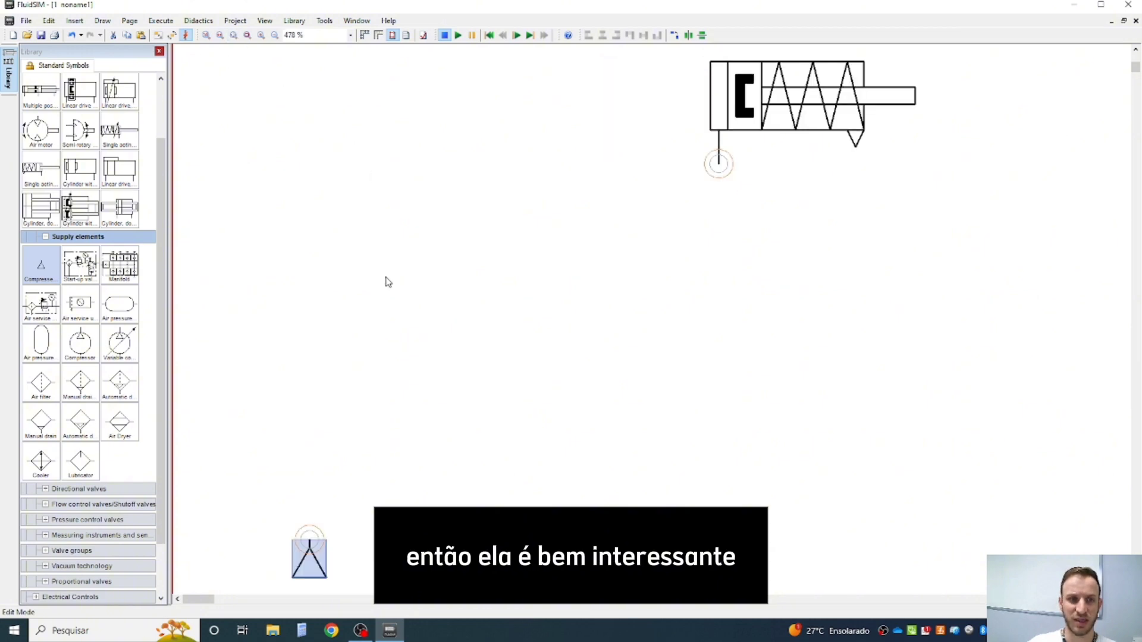
{"action": "left_click", "coordinate": [221, 36]}
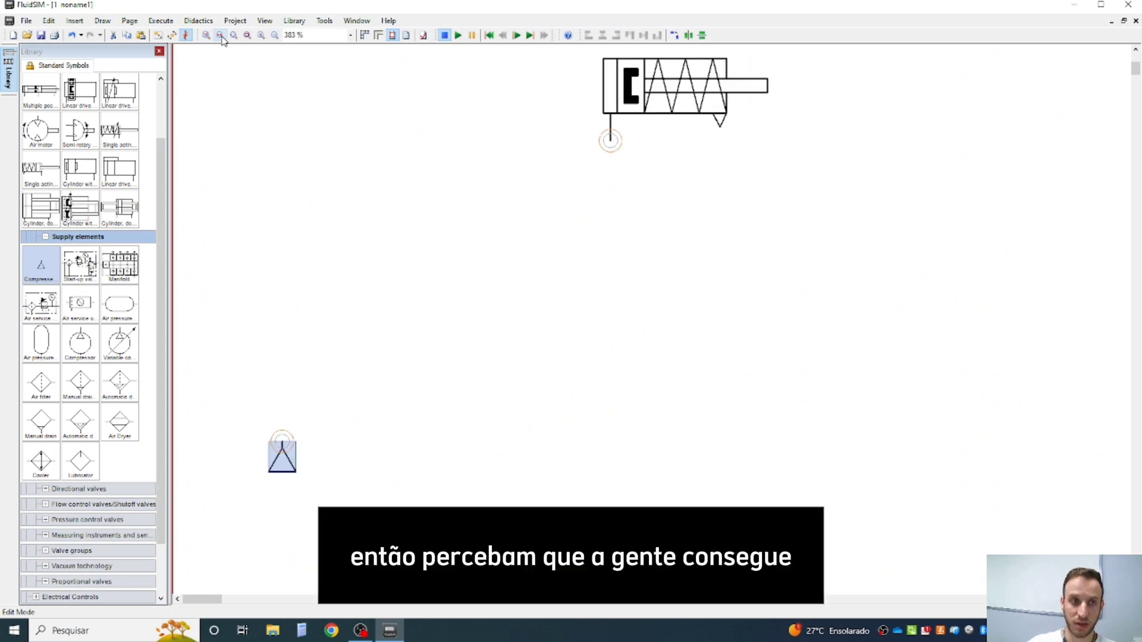
{"action": "left_click", "coordinate": [220, 36]}
{"action": "left_click", "coordinate": [220, 35]}
{"action": "left_click", "coordinate": [220, 36]}
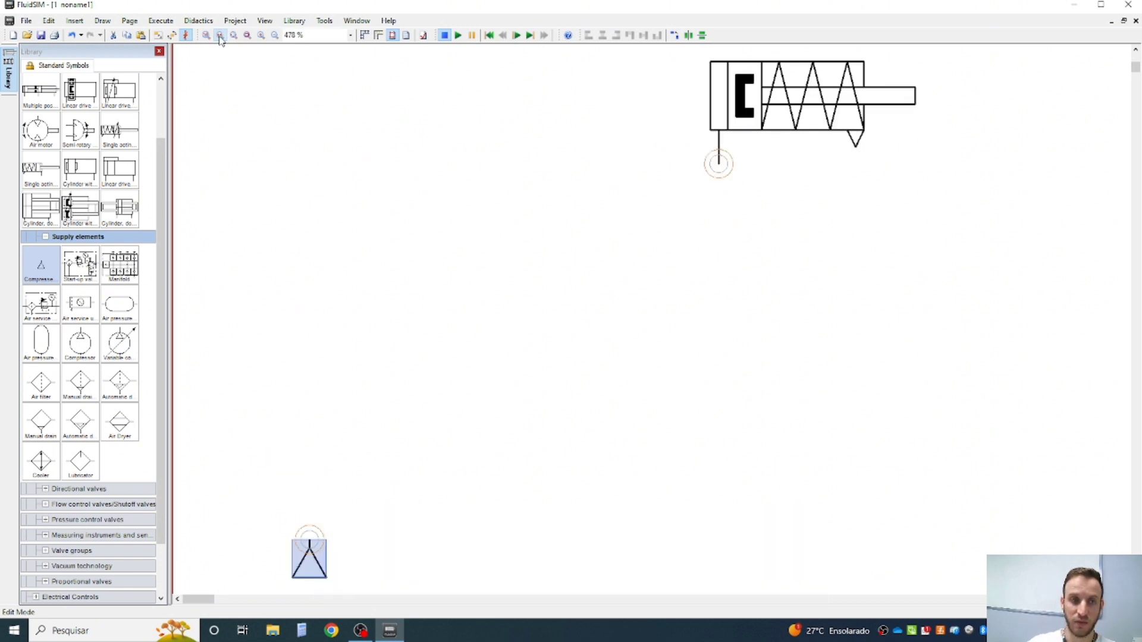
{"action": "left_click", "coordinate": [221, 35]}
{"action": "left_click", "coordinate": [221, 35]}
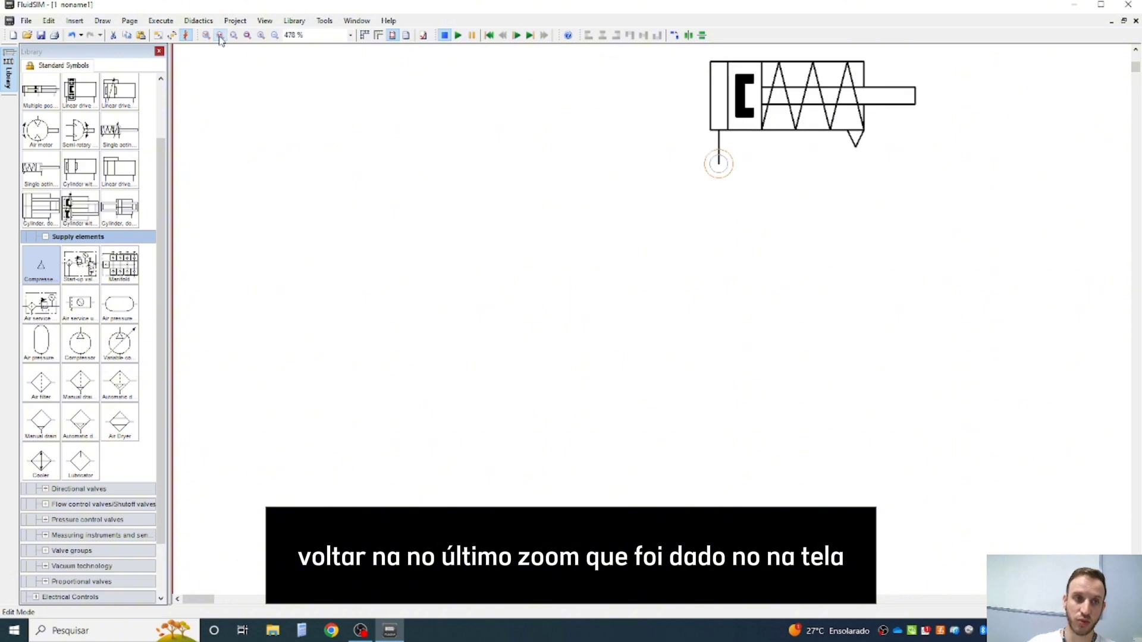
{"action": "left_click", "coordinate": [221, 35]}
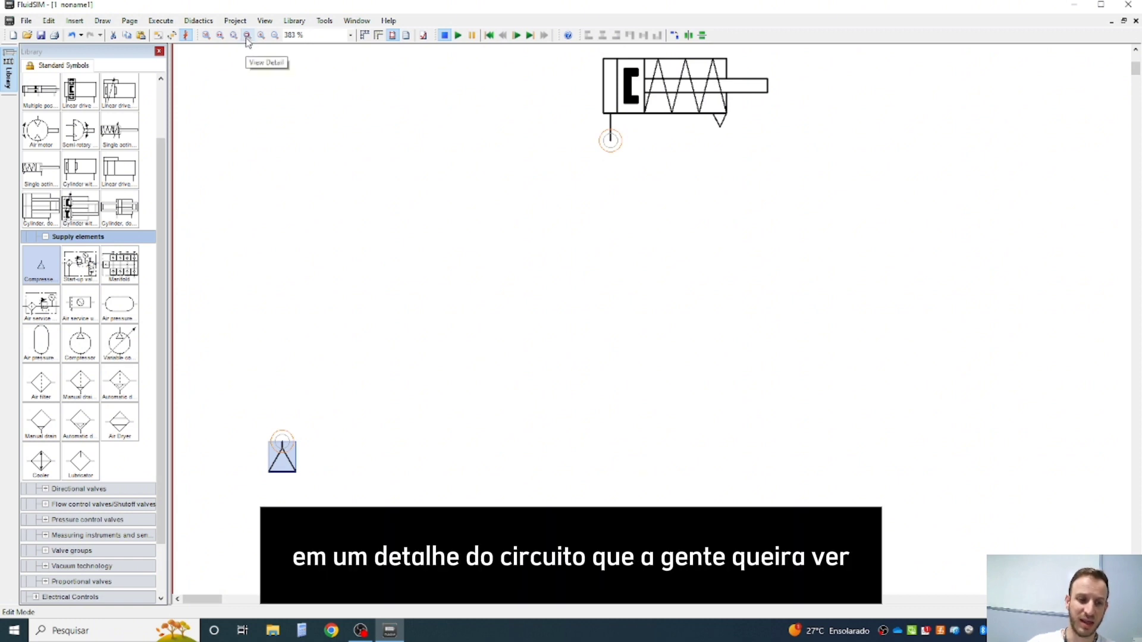
- Place a simplified air service unit above and right of the compressed air supply, then zoom in on it and restore the previous zoom
{"action": "left_click", "coordinate": [83, 307]}
{"action": "left_click_drag", "start_coordinate": [83, 306], "coordinate": [419, 360]}
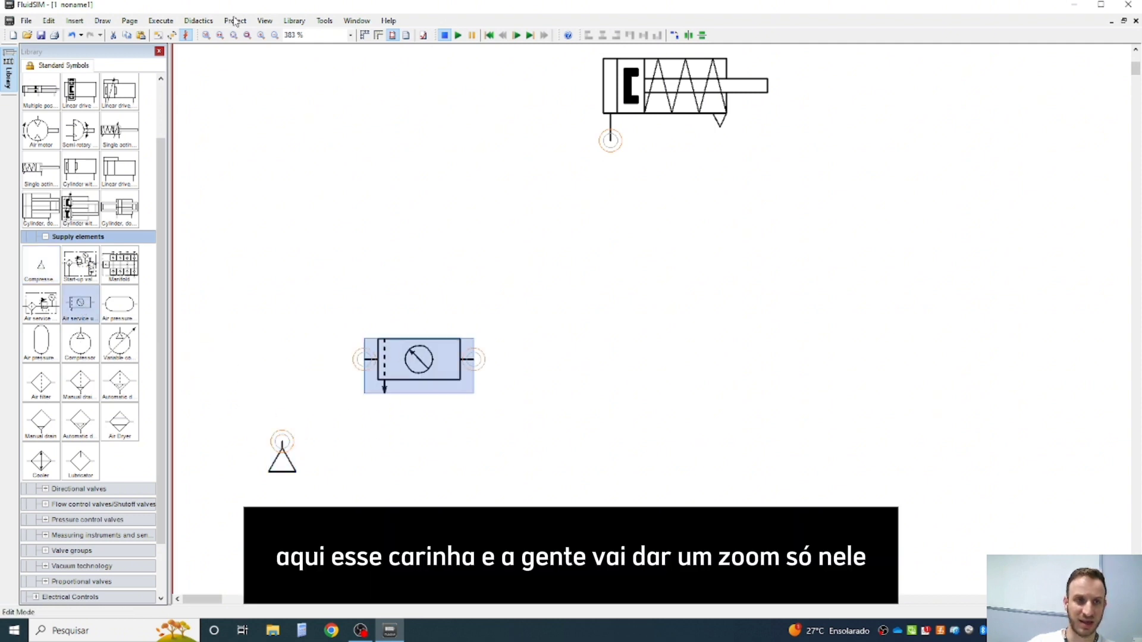
{"action": "left_click", "coordinate": [247, 34]}
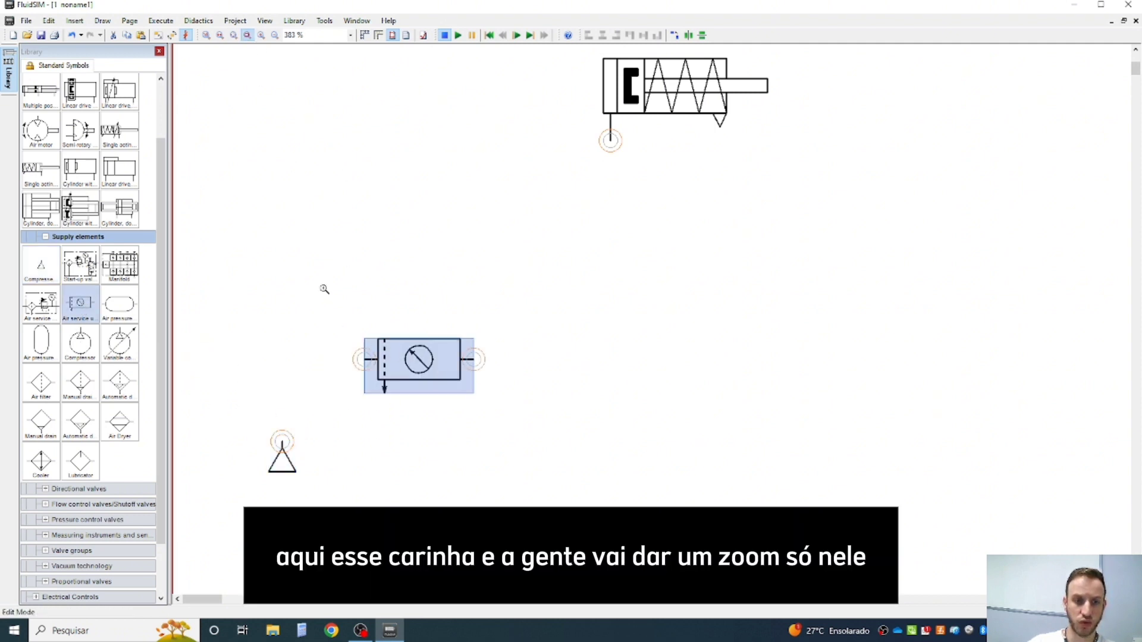
{"action": "left_click_drag", "start_coordinate": [325, 280], "coordinate": [531, 419]}
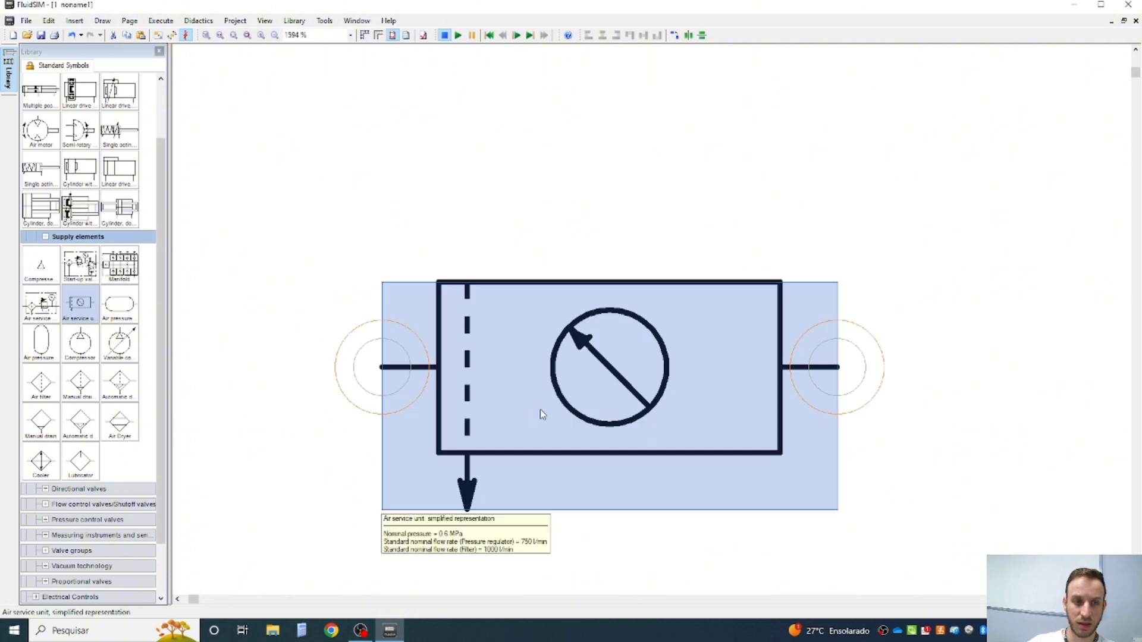
{"action": "left_click", "coordinate": [220, 35]}
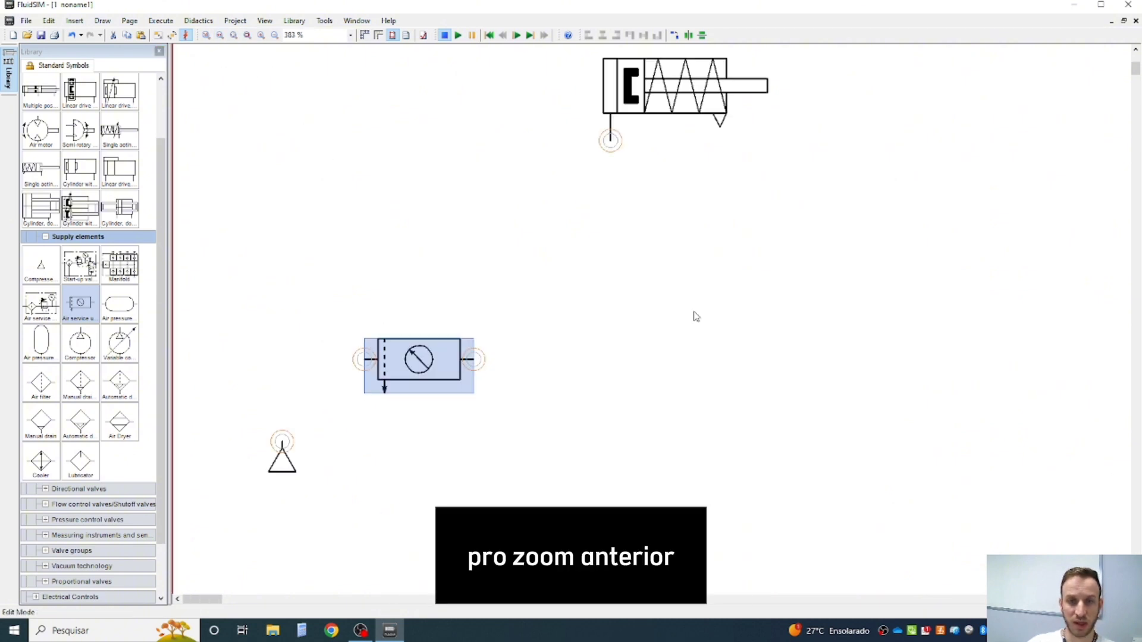
{"action": "left_click", "coordinate": [695, 316]}
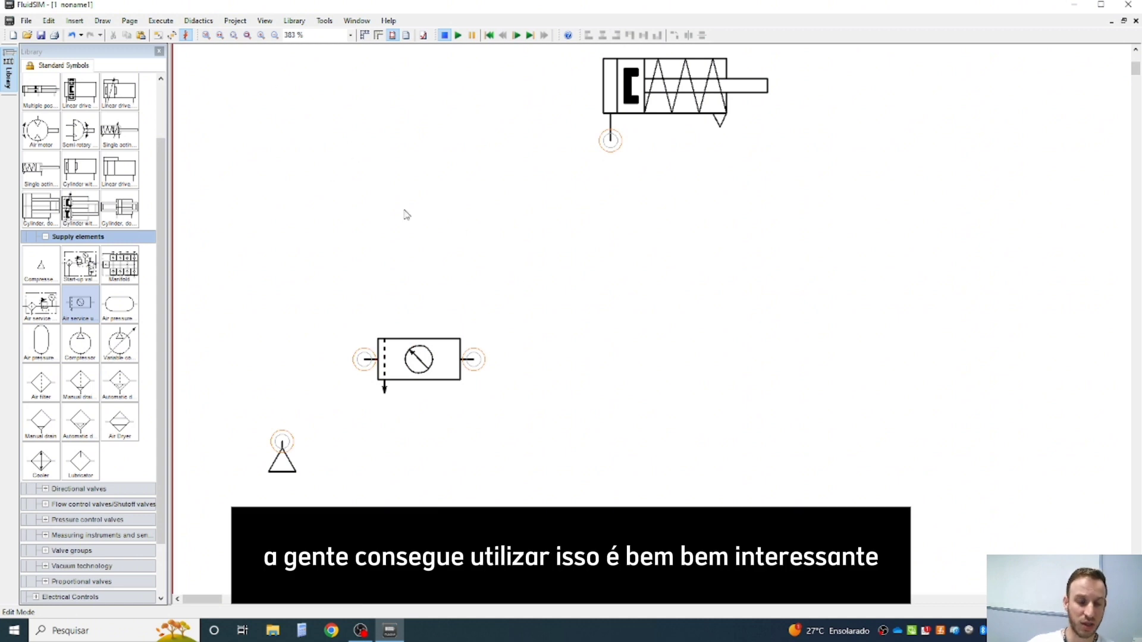
- Move the air service unit up and slightly right, closer to the single acting cylinder
{"action": "scroll", "coordinate": [511, 262], "scroll_direction": "down", "scroll_amount": 2}
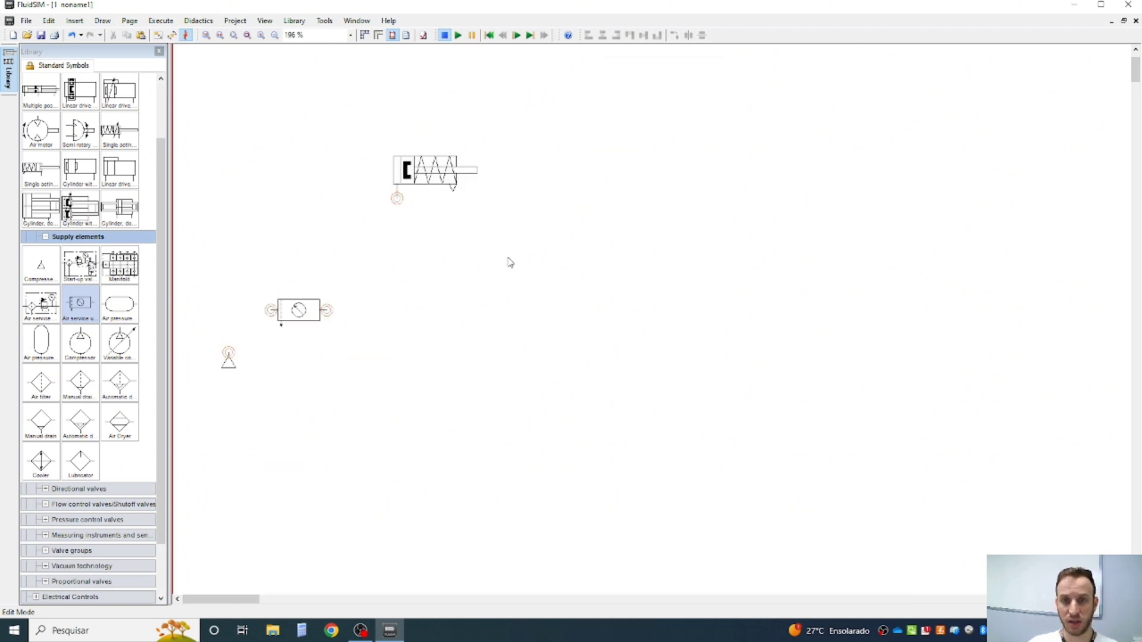
{"action": "scroll", "coordinate": [507, 263], "scroll_direction": "down", "scroll_amount": 2}
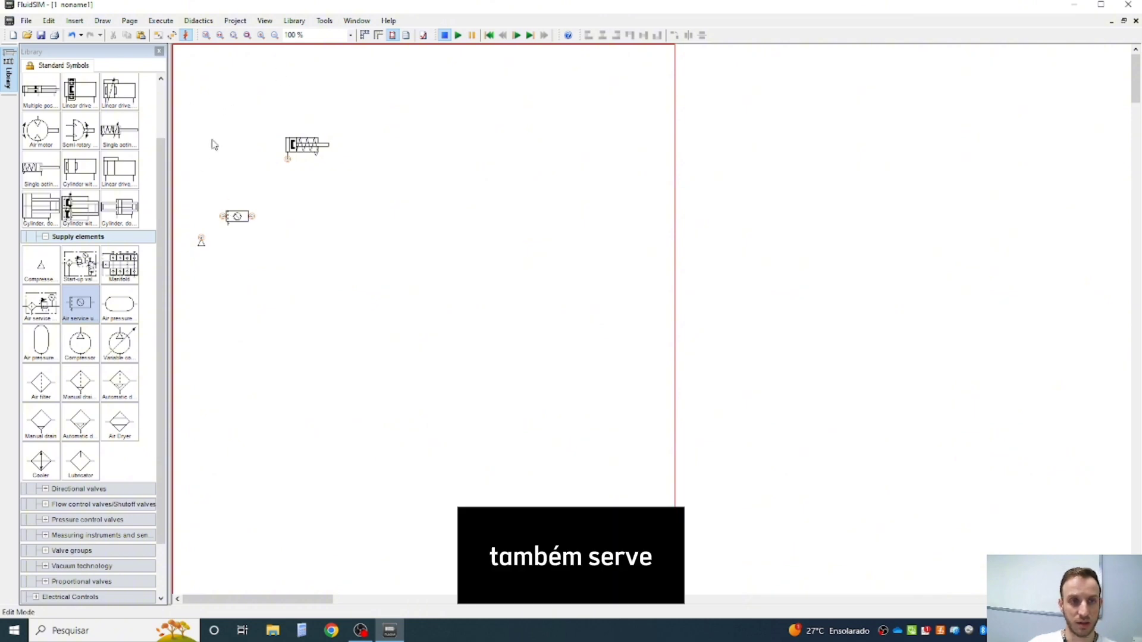
{"action": "left_click", "coordinate": [248, 36]}
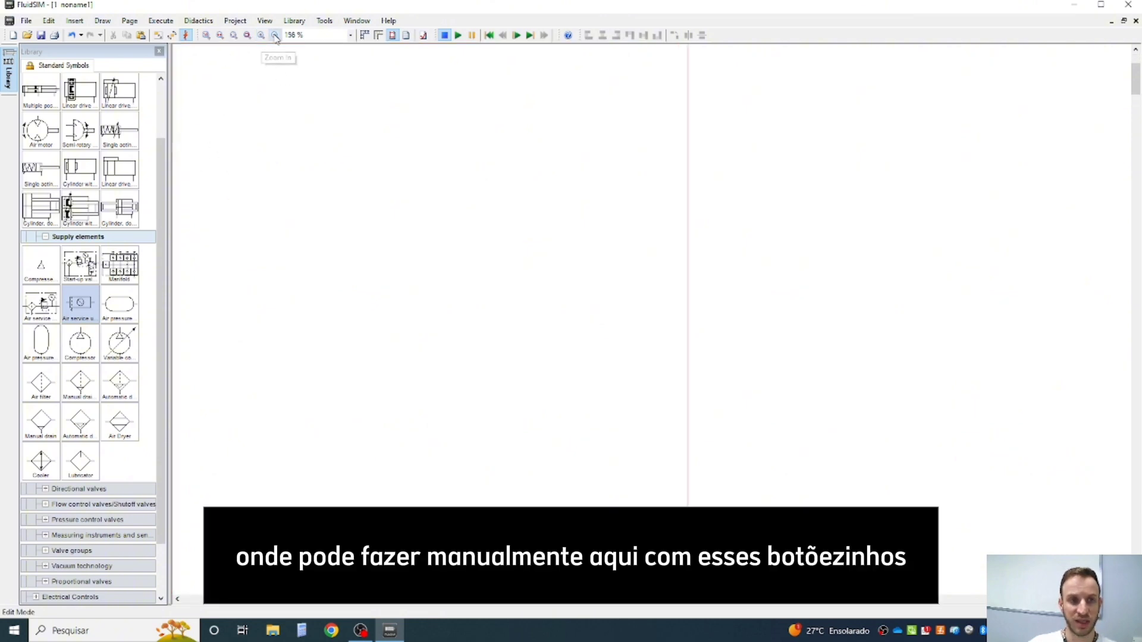
{"action": "left_click", "coordinate": [275, 37]}
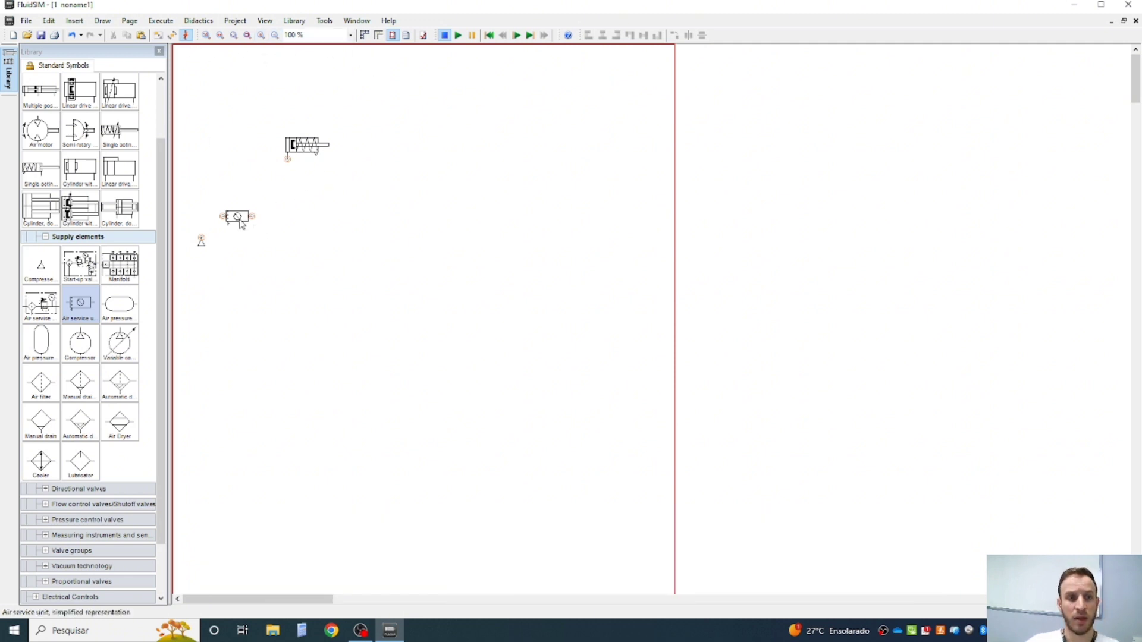
{"action": "left_click_drag", "start_coordinate": [236, 212], "coordinate": [248, 189]}
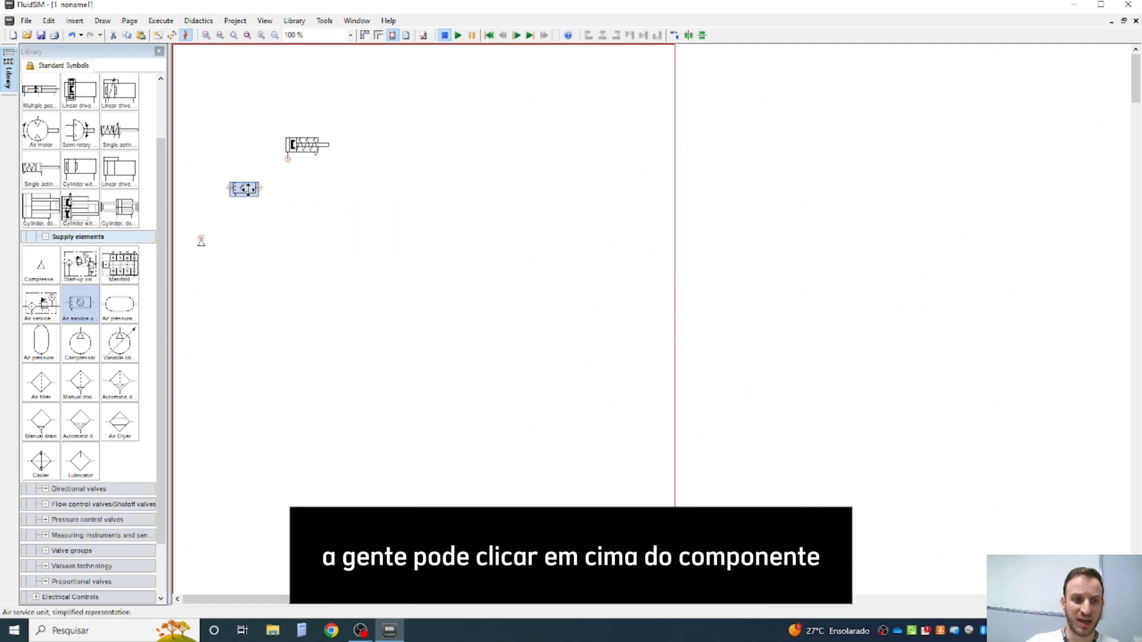
- Rotate the air service unit by 90°
{"action": "right_click", "coordinate": [248, 189]}
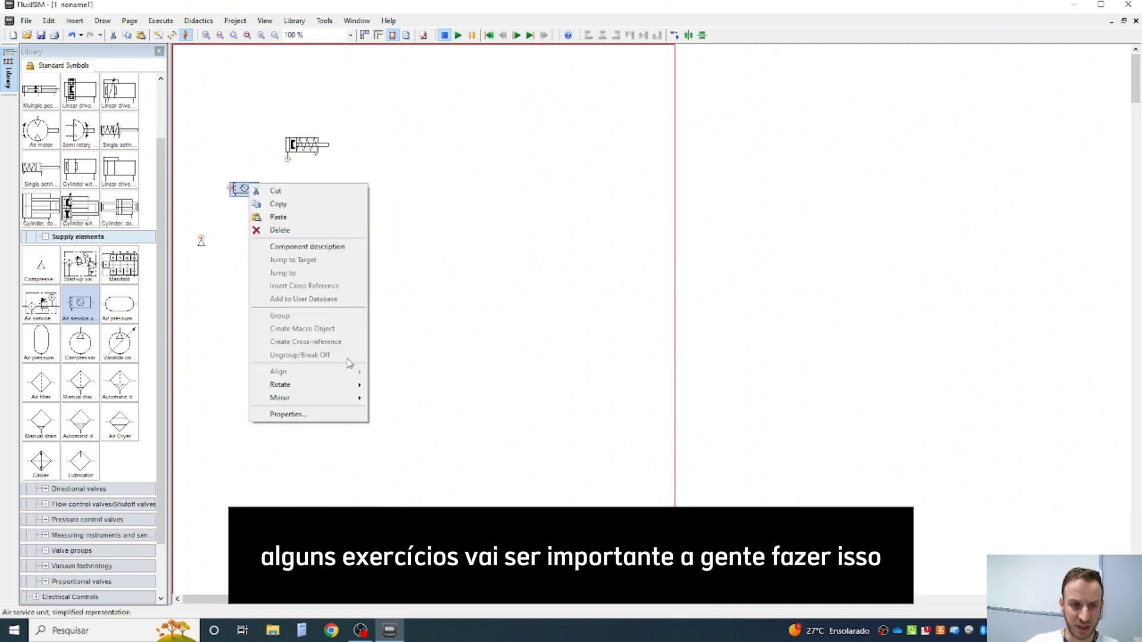
{"action": "mouse_move", "coordinate": [344, 390]}
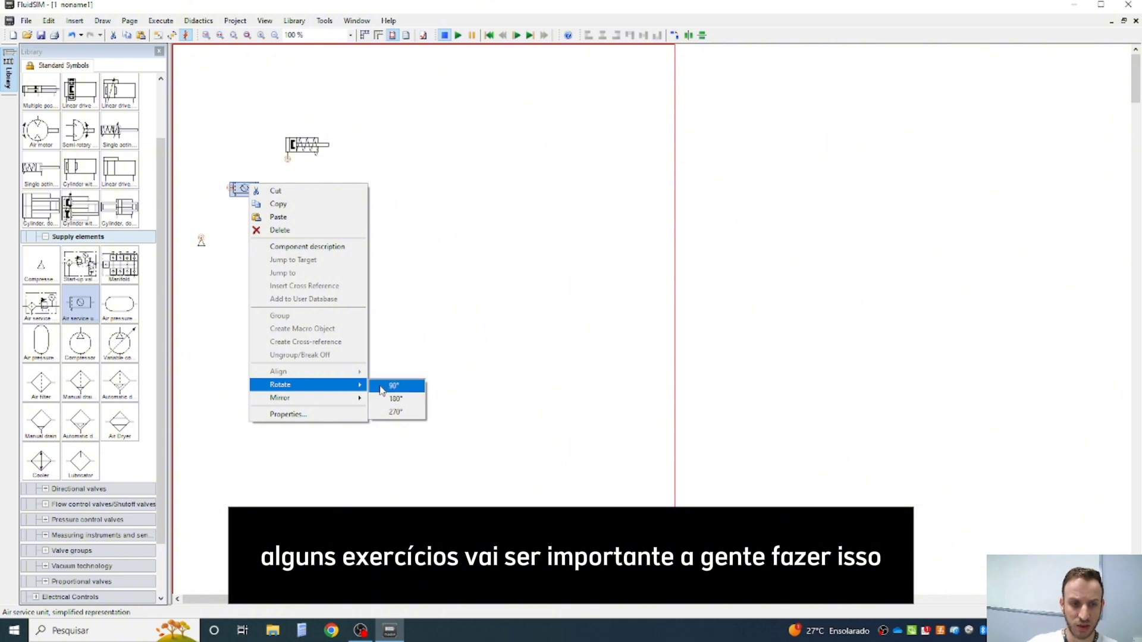
{"action": "left_click", "coordinate": [235, 190]}
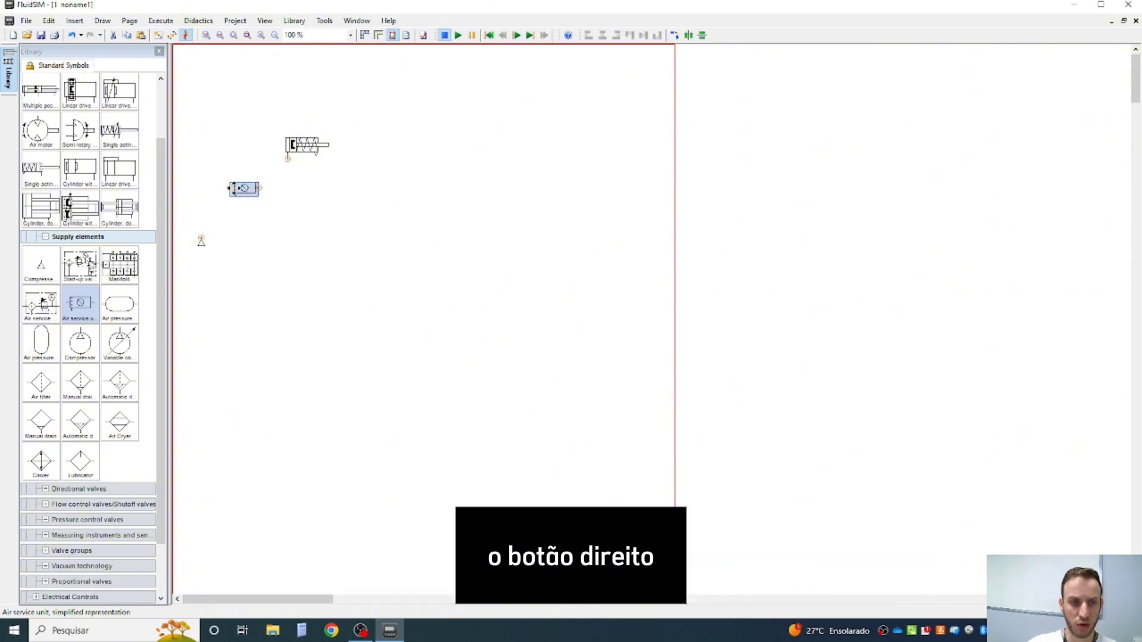
{"action": "right_click", "coordinate": [234, 188]}
{"action": "mouse_move", "coordinate": [302, 391]}
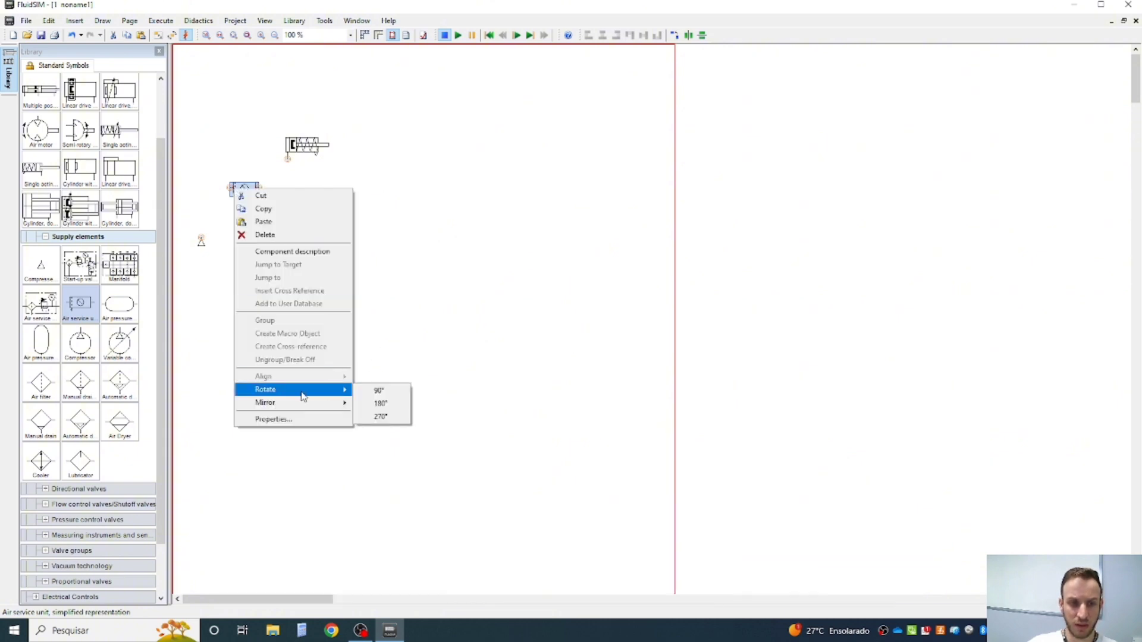
{"action": "left_click", "coordinate": [391, 395]}
{"action": "right_click", "coordinate": [242, 191]}
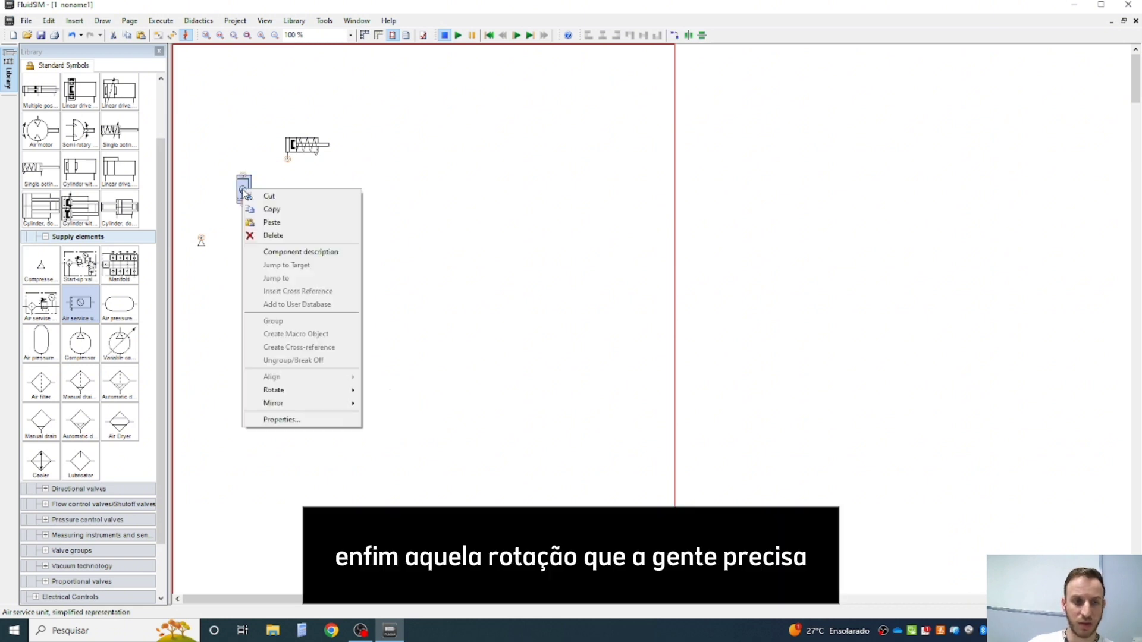
{"action": "left_click", "coordinate": [441, 327]}
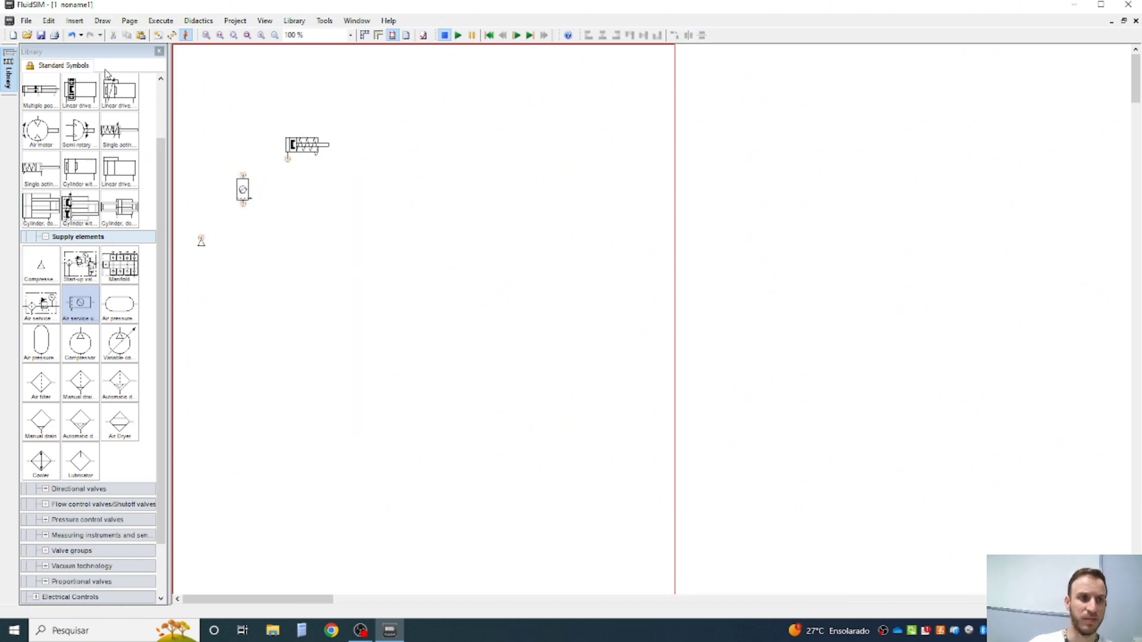
- Undo the rotation of the air service unit and clear the selection
{"action": "left_click", "coordinate": [237, 186]}
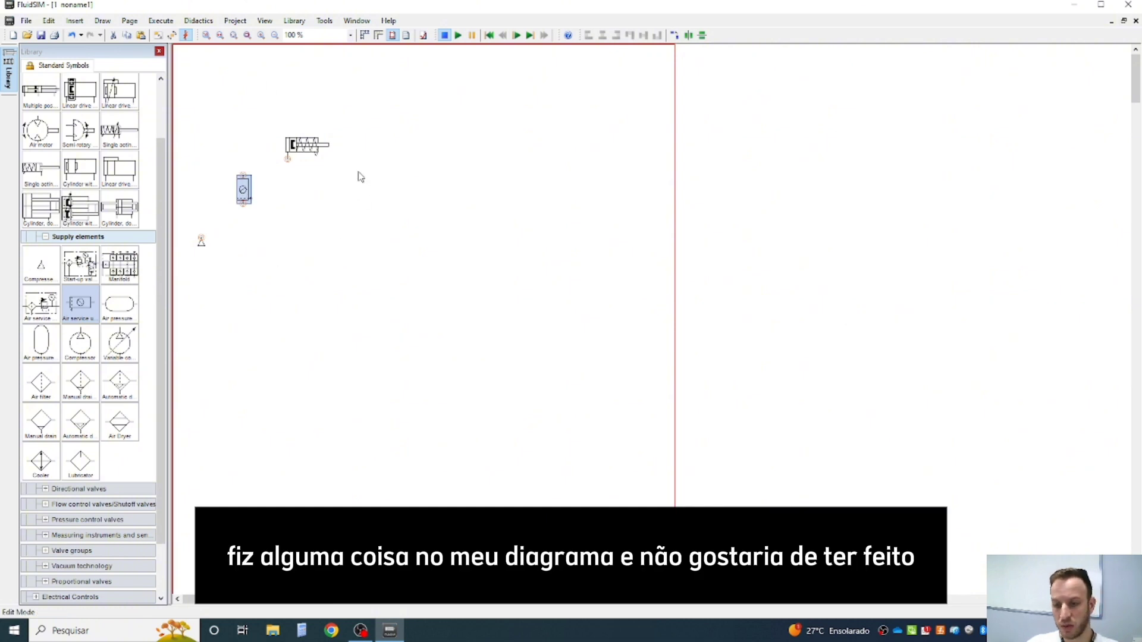
{"action": "left_click", "coordinate": [72, 39]}
{"action": "left_click", "coordinate": [72, 38]}
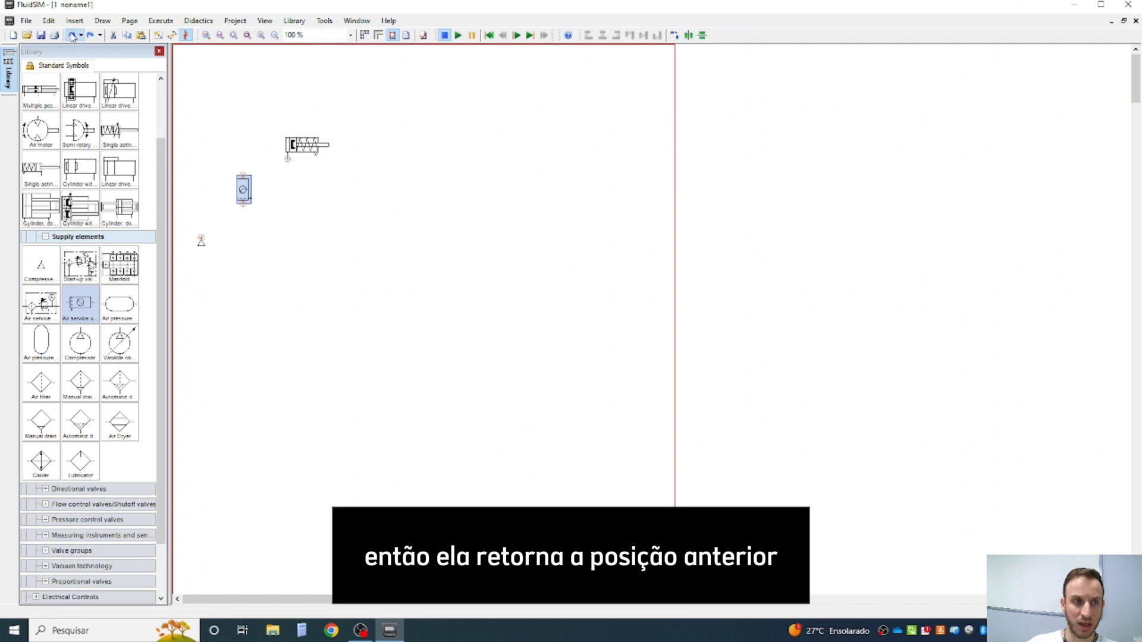
{"action": "left_click", "coordinate": [72, 38]}
{"action": "left_click", "coordinate": [73, 37]}
{"action": "left_click", "coordinate": [73, 37]}
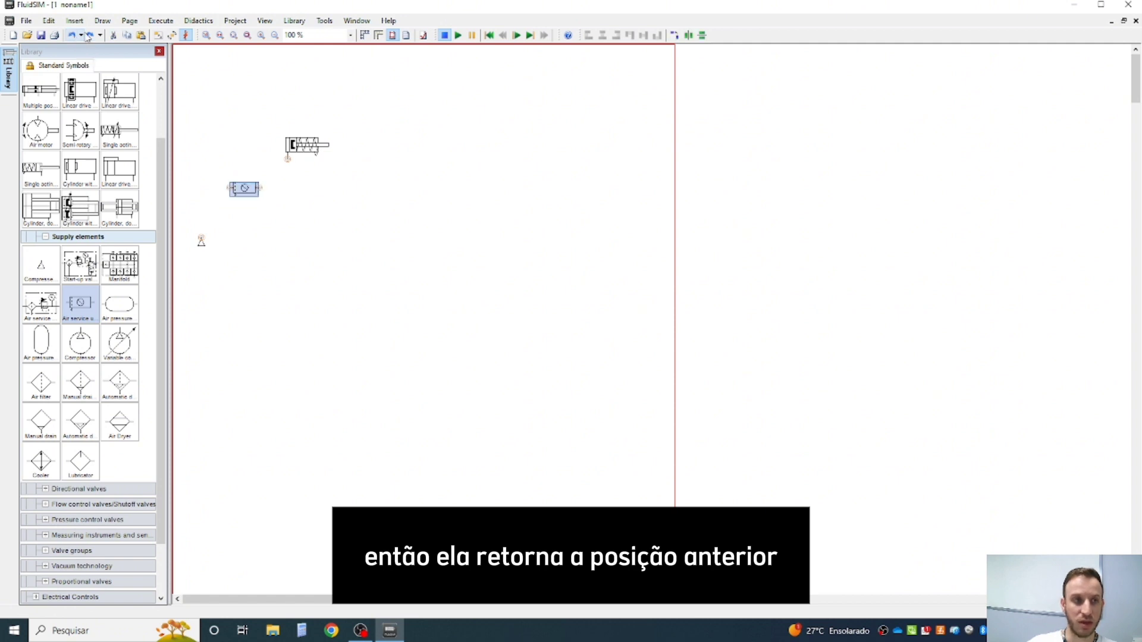
{"action": "left_click", "coordinate": [317, 267]}
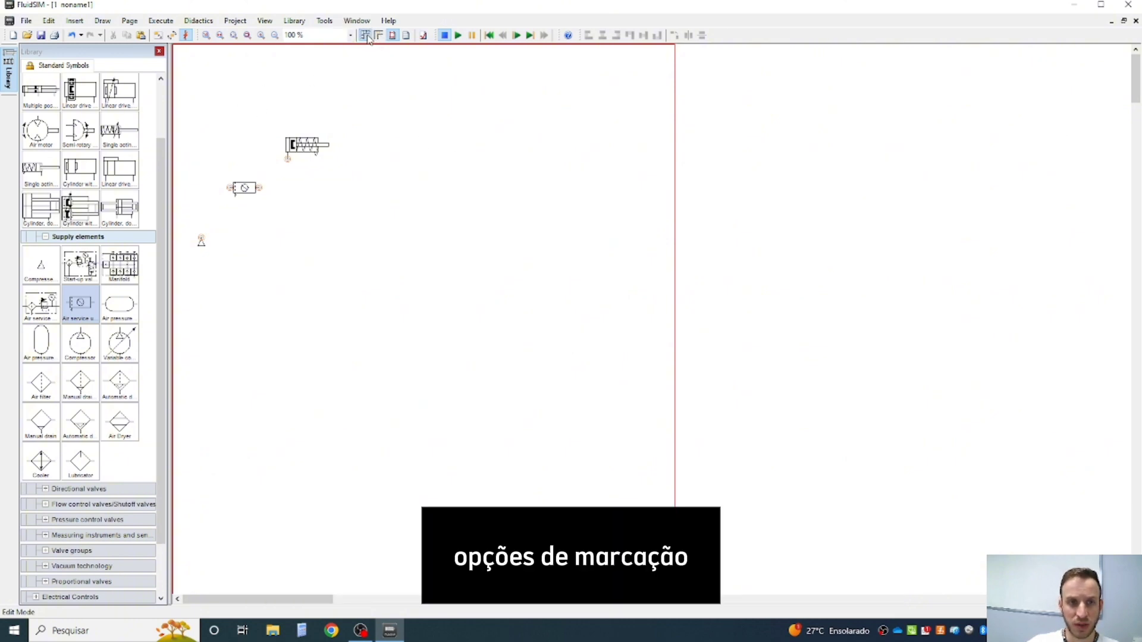
- Show the rulers around the drawing area, then turn the page borders off and back on
{"action": "left_click", "coordinate": [366, 36]}
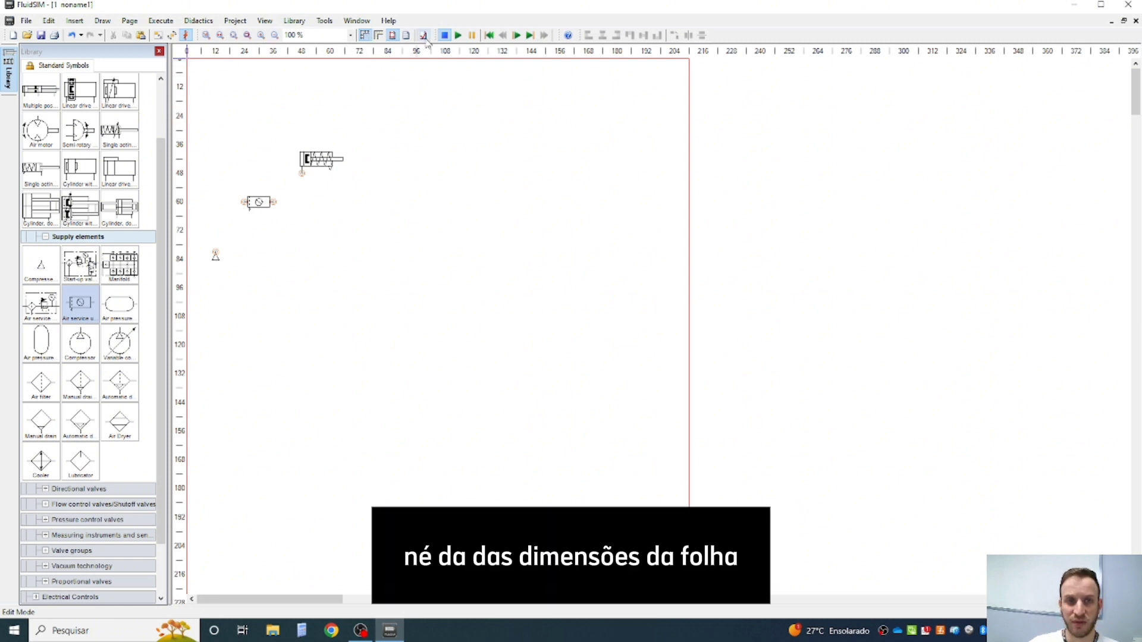
{"action": "left_click", "coordinate": [392, 36]}
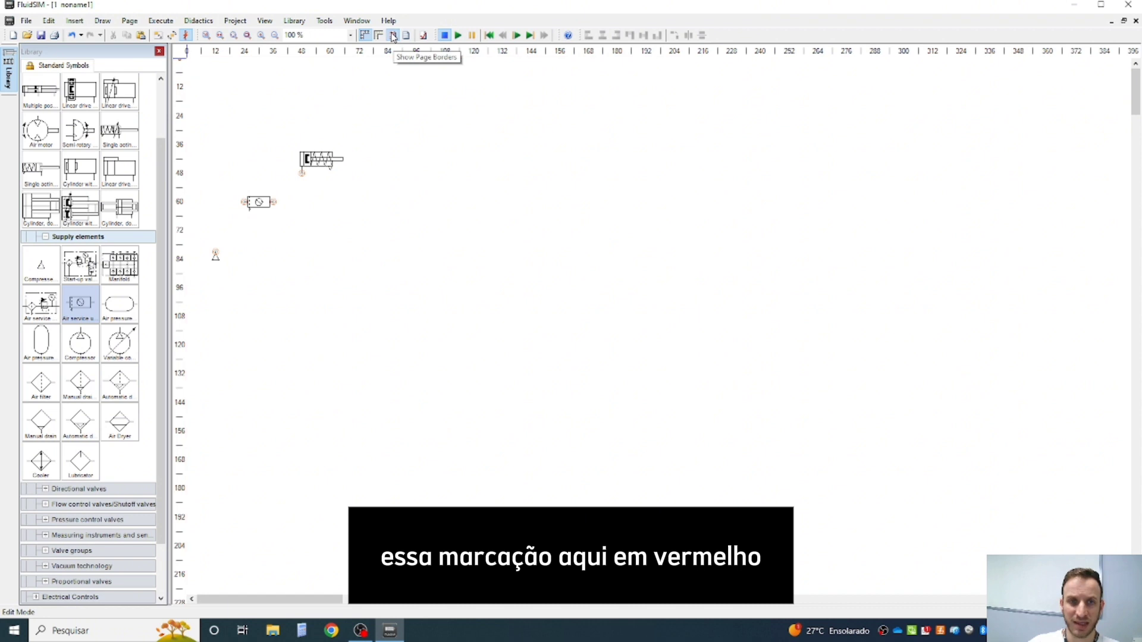
{"action": "left_click", "coordinate": [393, 35]}
{"action": "scroll", "coordinate": [595, 324], "scroll_direction": "down", "scroll_amount": 5}
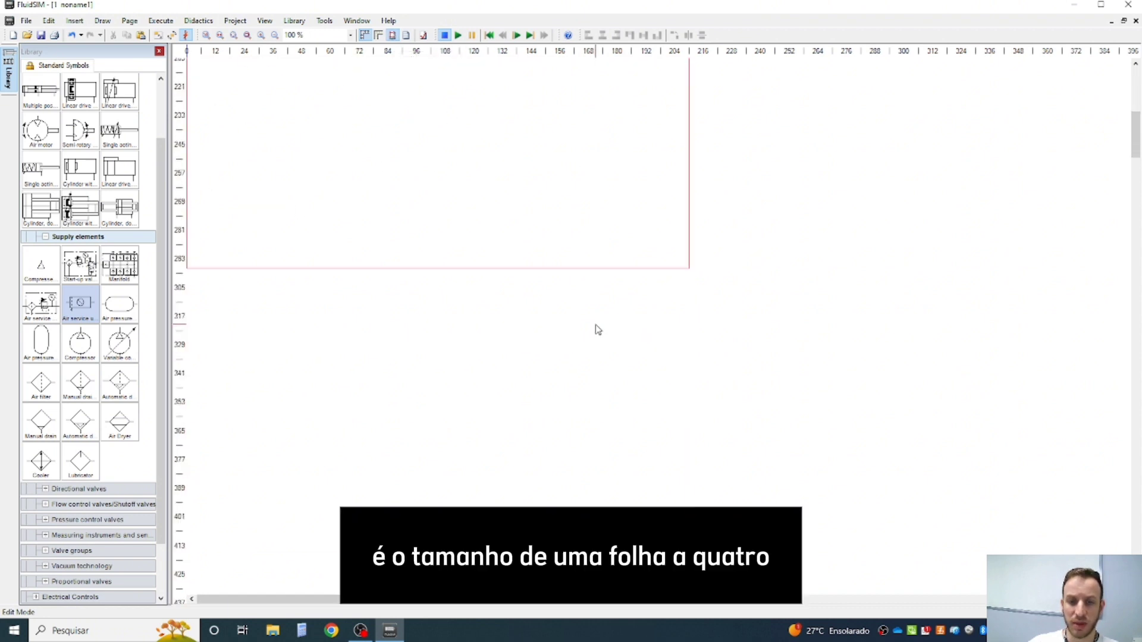
{"action": "scroll", "coordinate": [595, 324], "scroll_direction": "up", "scroll_amount": 5}
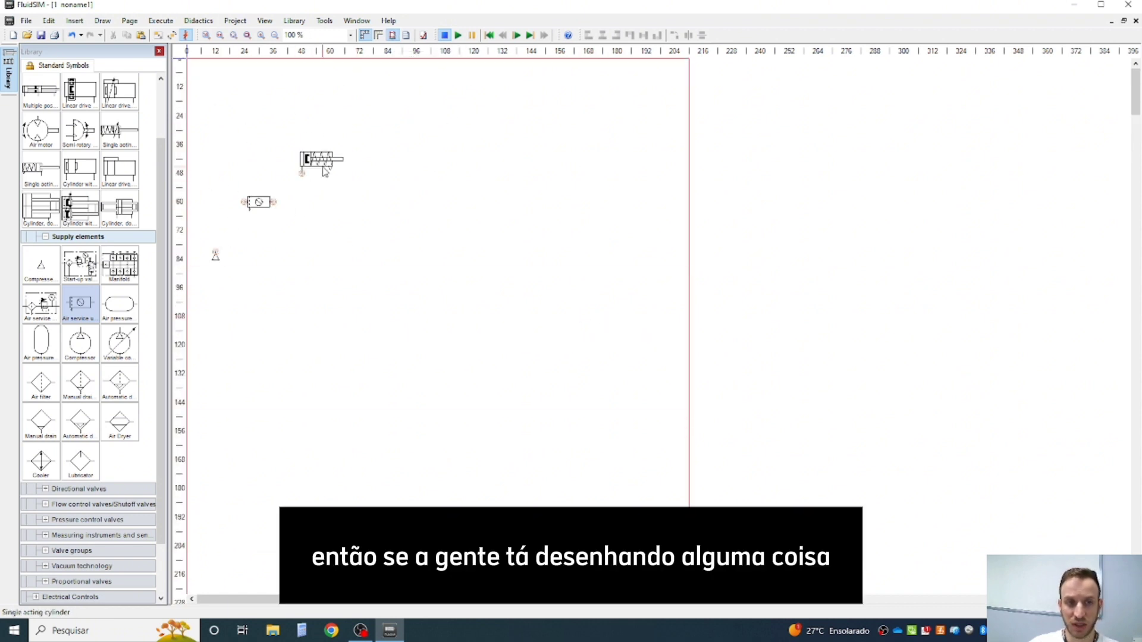
- Try to start the simulation with the single acting cylinder moved beyond the right page border
{"action": "left_click_drag", "start_coordinate": [324, 160], "coordinate": [764, 195]}
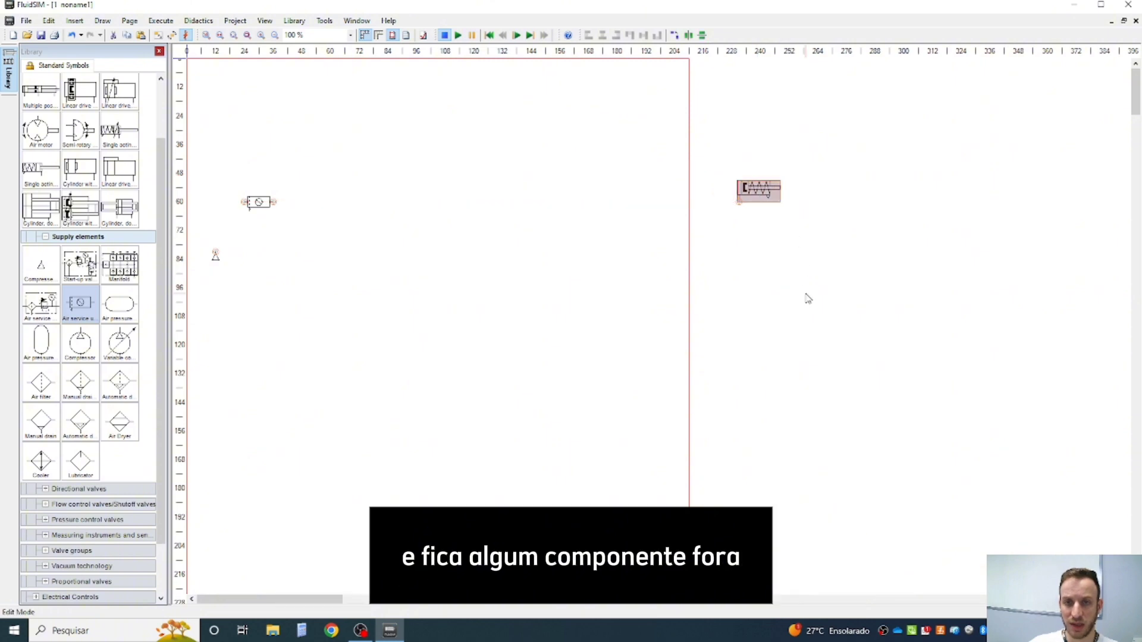
{"action": "left_click", "coordinate": [806, 296]}
{"action": "left_click", "coordinate": [459, 36]}
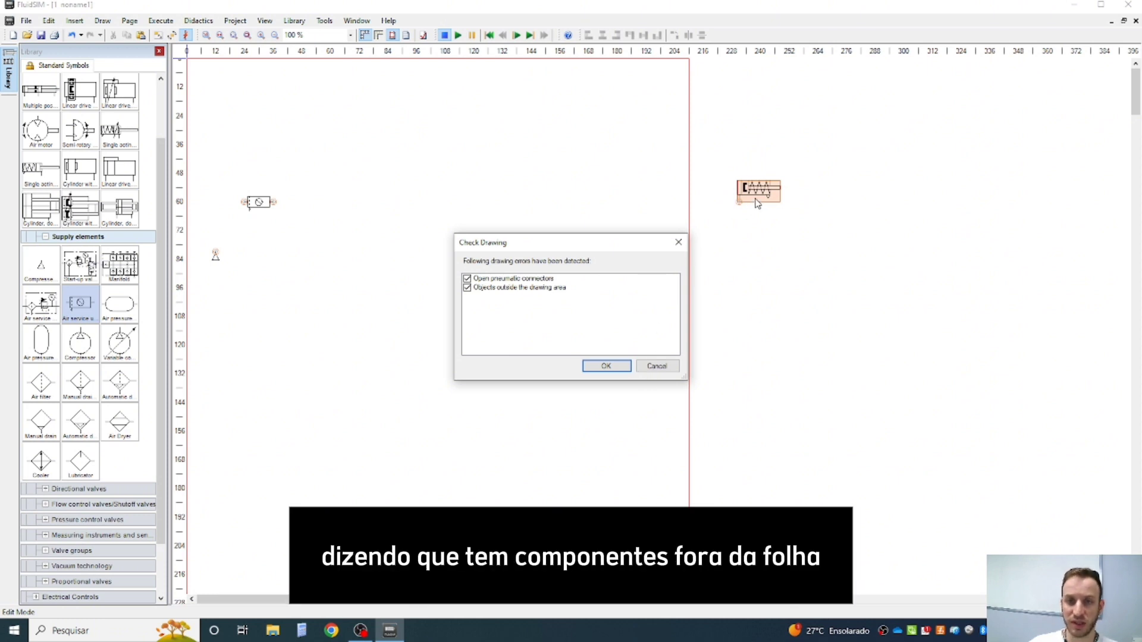
{"action": "left_click", "coordinate": [678, 242]}
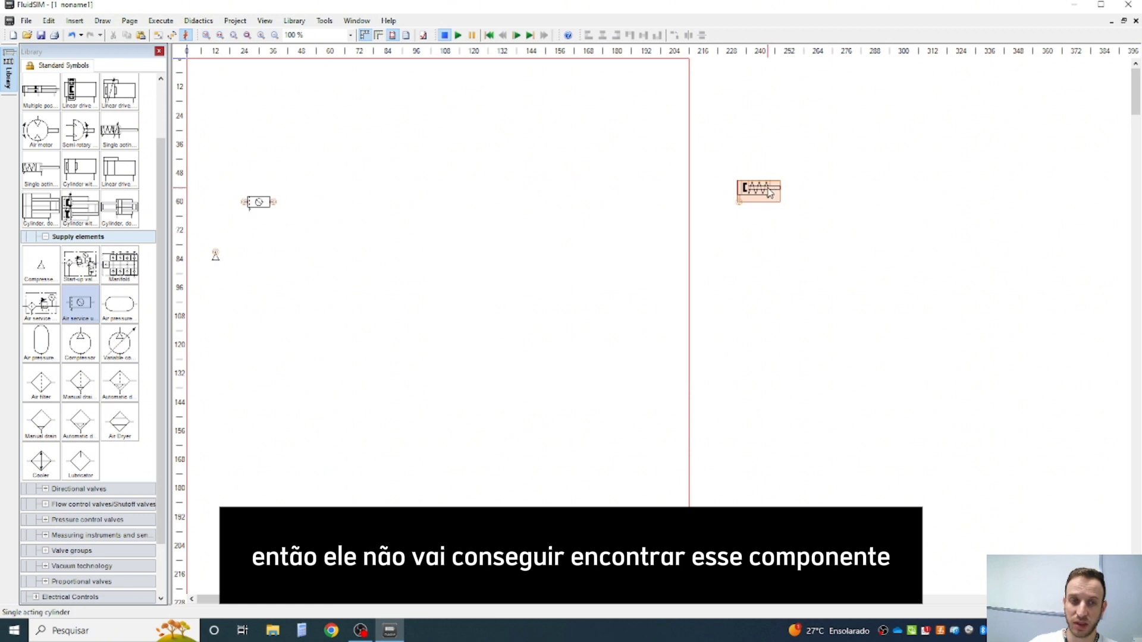
- Move the single acting cylinder back inside the page, above the air service unit, and show the grid
{"action": "left_click_drag", "start_coordinate": [770, 193], "coordinate": [325, 136]}
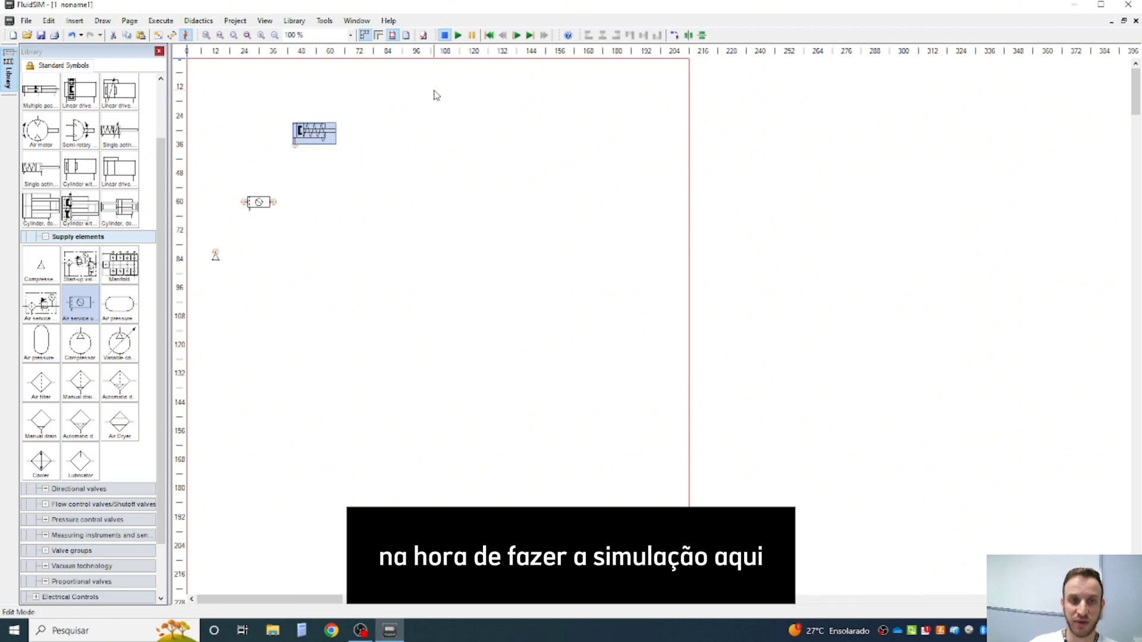
{"action": "left_click", "coordinate": [406, 36]}
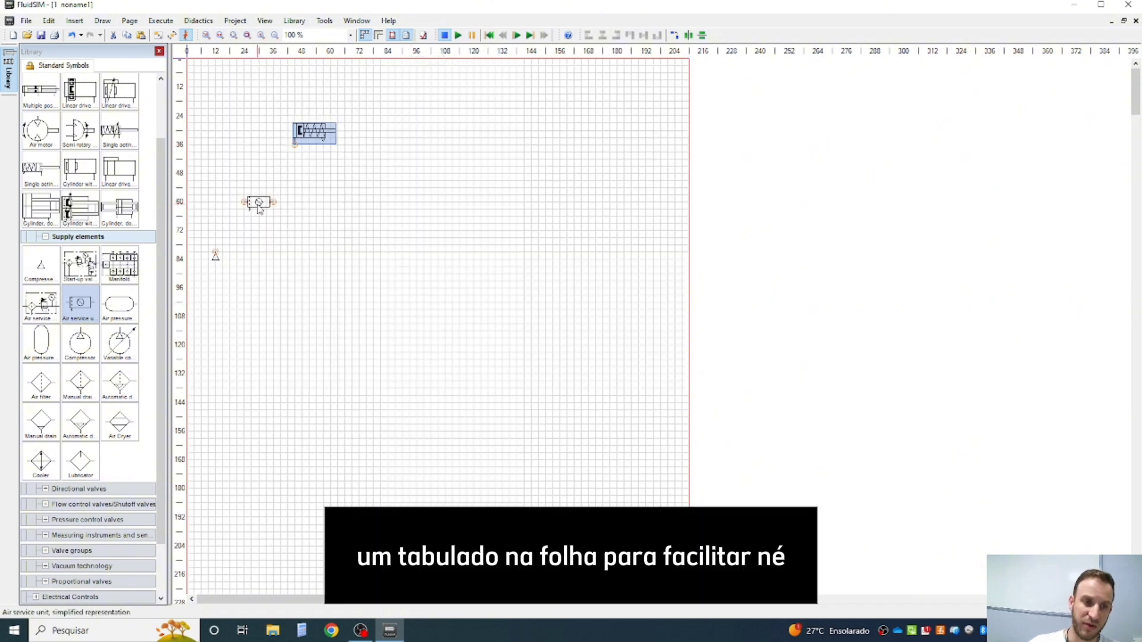
- Connect the air service unit to the single acting cylinder's port and to the compressed air supply
{"action": "left_click_drag", "start_coordinate": [276, 202], "coordinate": [294, 144]}
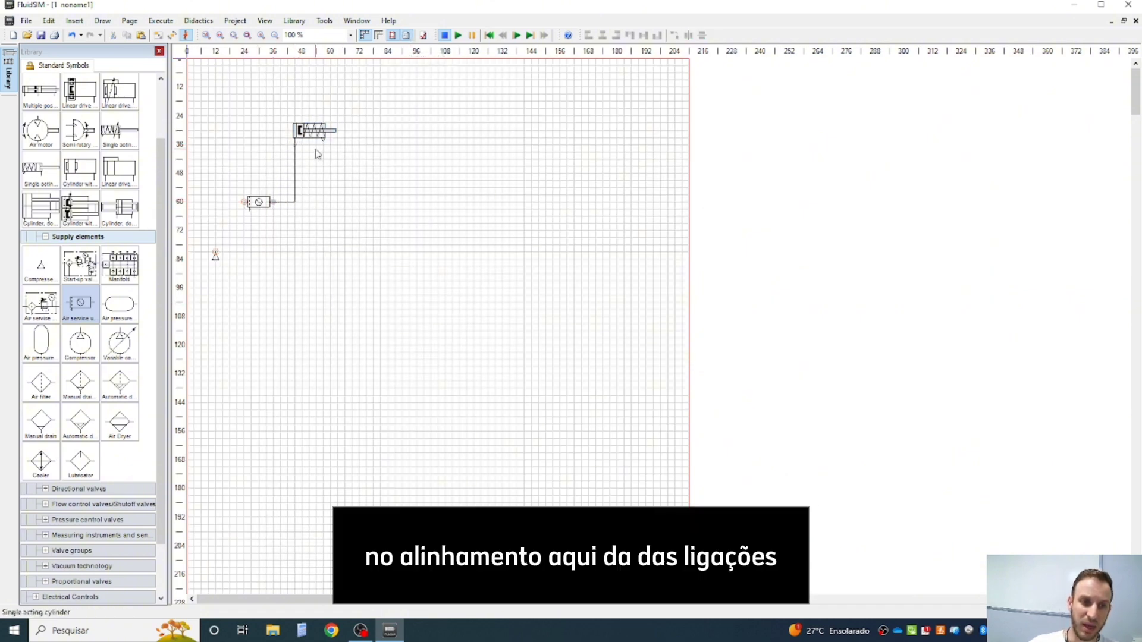
{"action": "left_click_drag", "start_coordinate": [244, 203], "coordinate": [216, 251]}
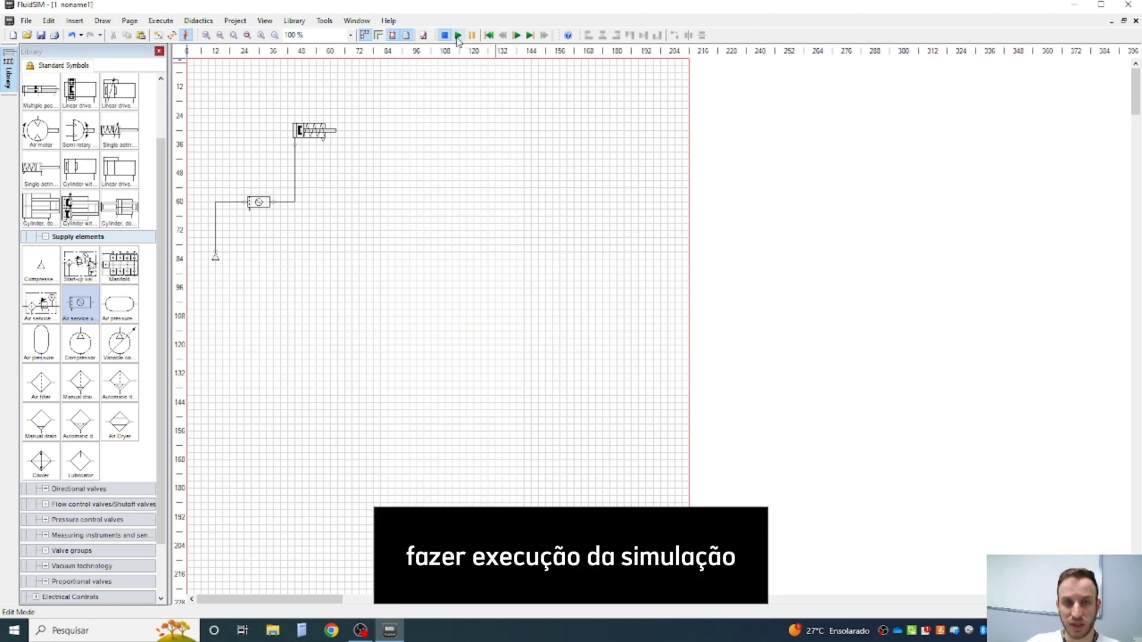
- Print the circuit with Microsoft Print to PDF at 120 % scale, with Fit to Paper Size turned off
{"action": "left_click", "coordinate": [56, 41]}
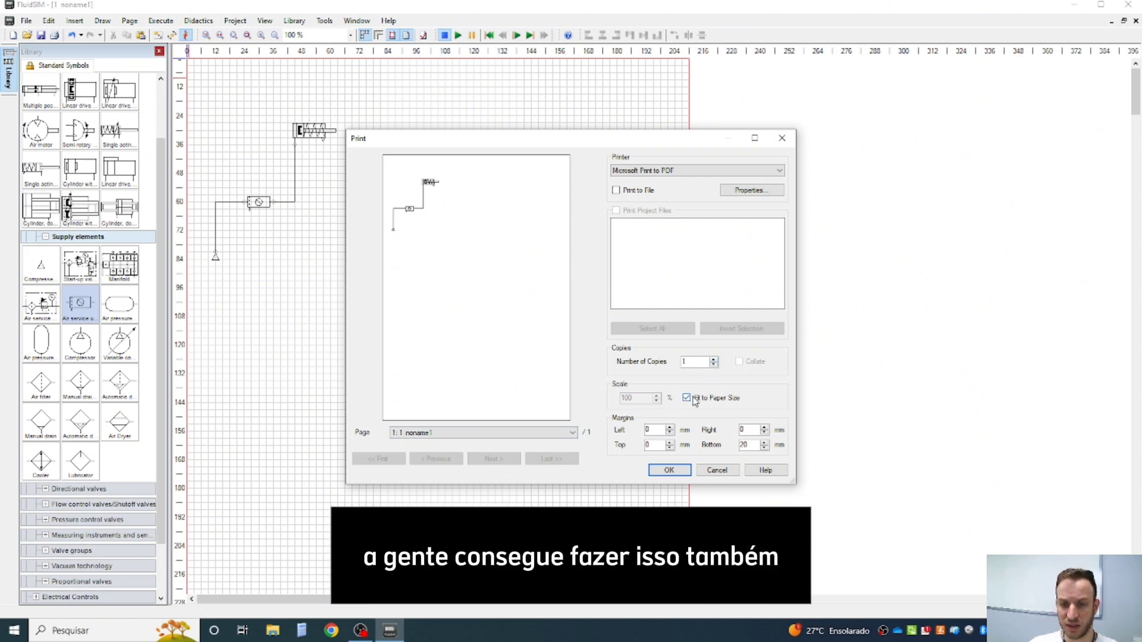
{"action": "left_click", "coordinate": [688, 397]}
{"action": "left_click", "coordinate": [656, 396]}
{"action": "left_click", "coordinate": [657, 396]}
{"action": "left_click", "coordinate": [657, 395]}
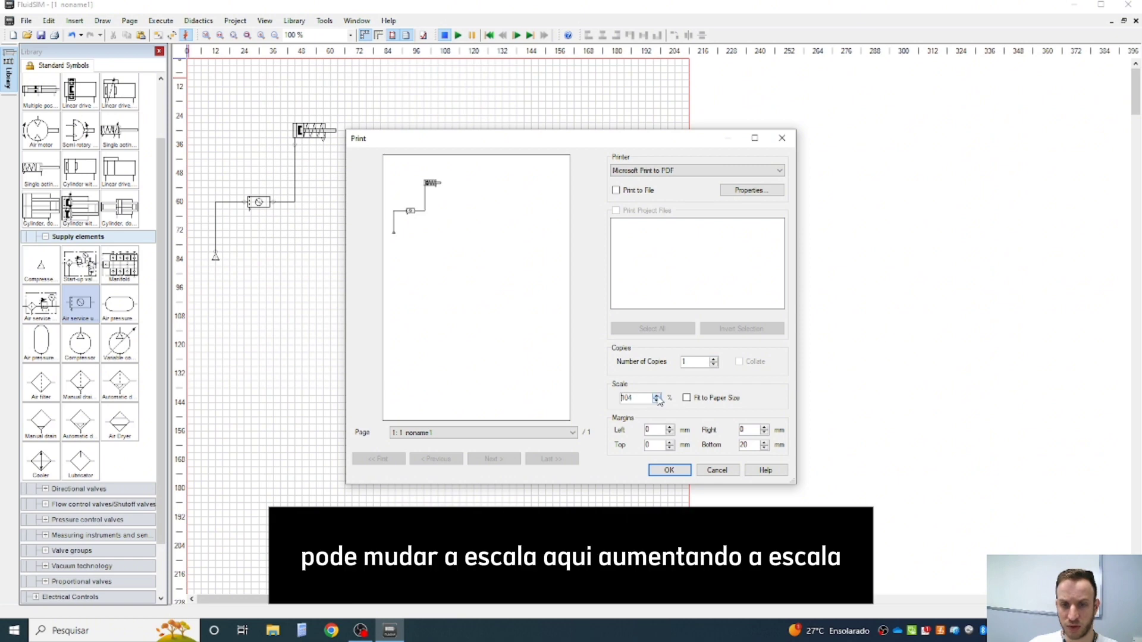
{"action": "left_click", "coordinate": [657, 395]}
{"action": "left_click", "coordinate": [656, 395]}
{"action": "left_click", "coordinate": [656, 395]}
{"action": "left_click", "coordinate": [657, 395]}
{"action": "left_click", "coordinate": [656, 395]}
{"action": "left_click", "coordinate": [656, 396]}
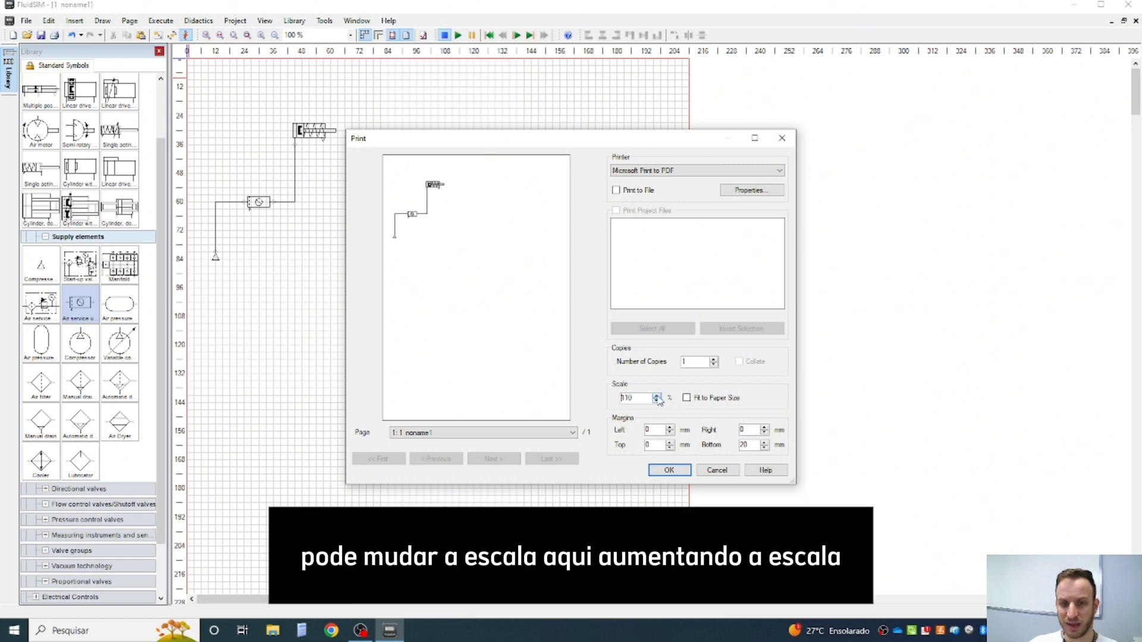
{"action": "left_click", "coordinate": [656, 395]}
{"action": "left_click", "coordinate": [657, 396]}
{"action": "left_click", "coordinate": [656, 396]}
{"action": "left_click", "coordinate": [656, 395]}
{"action": "left_click", "coordinate": [657, 395]}
{"action": "left_click", "coordinate": [657, 396]}
{"action": "left_click", "coordinate": [657, 395]}
{"action": "left_click", "coordinate": [656, 395]}
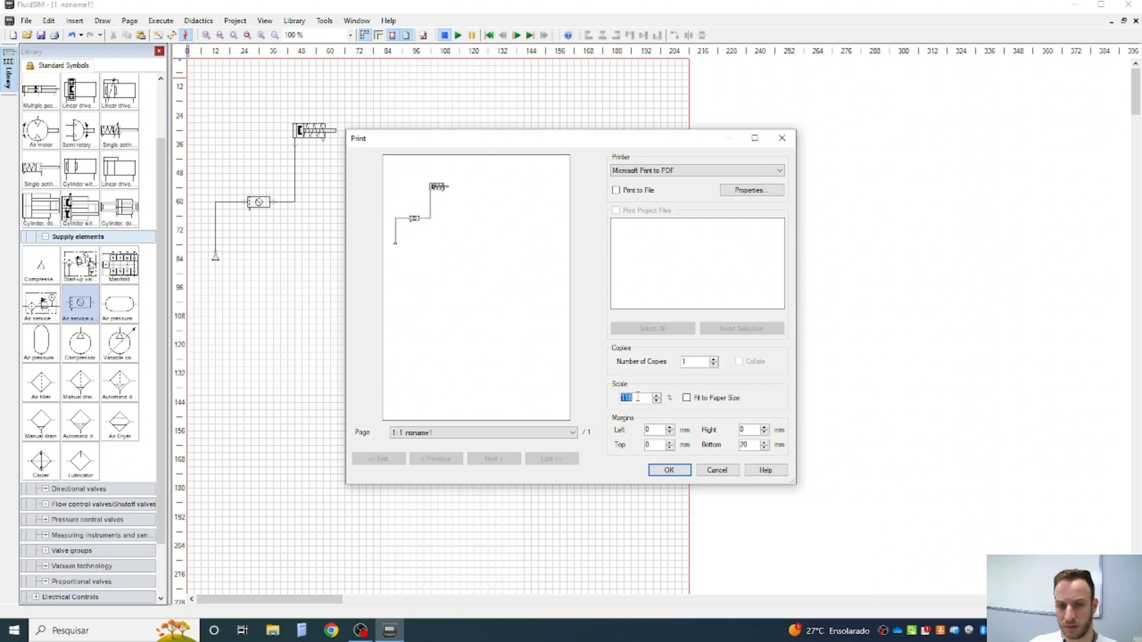
{"action": "type", "text": "120"}
{"action": "key", "text": "Return"}
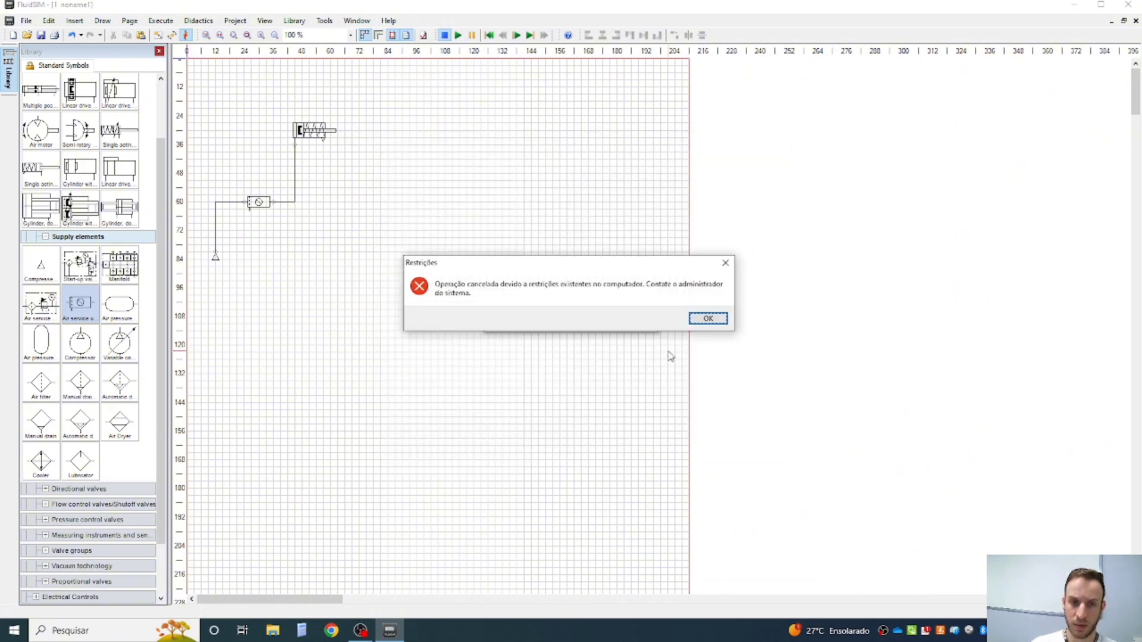
- Dismiss the restrictions message and save the print output as teste.pdf in the personal folder on the Dados network share
{"action": "left_click", "coordinate": [696, 324]}
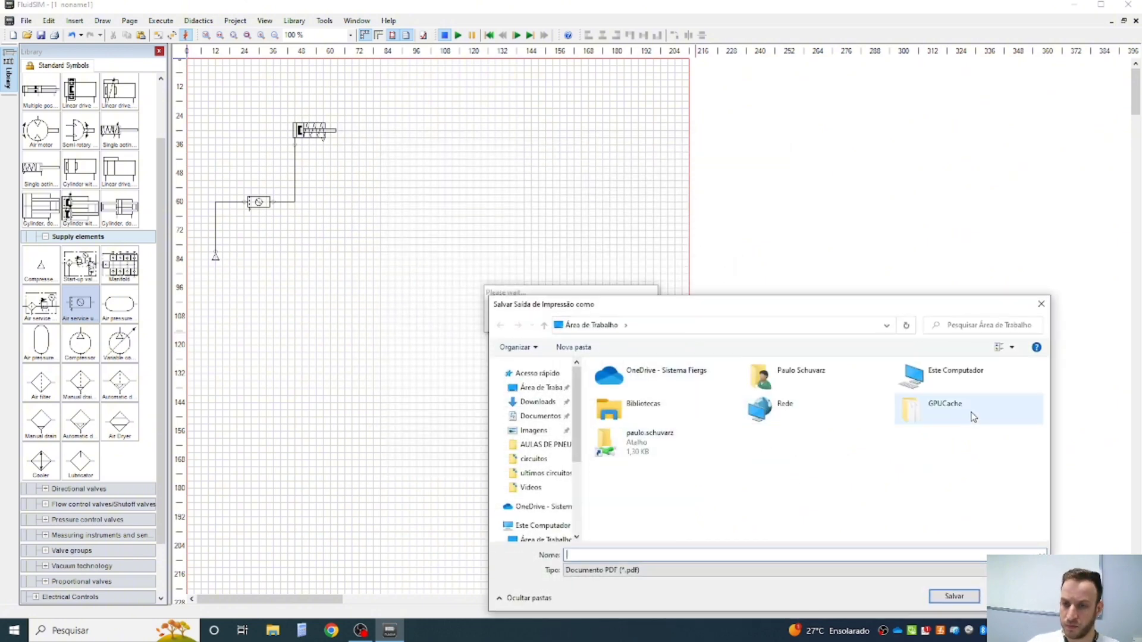
{"action": "double_click", "coordinate": [697, 451]}
{"action": "scroll", "coordinate": [676, 457], "scroll_direction": "down", "scroll_amount": 5}
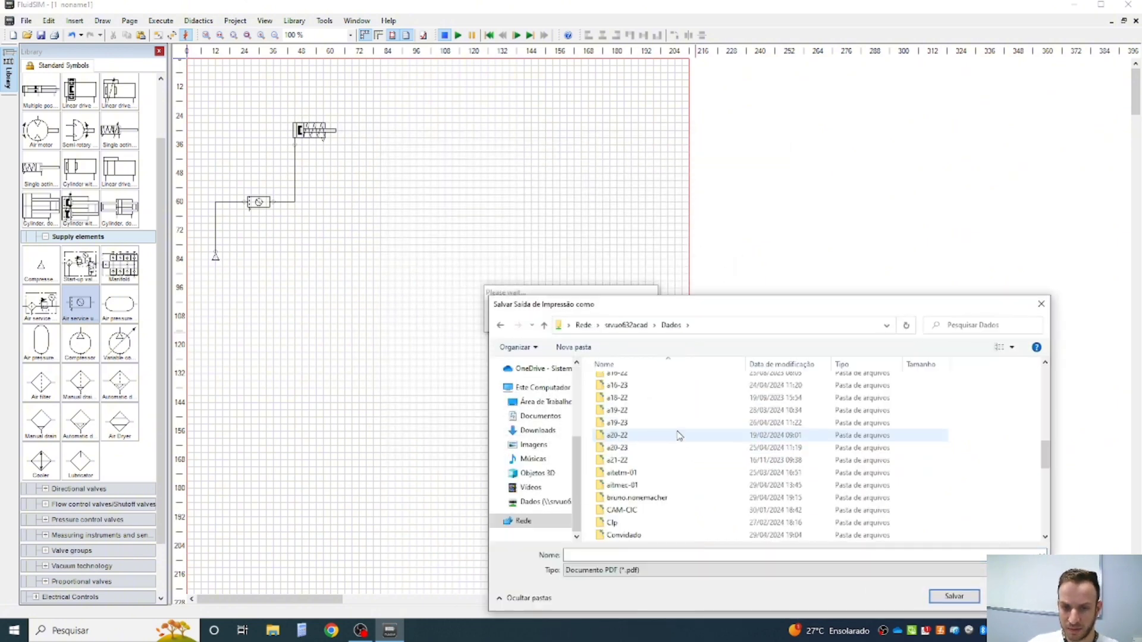
{"action": "double_click", "coordinate": [632, 500]}
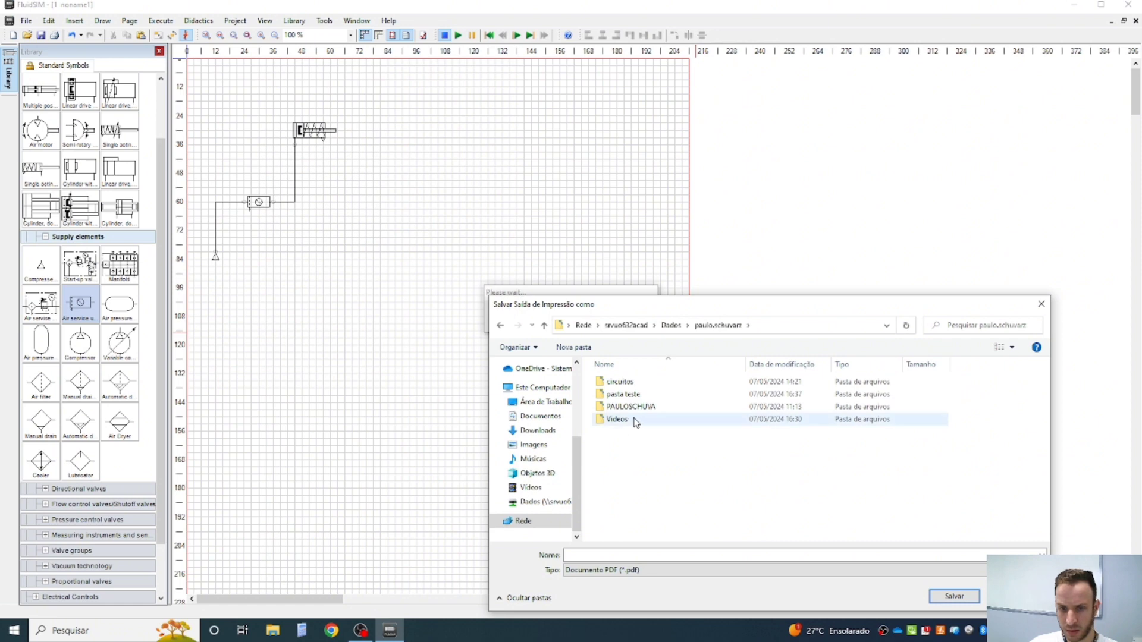
{"action": "left_click", "coordinate": [662, 555]}
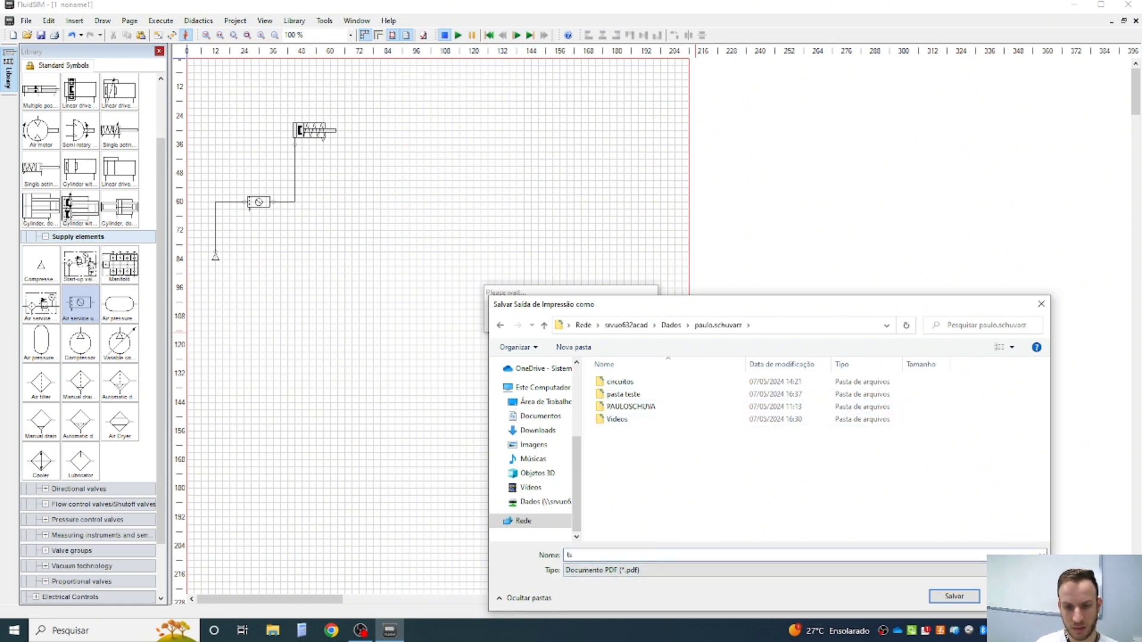
{"action": "key", "text": "Return"}
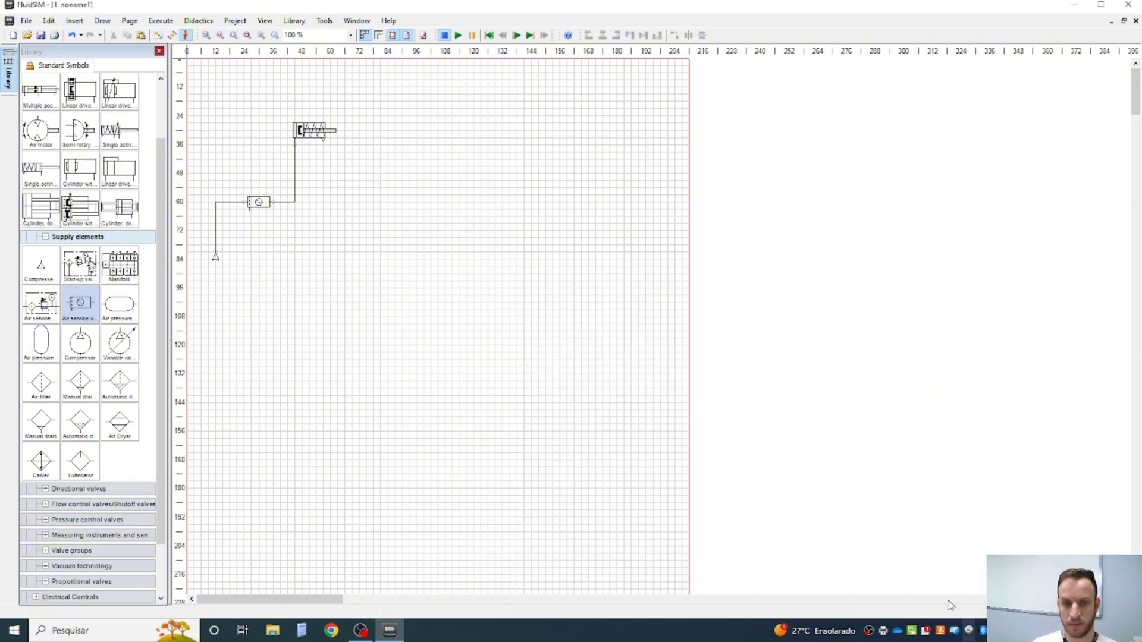
- Switch to File Explorer and open teste.pdf from the personal folder on the Dados (U:) drive
{"action": "left_click", "coordinate": [275, 631]}
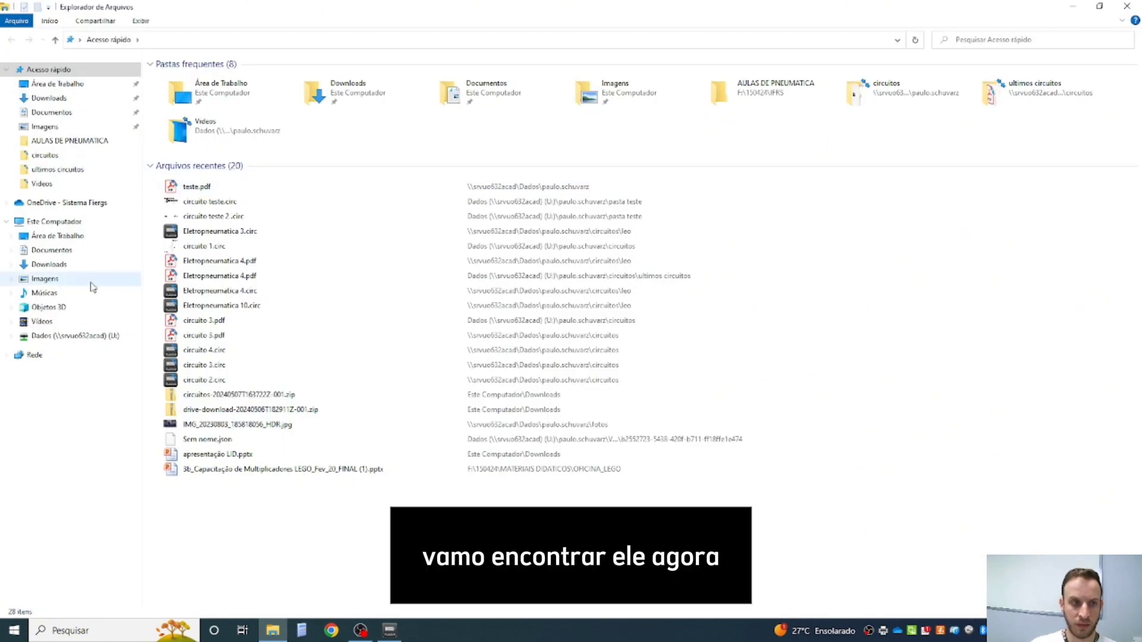
{"action": "left_click", "coordinate": [89, 334]}
{"action": "scroll", "coordinate": [156, 303], "scroll_direction": "down", "scroll_amount": 12}
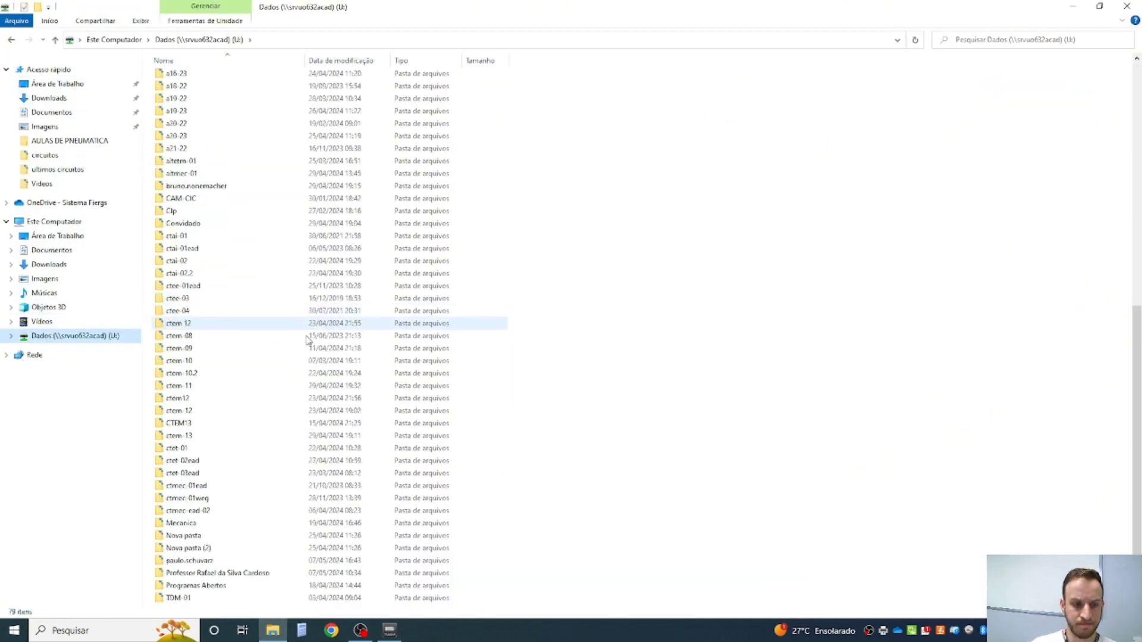
{"action": "left_click", "coordinate": [194, 561]}
{"action": "double_click", "coordinate": [193, 561]}
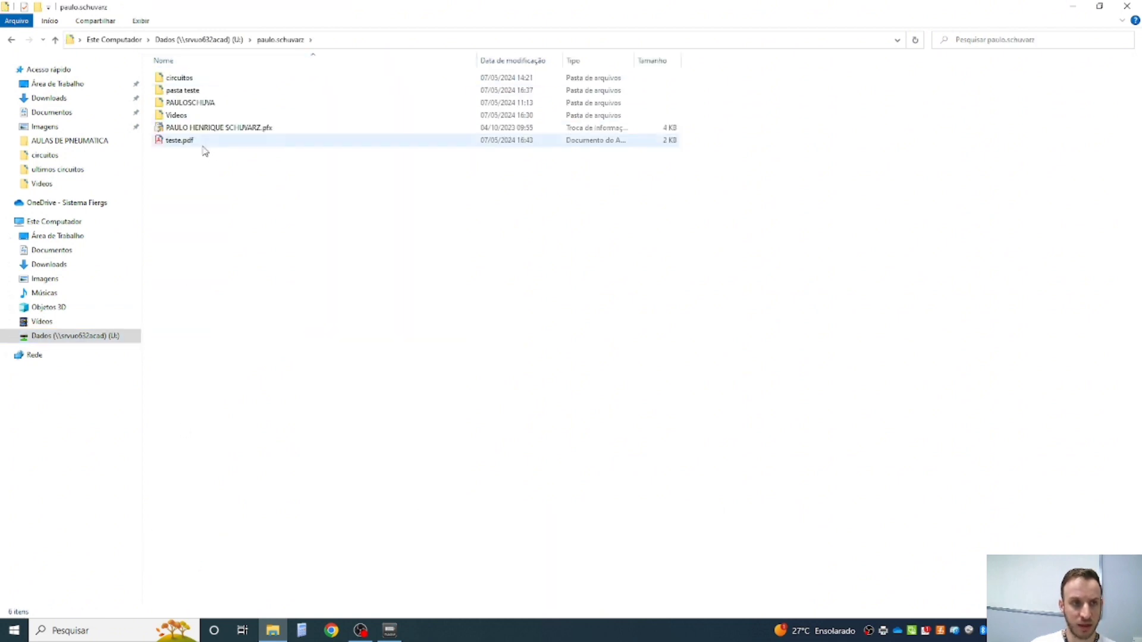
{"action": "double_click", "coordinate": [204, 145]}
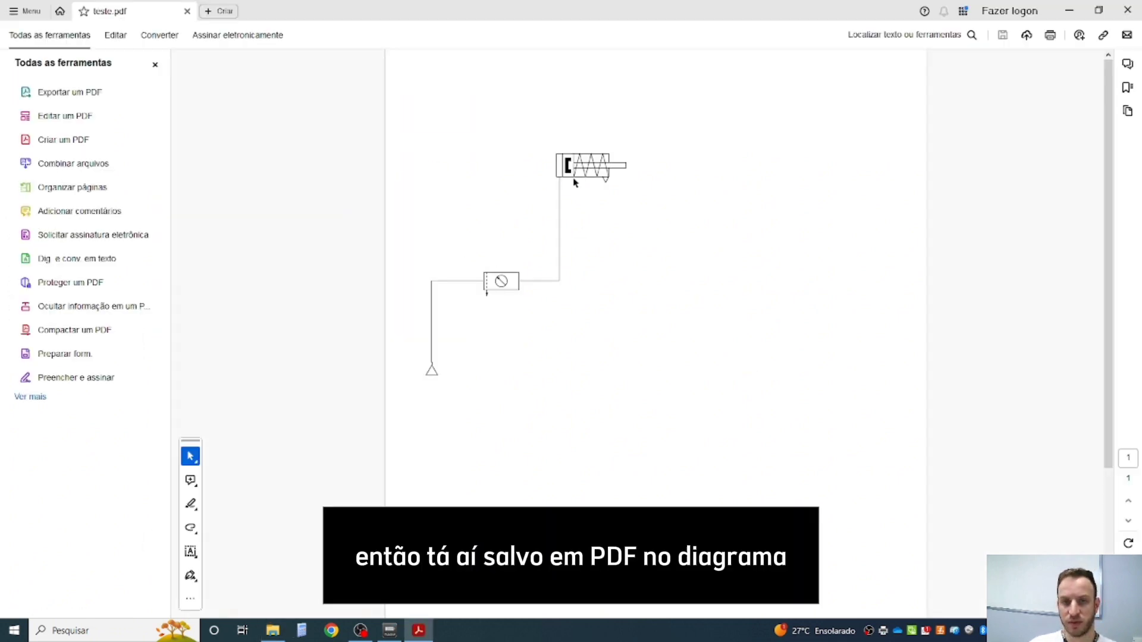
- Look over the circuit diagram in the PDF, close the document and switch back to FluidSIM
{"action": "scroll", "coordinate": [574, 196], "scroll_direction": "down", "scroll_amount": 3}
{"action": "scroll", "coordinate": [579, 211], "scroll_direction": "up", "scroll_amount": 3}
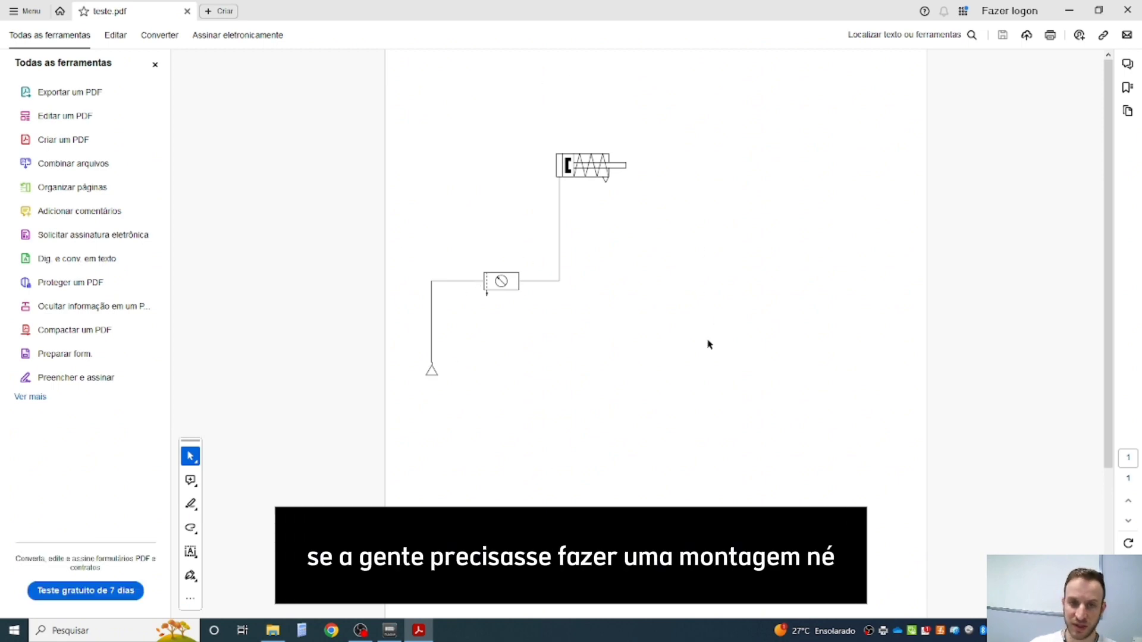
{"action": "left_click", "coordinate": [1129, 8]}
{"action": "left_click", "coordinate": [351, 383]}
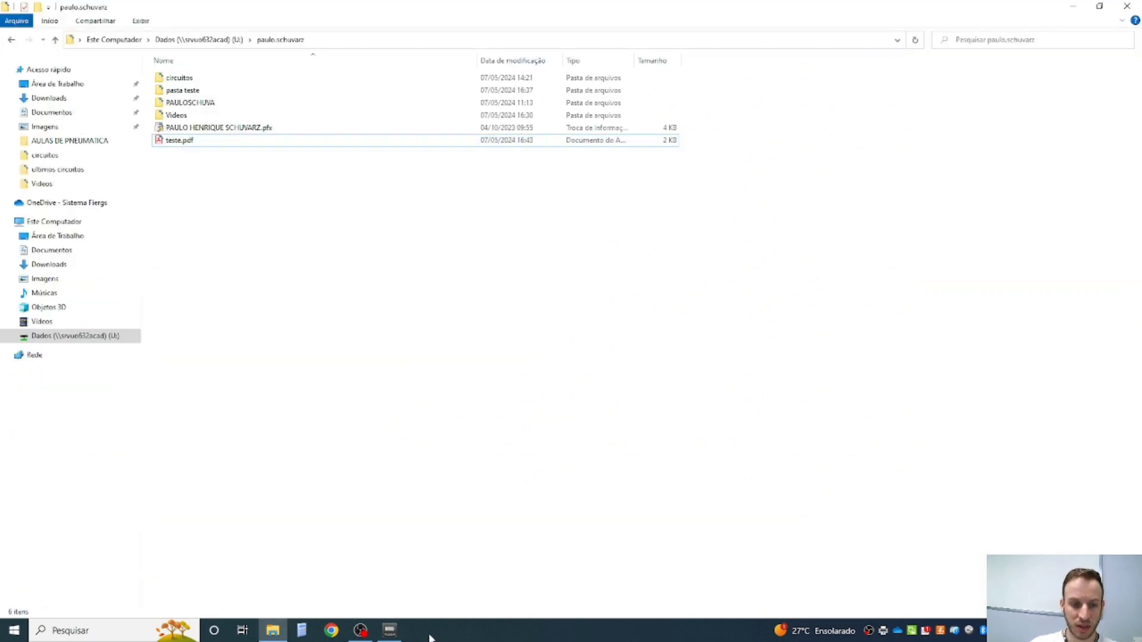
{"action": "left_click", "coordinate": [364, 632]}
{"action": "left_click", "coordinate": [377, 636]}
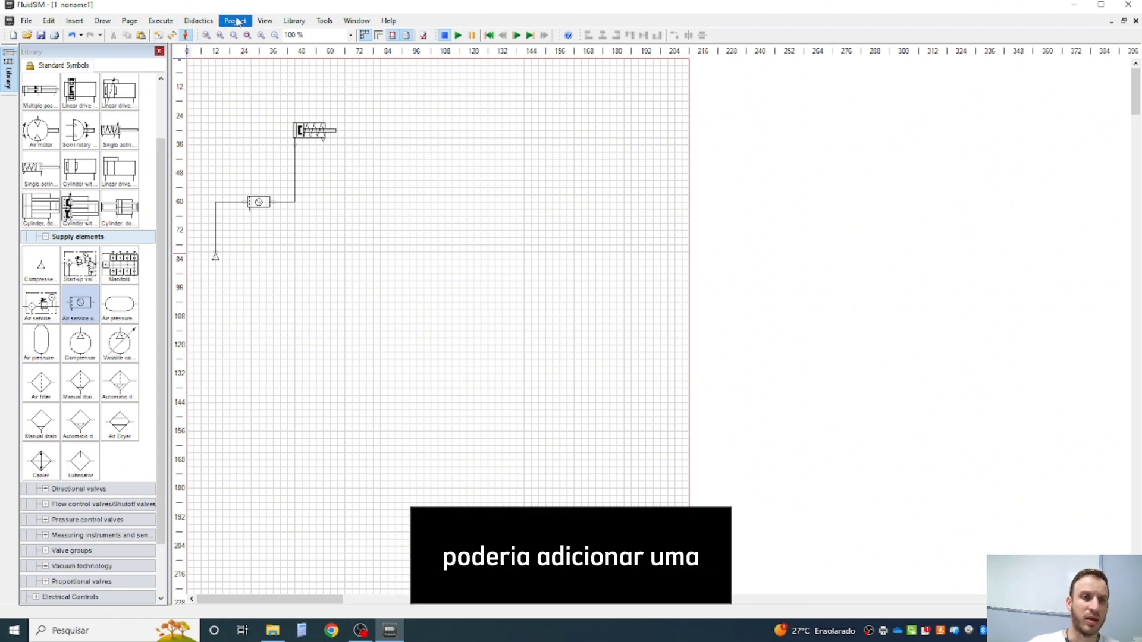
- Examine the options for adding a new or existing component library without adding one
{"action": "left_click", "coordinate": [301, 21]}
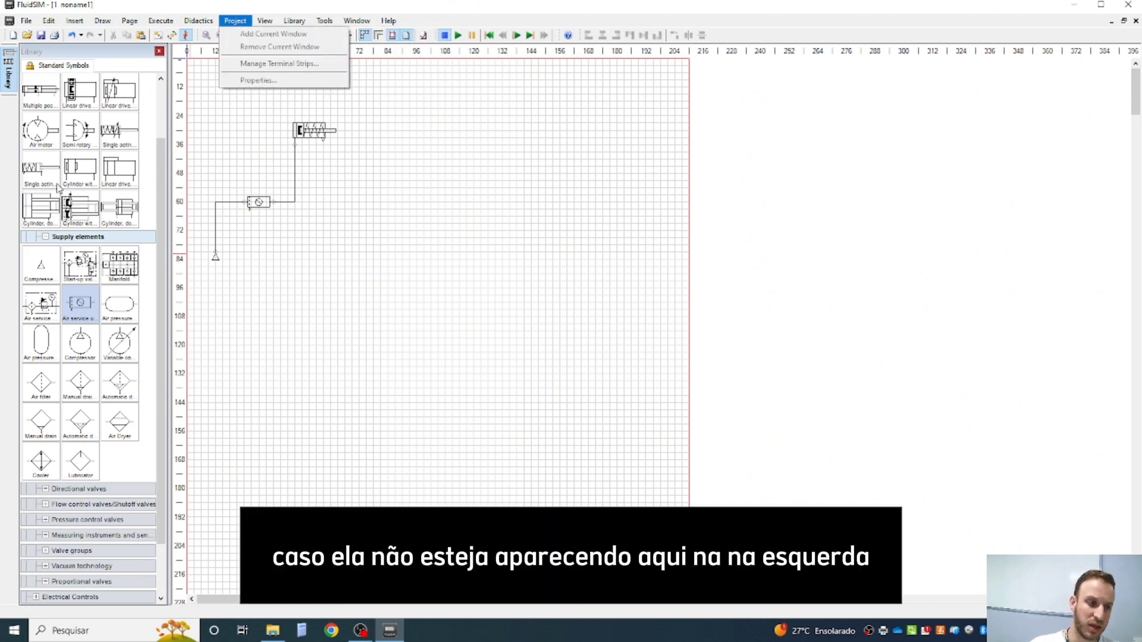
{"action": "left_click", "coordinate": [86, 273]}
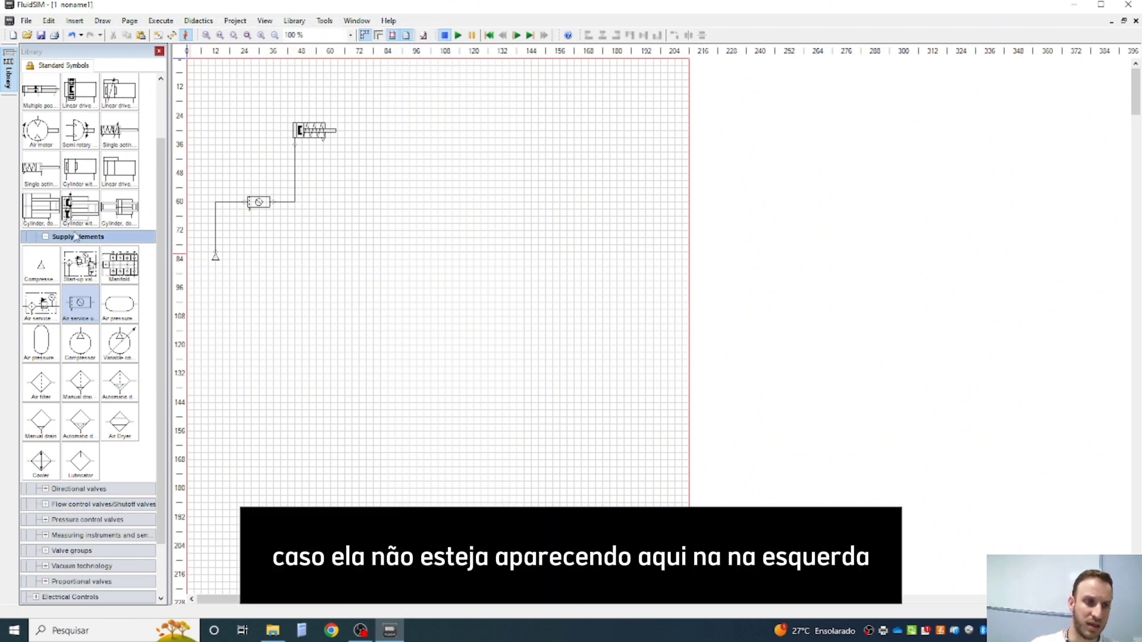
{"action": "left_click", "coordinate": [126, 21]}
{"action": "left_click", "coordinate": [84, 58]}
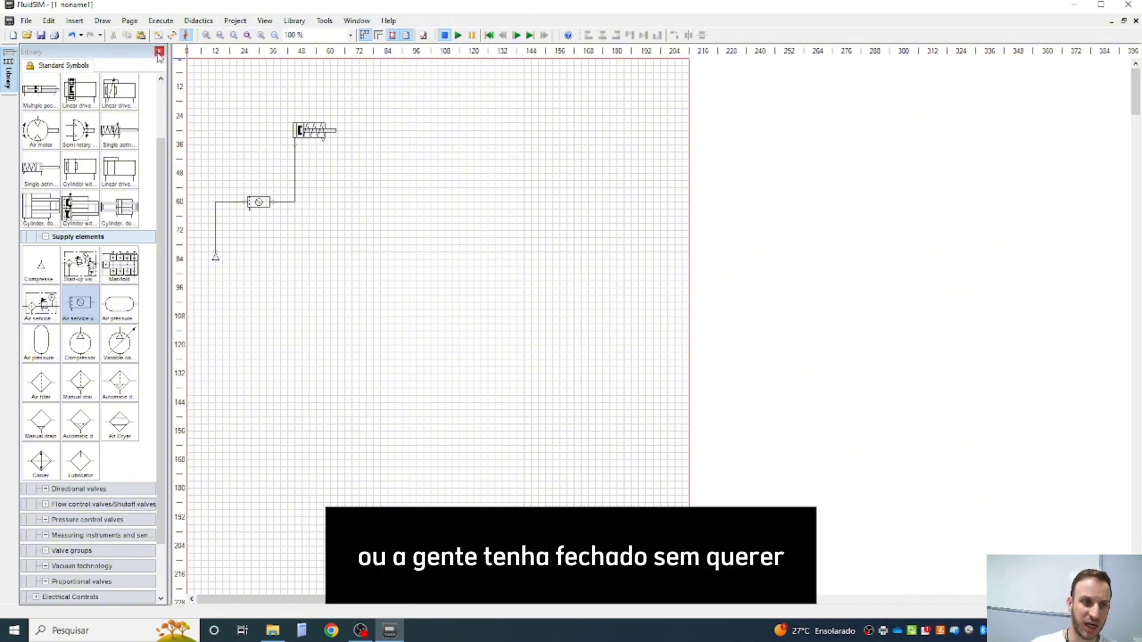
{"action": "left_click", "coordinate": [300, 21]}
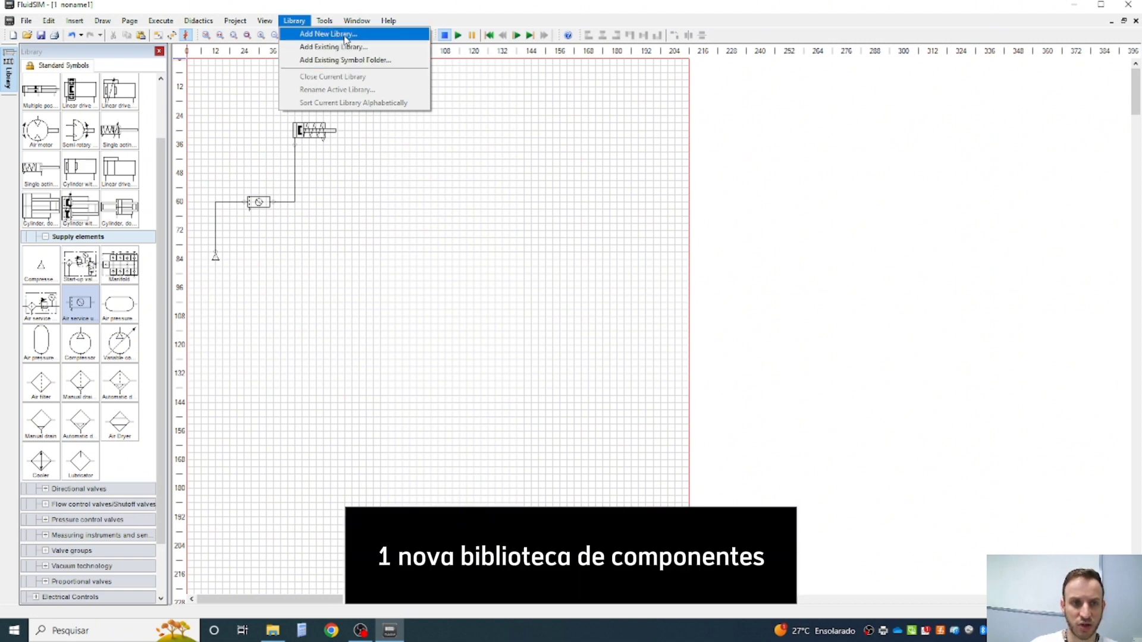
{"action": "left_click", "coordinate": [380, 215]}
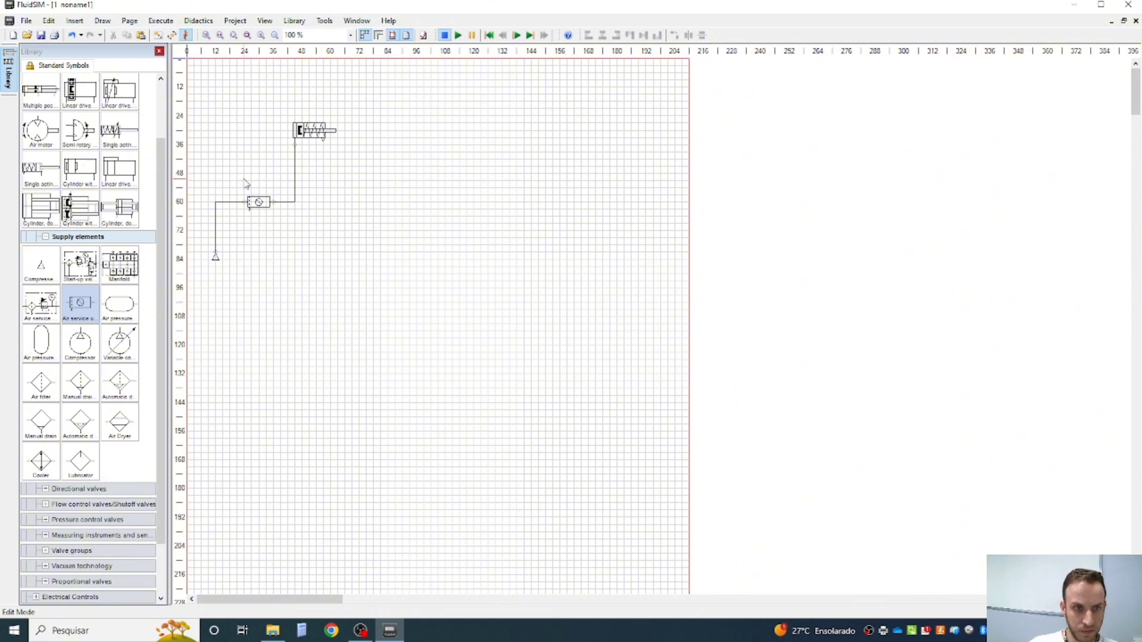
{"action": "scroll", "coordinate": [234, 133], "scroll_direction": "up", "scroll_amount": 3}
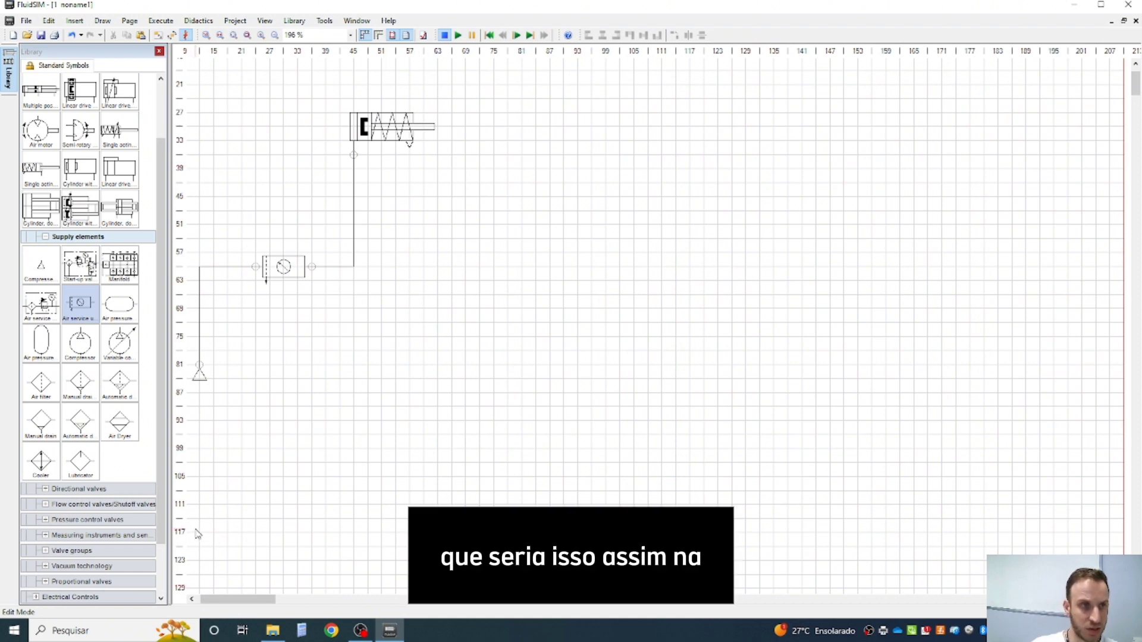
{"action": "left_click", "coordinate": [103, 23]}
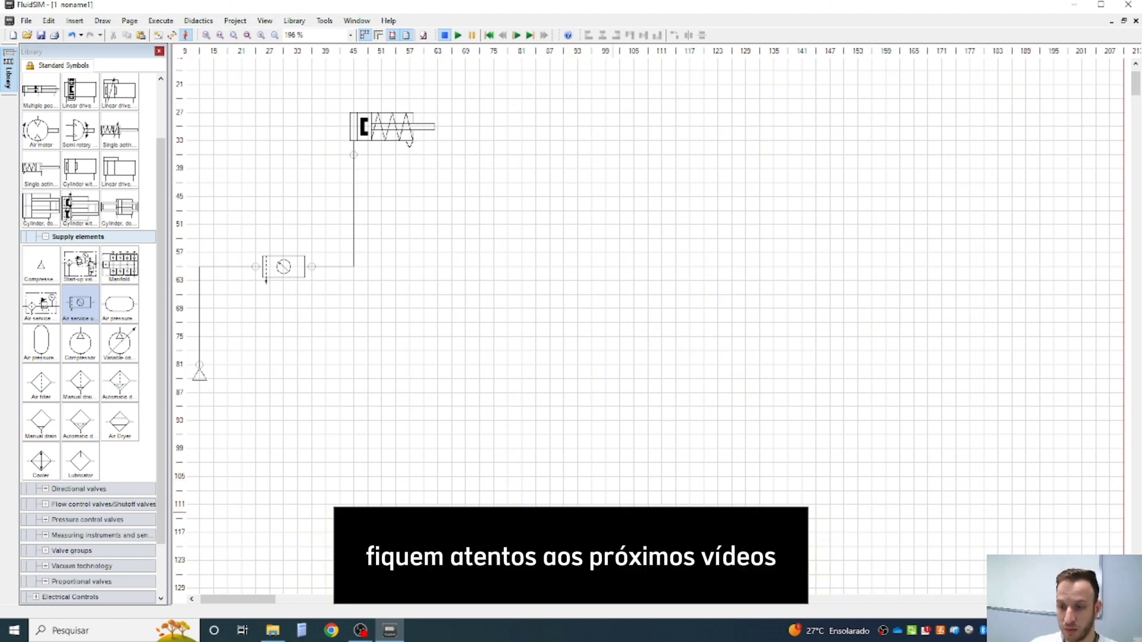
{"action": "scroll", "coordinate": [573, 483], "scroll_direction": "up", "scroll_amount": 2}
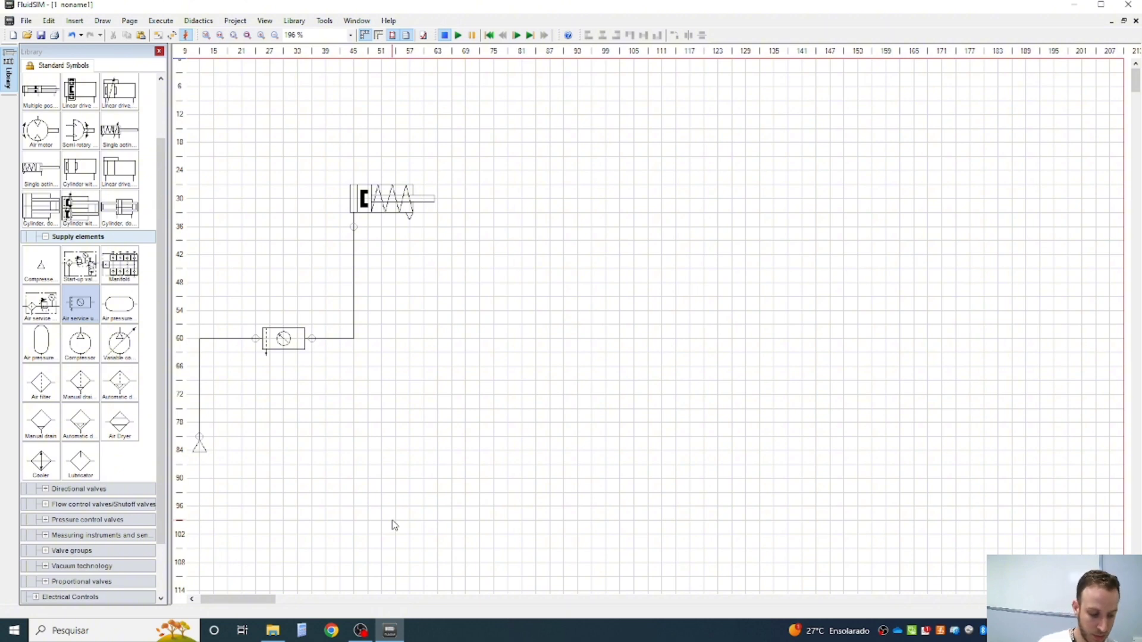
{"action": "key", "text": "alt+f"}
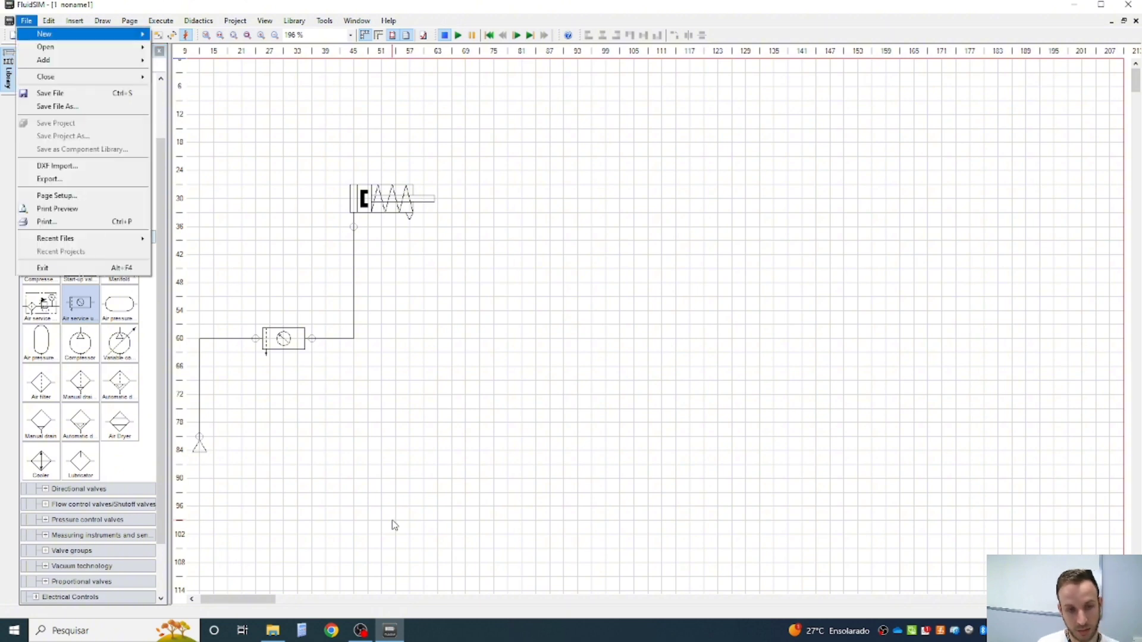
{"action": "key", "text": "Escape"}
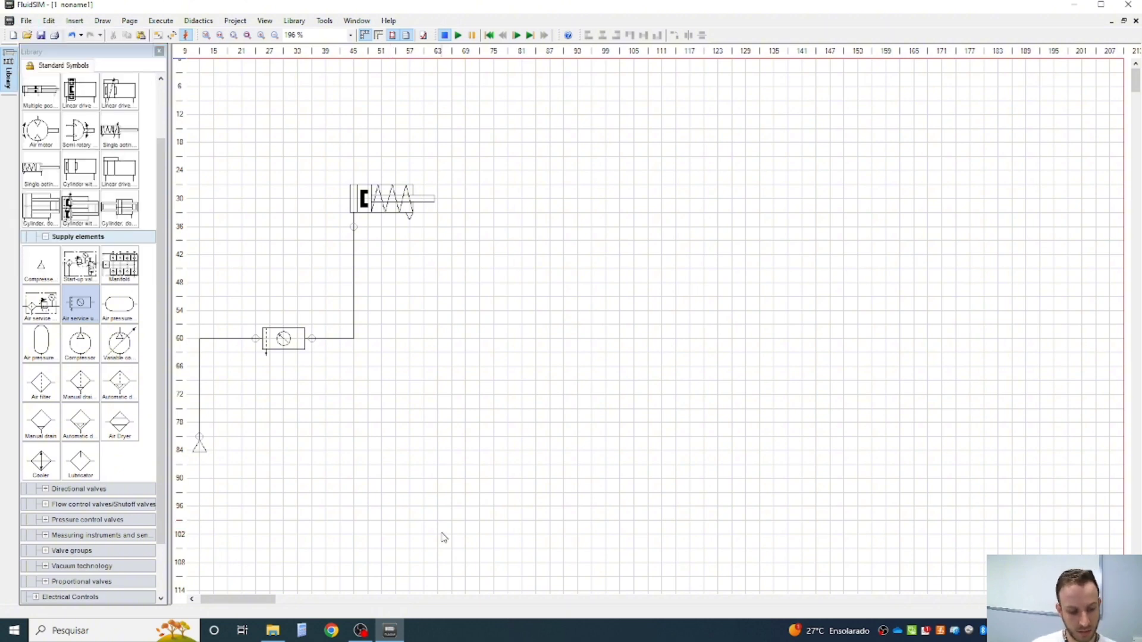